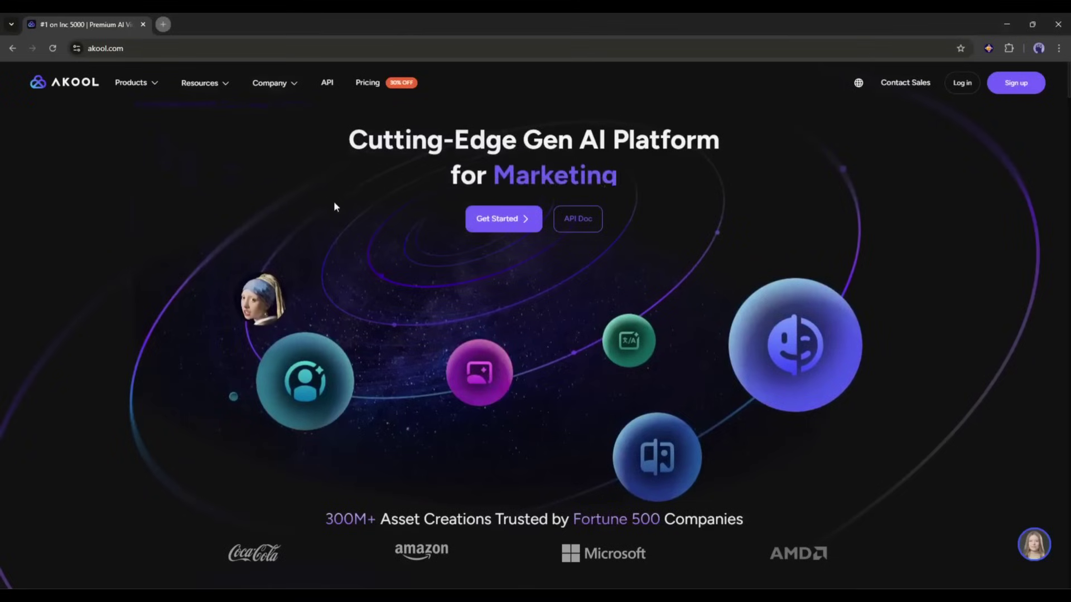
Step: Preview the homepage's AI tool showcases, from Image to Video and Streaming Avatar through Face Swap and Talking Photo
scroll(335, 207, "down", 13)
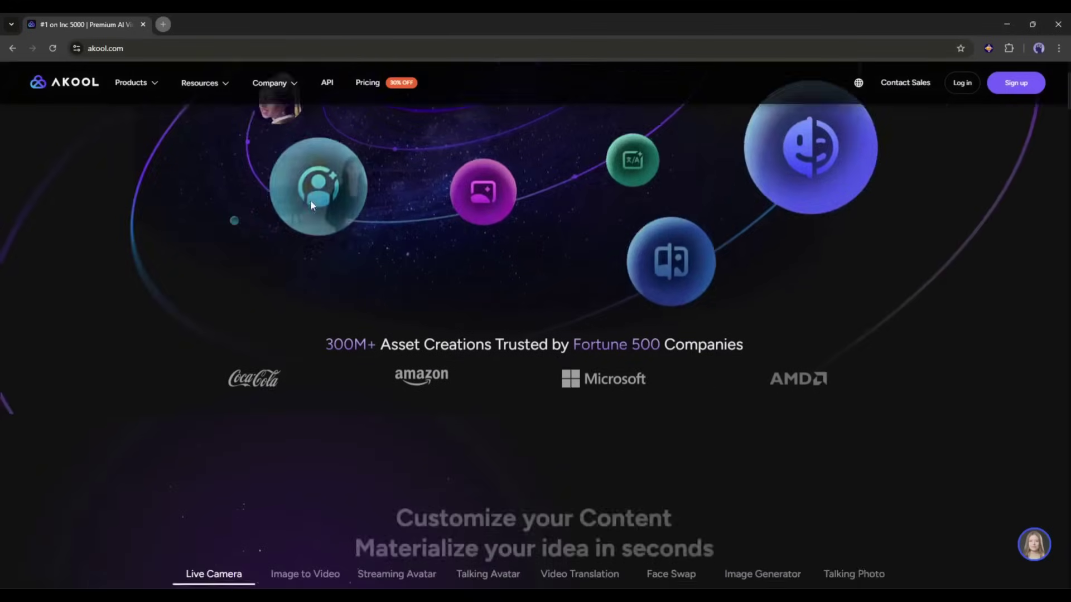
scroll(262, 190, "down", 1)
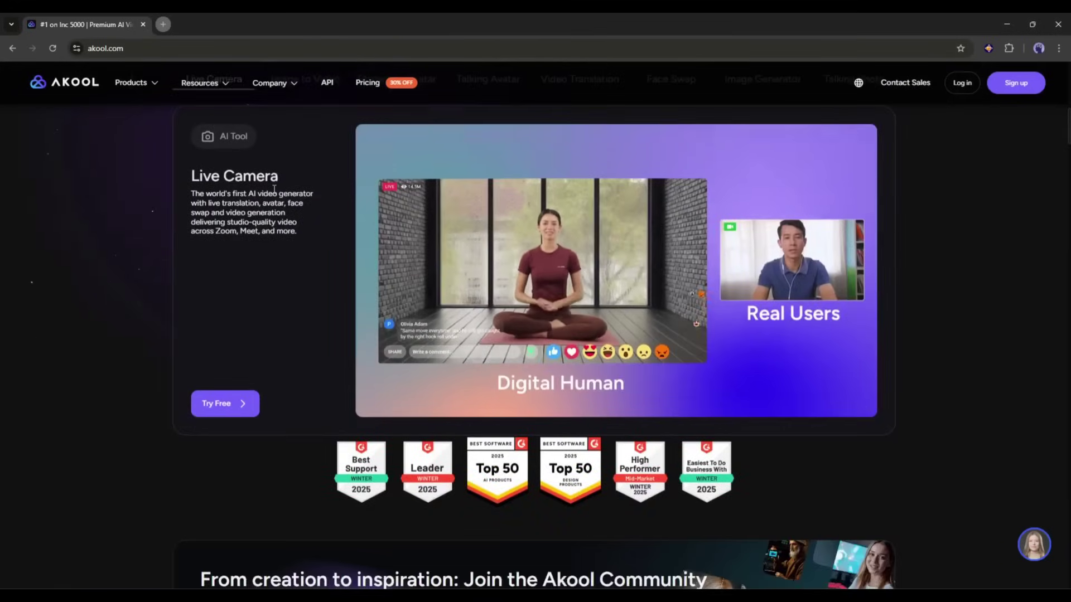
scroll(283, 184, "up", 2)
left_click(286, 192)
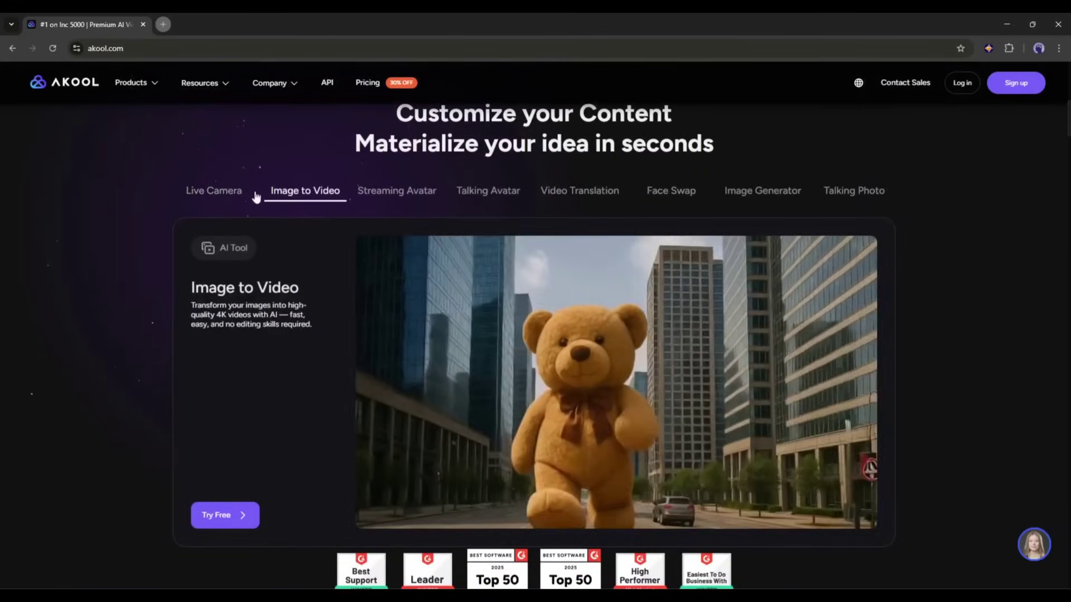
left_click(397, 191)
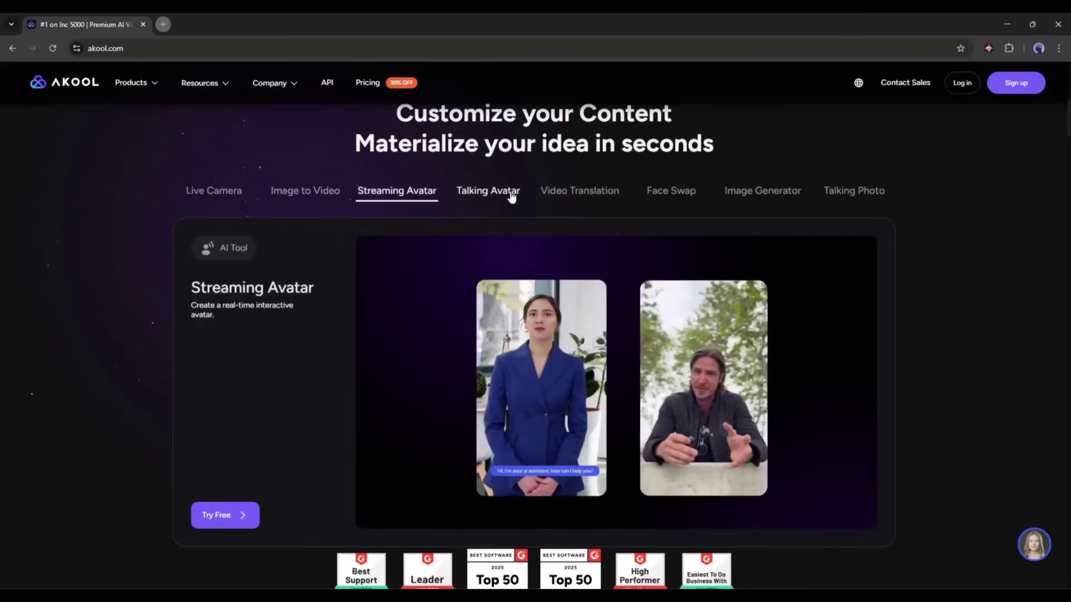
left_click(505, 194)
left_click(583, 195)
left_click(681, 192)
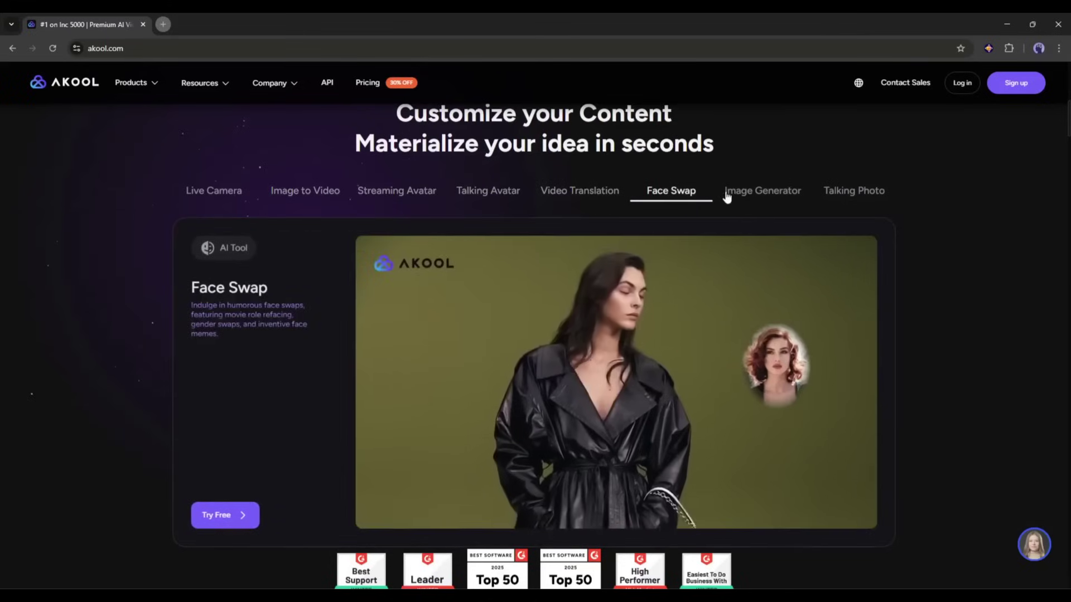
left_click(750, 194)
left_click(866, 199)
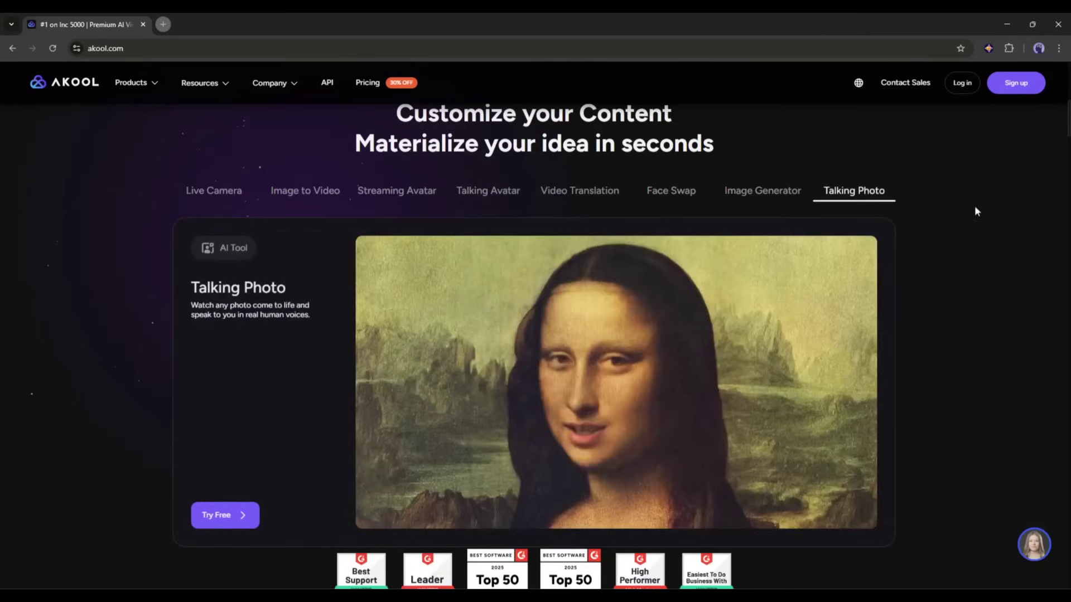
Step: Look through the rest of the homepage, including the consumer products section and The AKOOL Advantage
scroll(410, 238, "down", 8)
scroll(300, 229, "down", 15)
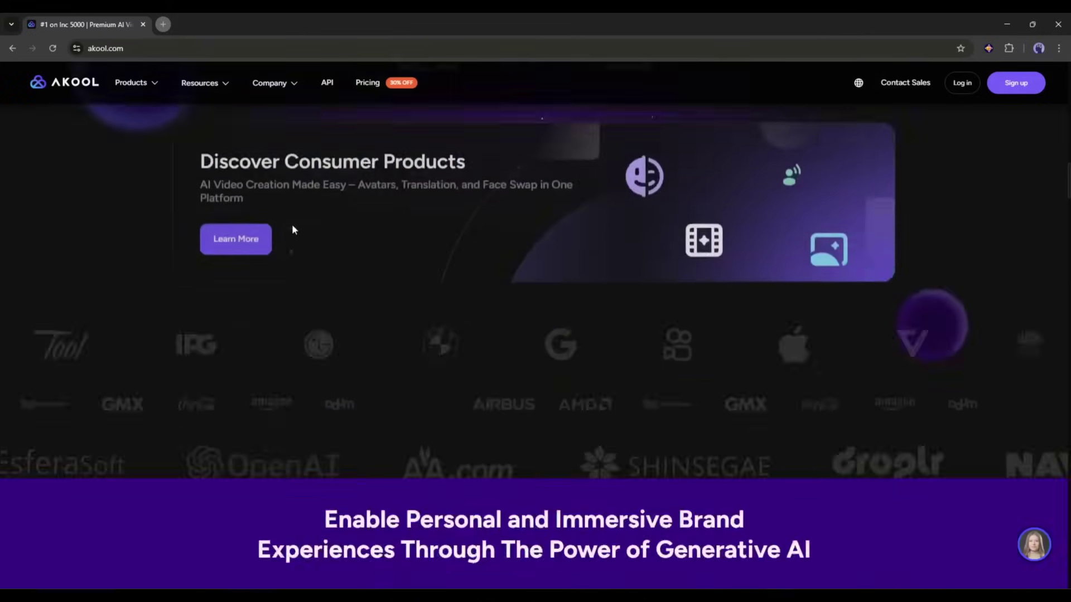
scroll(444, 241, "down", 10)
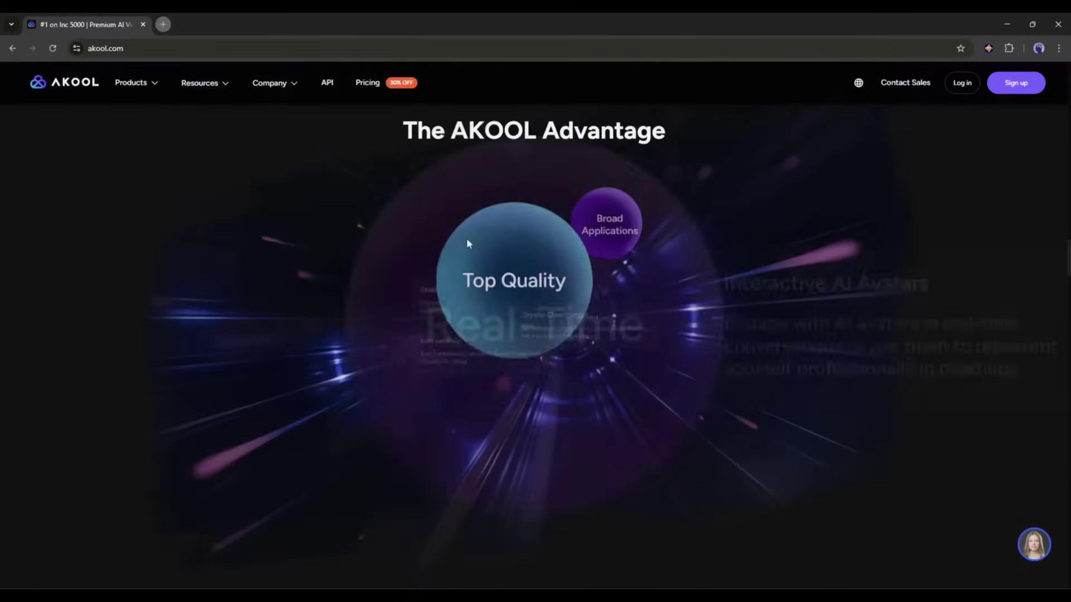
scroll(936, 365, "up", 20)
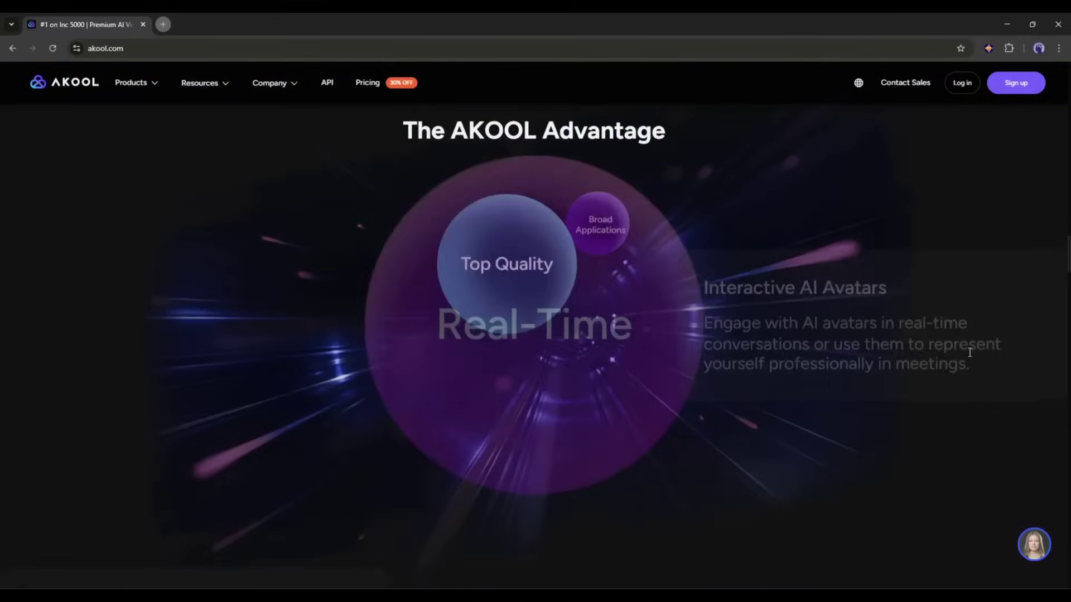
scroll(872, 343, "up", 2)
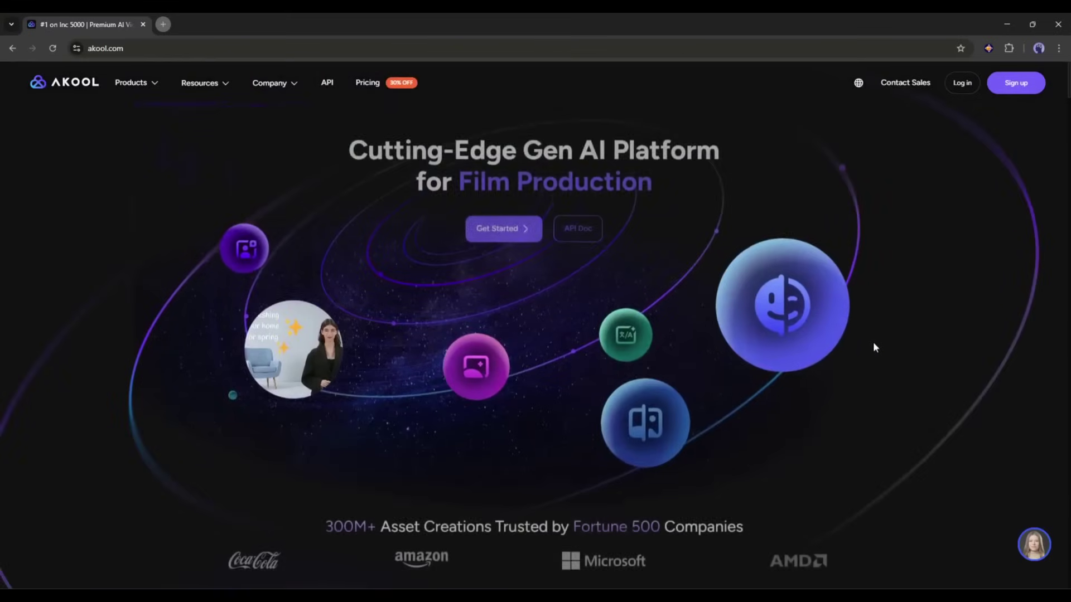
scroll(757, 171, "down", 7)
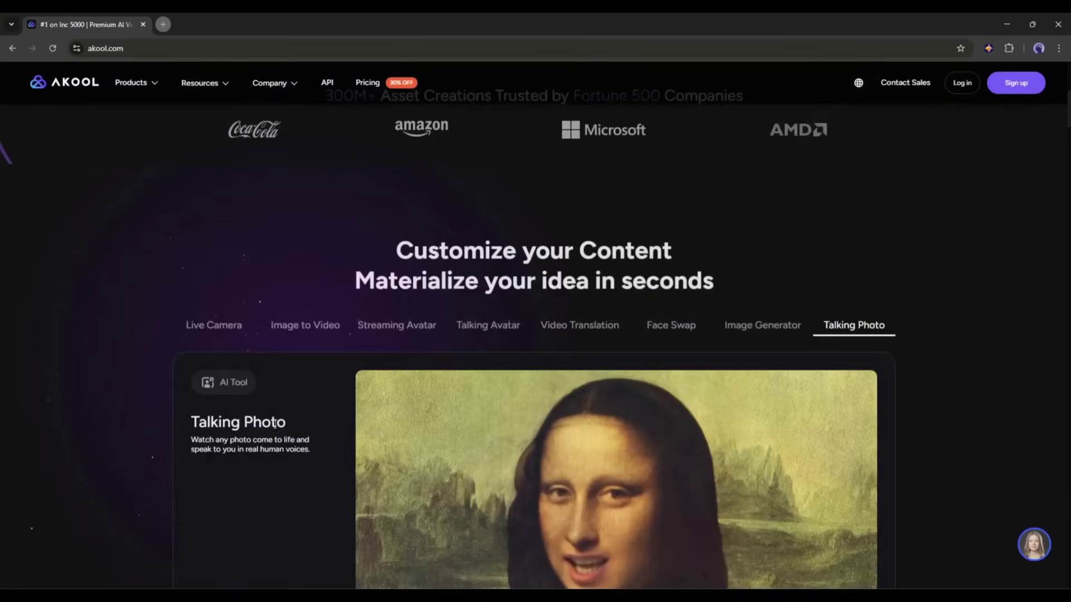
scroll(691, 262, "down", 2)
scroll(674, 293, "up", 4)
scroll(674, 292, "up", 4)
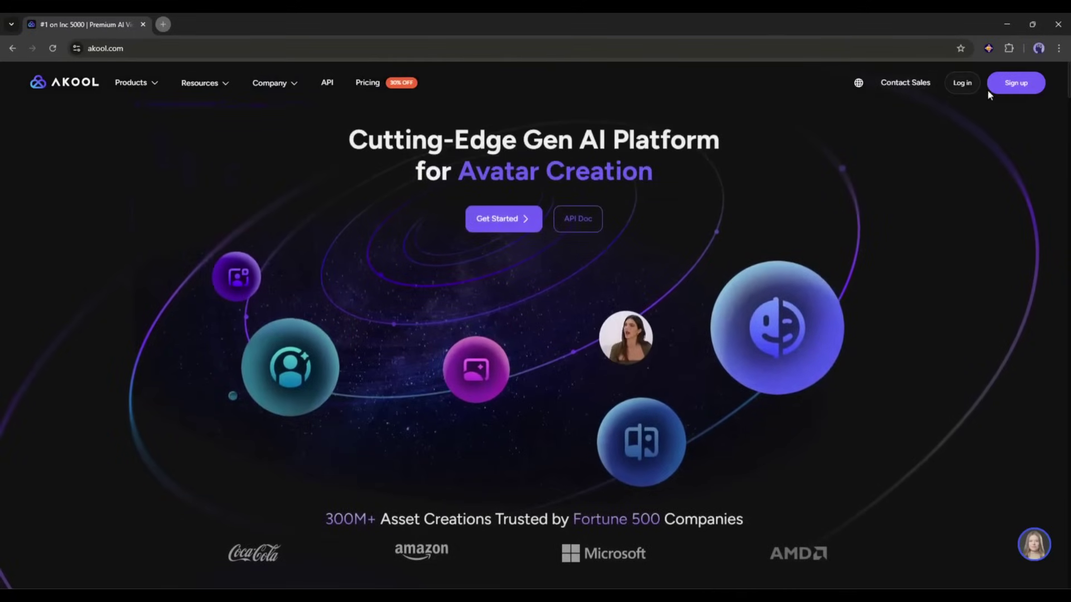
scroll(505, 226, "down", 6)
scroll(458, 324, "up", 5)
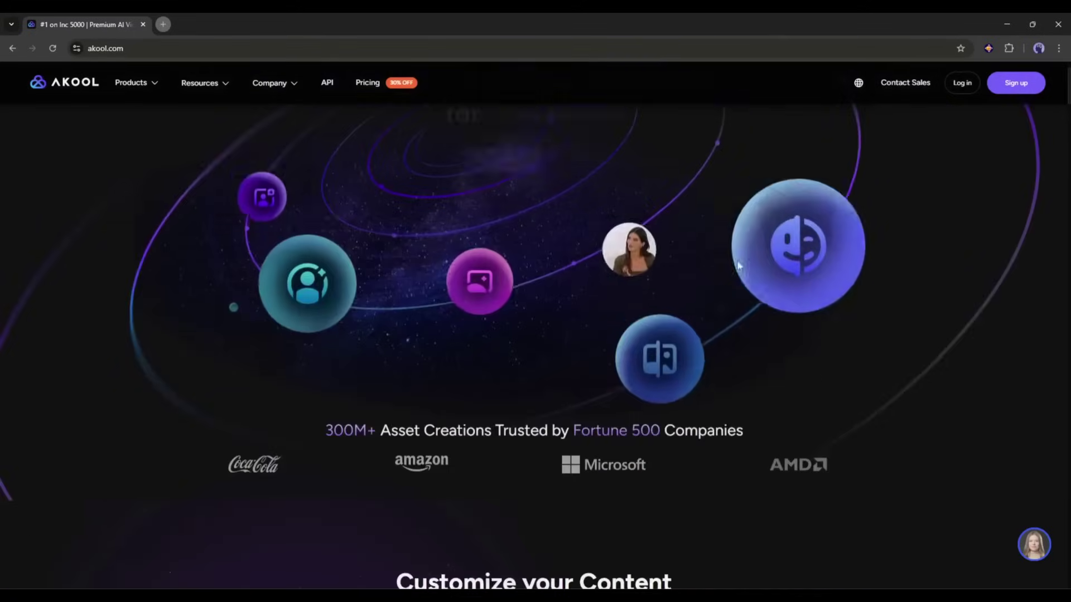
Step: Enter the account's workspace and look through the complete list of AI tools
left_click(519, 134)
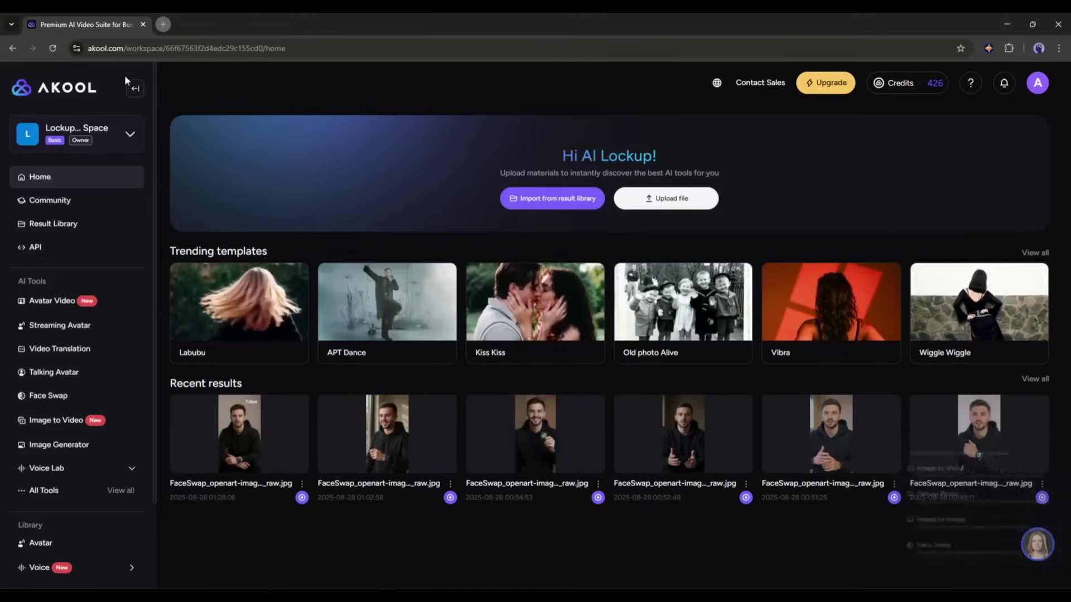
left_click(45, 491)
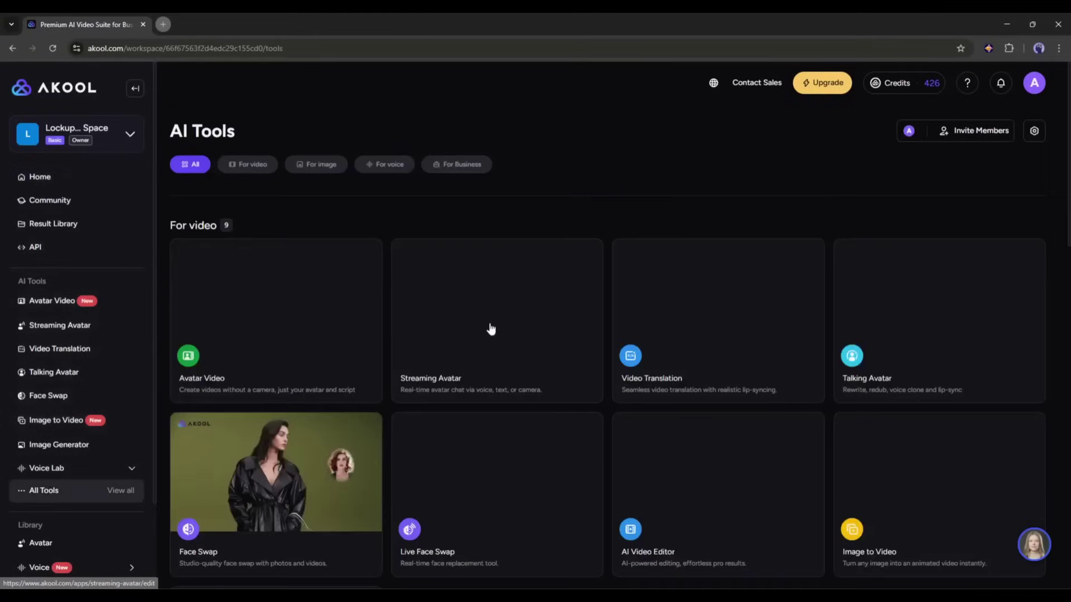
scroll(329, 402, "down", 15)
scroll(521, 461, "up", 6)
scroll(566, 496, "up", 9)
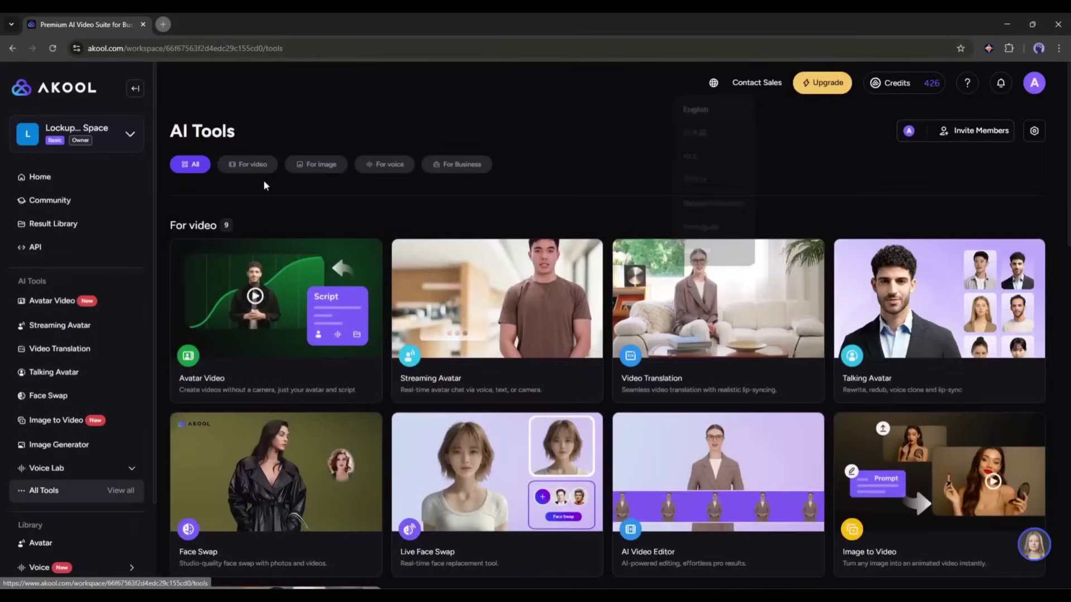
Step: Open the Talking Avatar tool and look over its editor
left_click(53, 371)
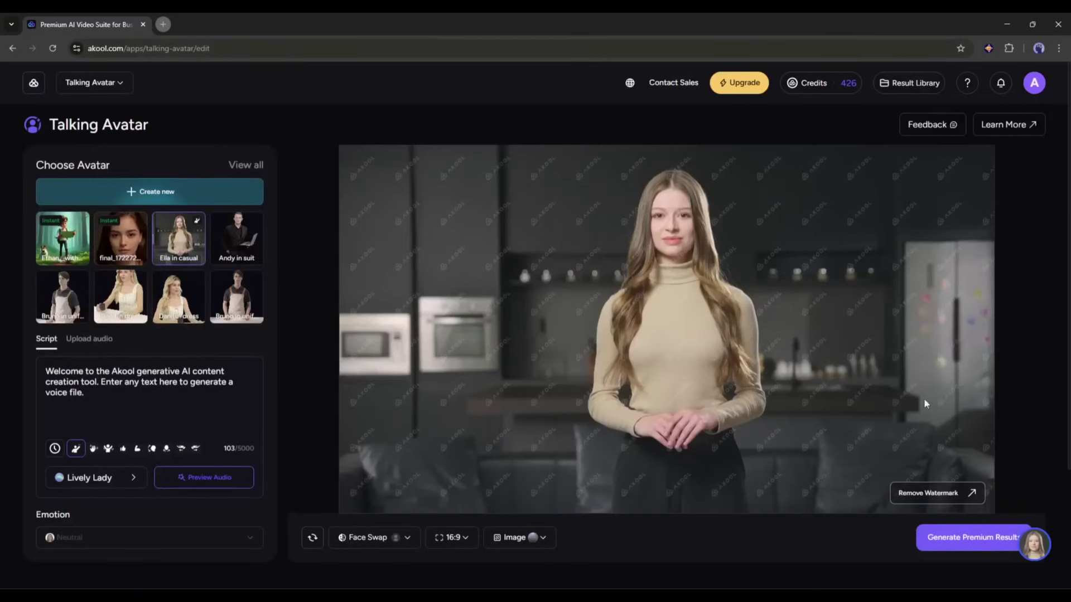
scroll(661, 458, "down", 1)
scroll(718, 436, "up", 1)
Step: Open the full avatar library and browse the first six pages of public avatars
left_click(241, 163)
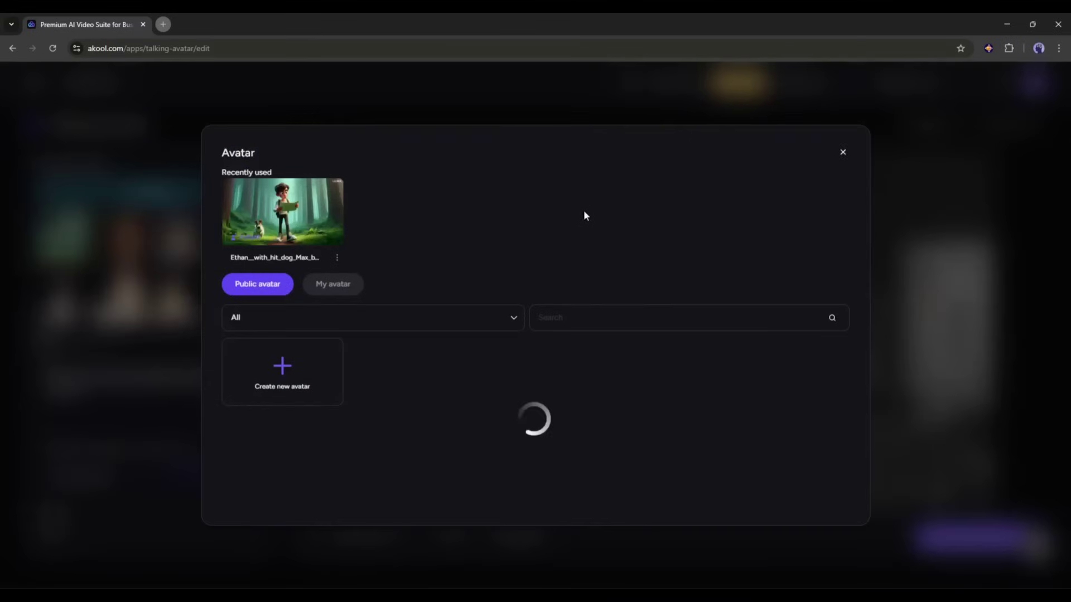
scroll(668, 328, "down", 3)
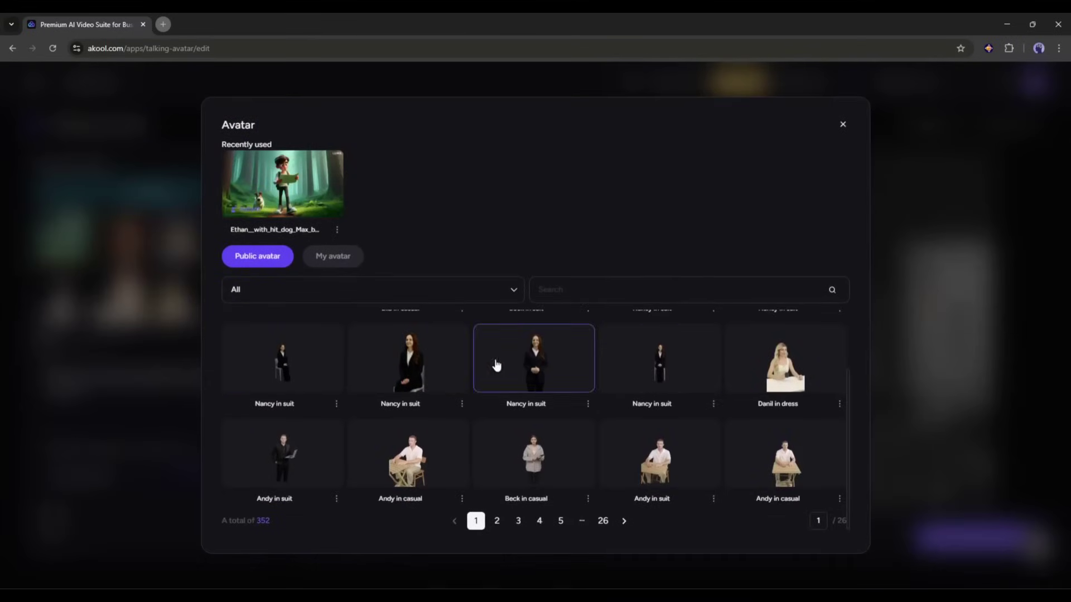
left_click(496, 521)
left_click(518, 521)
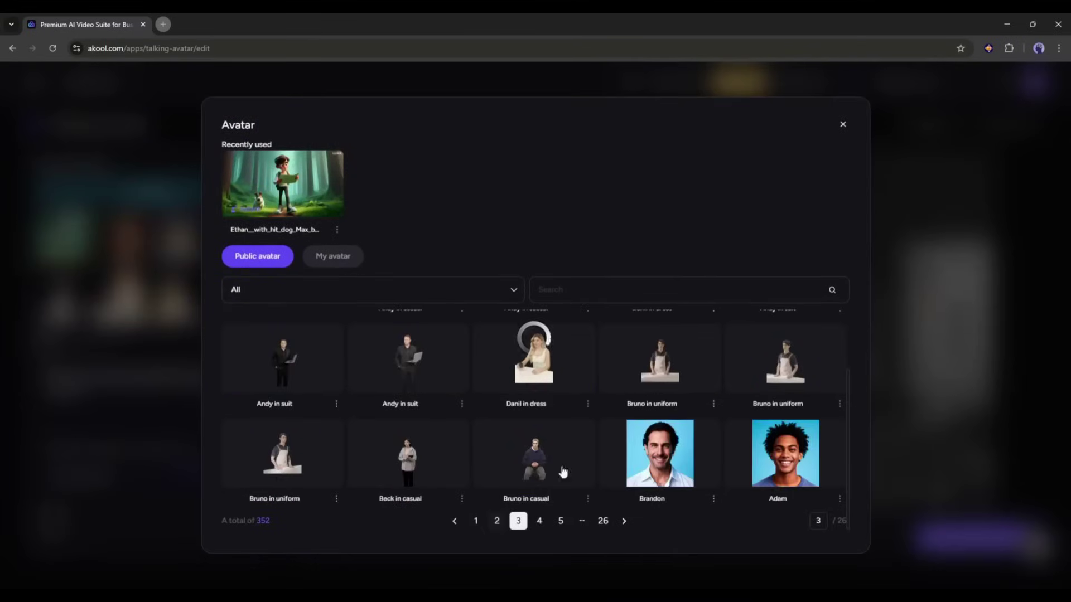
left_click(539, 521)
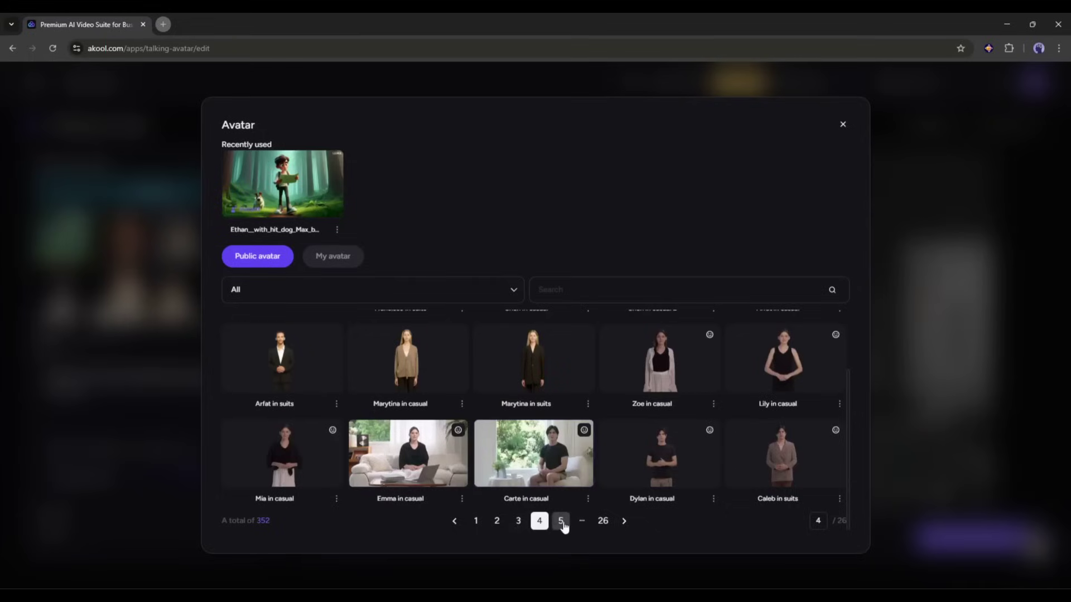
left_click(560, 521)
left_click(560, 521)
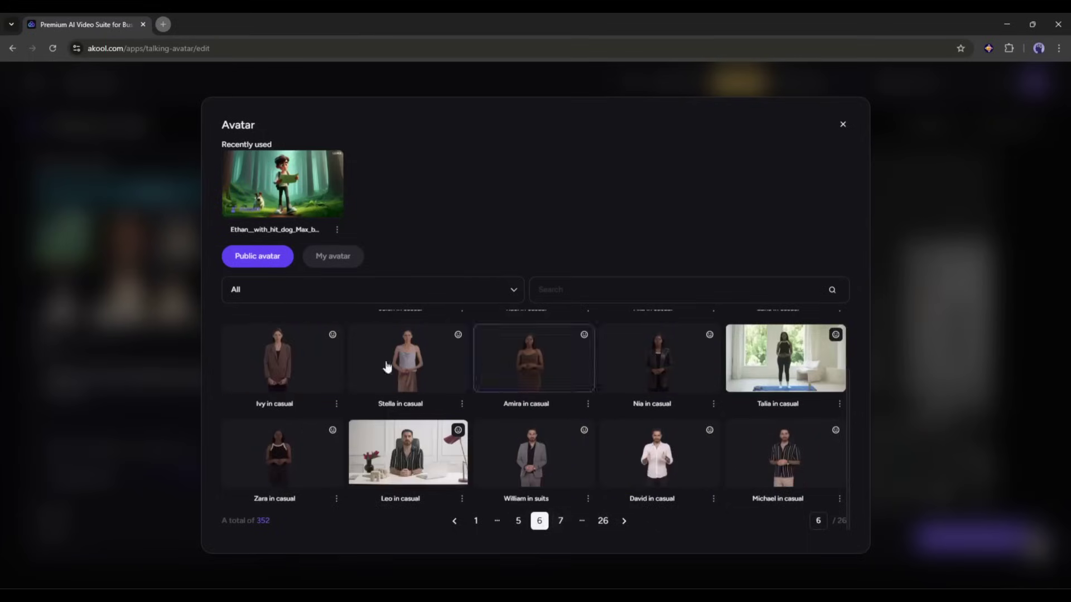
left_click(518, 521)
left_click(476, 521)
scroll(446, 390, "up", 5)
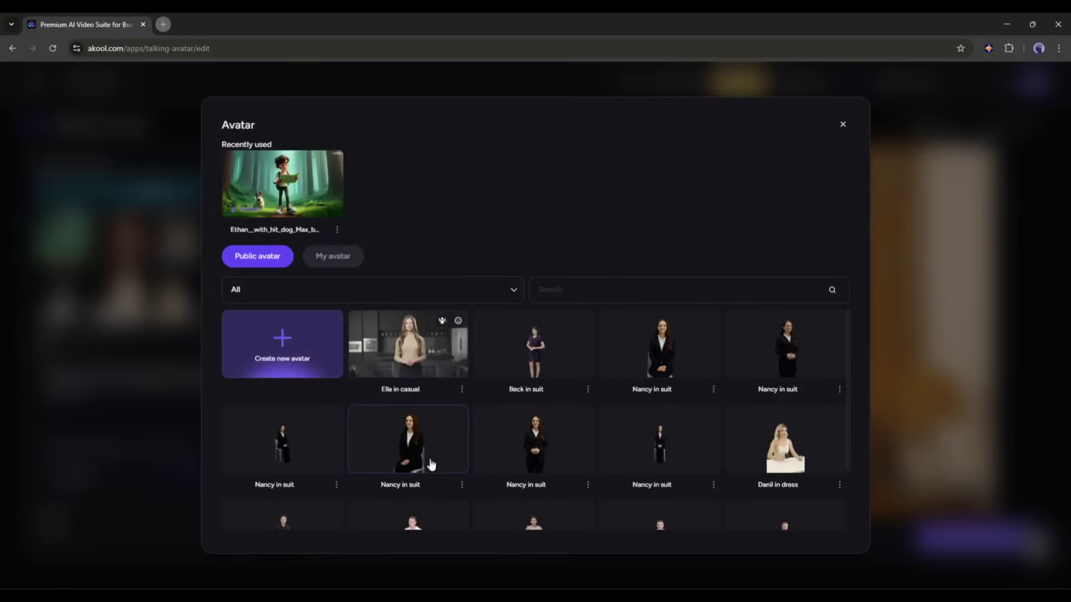
Step: Check the personal avatars, and review the Basic, Instant, Studio and Ultra options for creating a new avatar
left_click(329, 258)
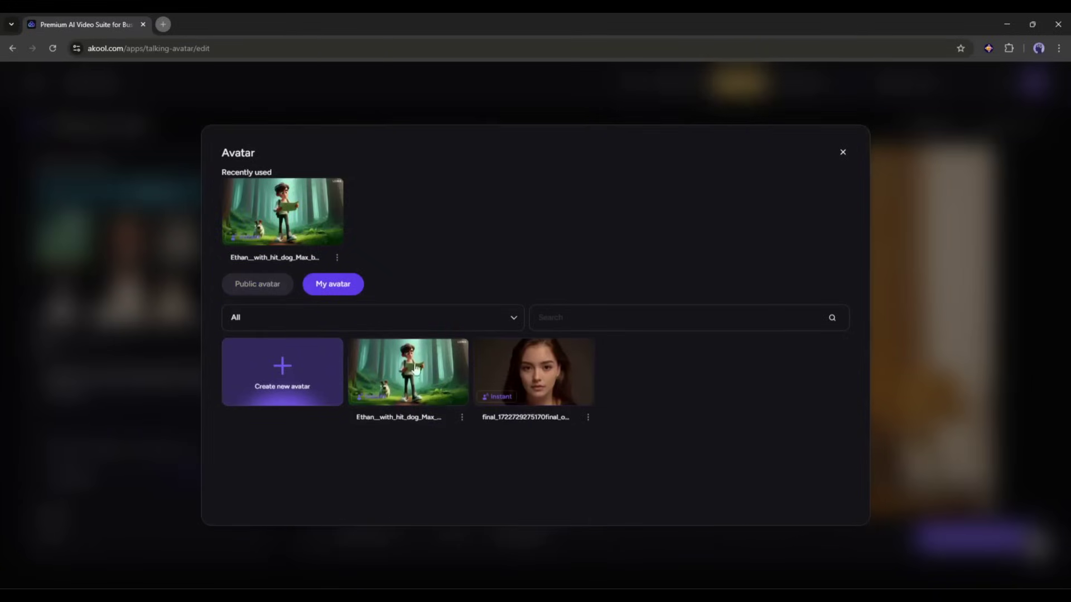
left_click(271, 369)
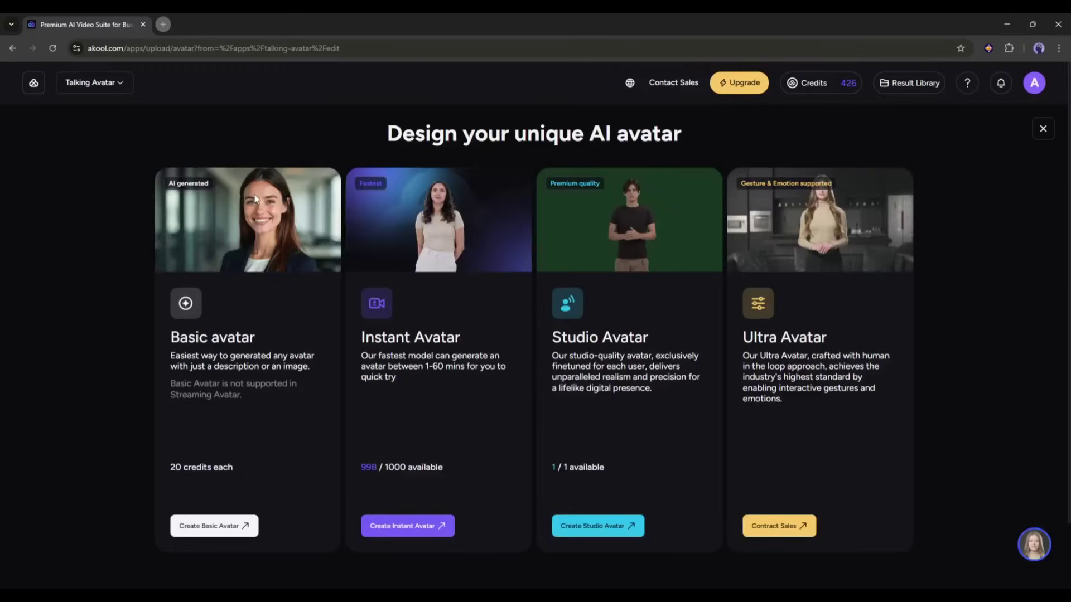
left_click_drag(254, 199, 259, 219)
scroll(412, 359, "down", 2)
scroll(409, 383, "up", 2)
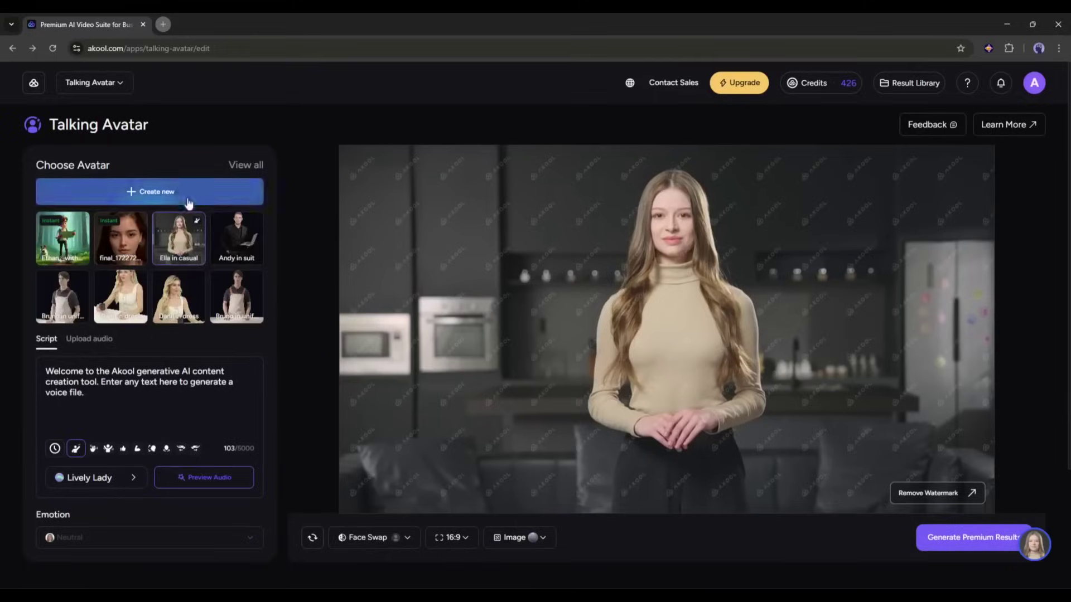
Step: Filter the public avatars to Male and choose the man in a dark suit standing by the curtained window
left_click(238, 166)
left_click(461, 299)
left_click(442, 358)
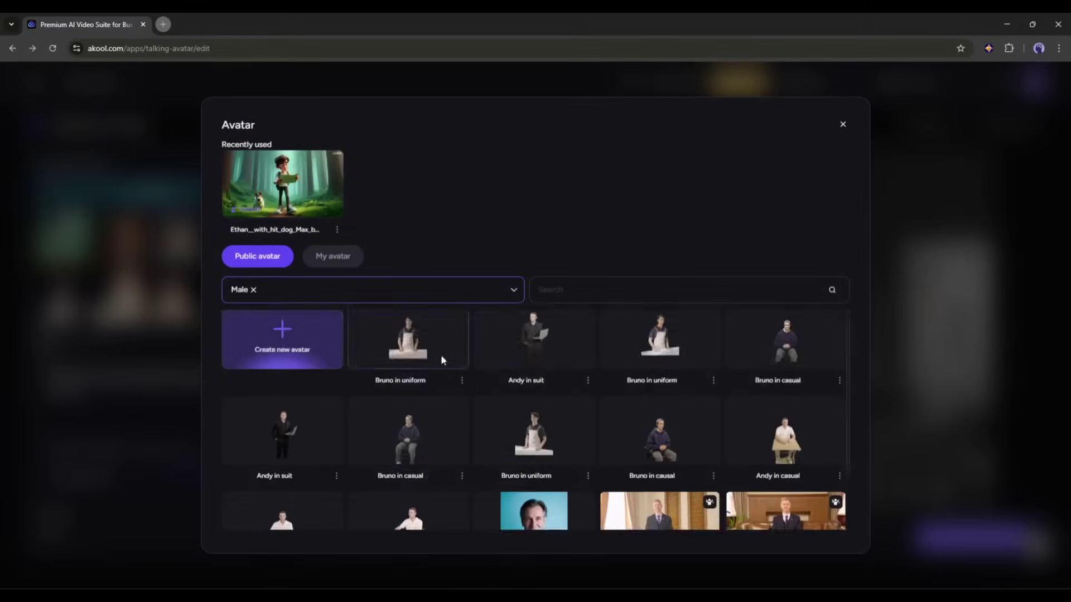
scroll(579, 456, "down", 2)
left_click(659, 453)
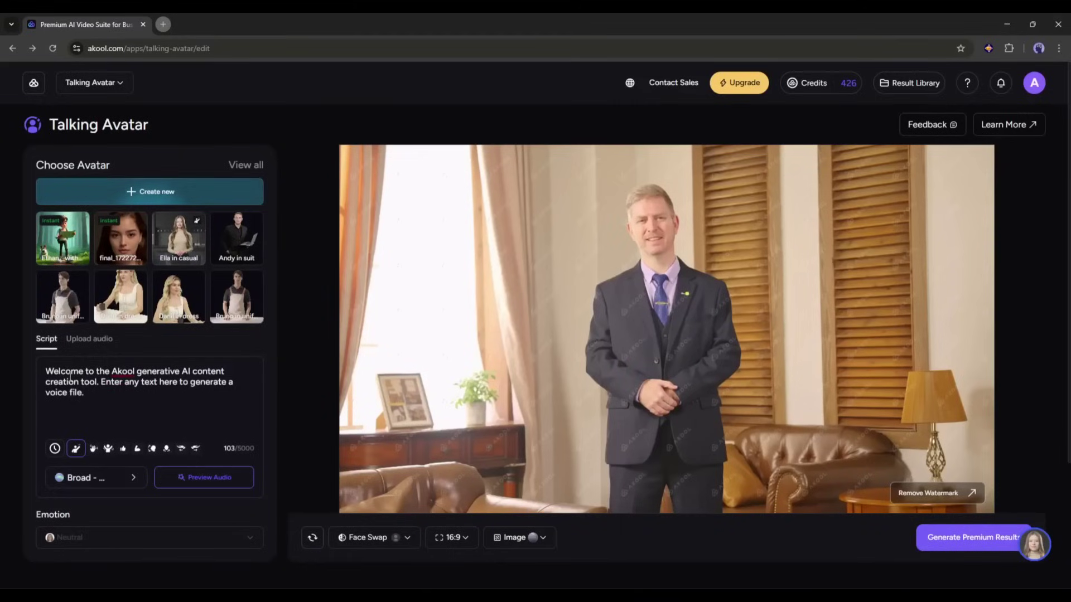
Step: Check the audio upload option, and replace the default script with the prepared welcome message introducing the new host of AI Lockup
left_click(89, 342)
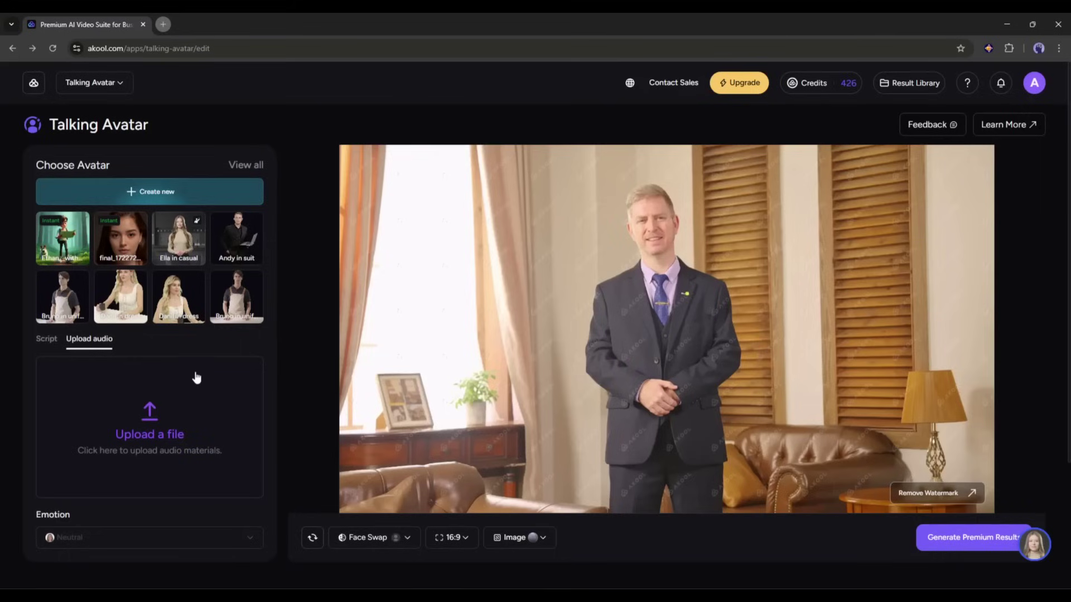
left_click(46, 338)
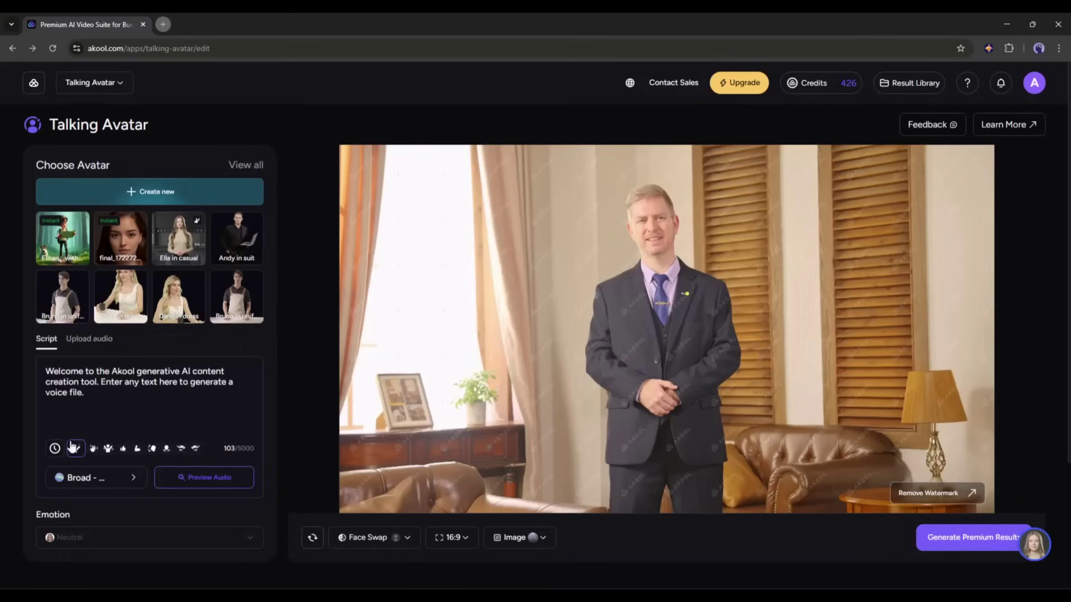
triple_click(90, 381)
key("BackSpace")
key("ctrl+v")
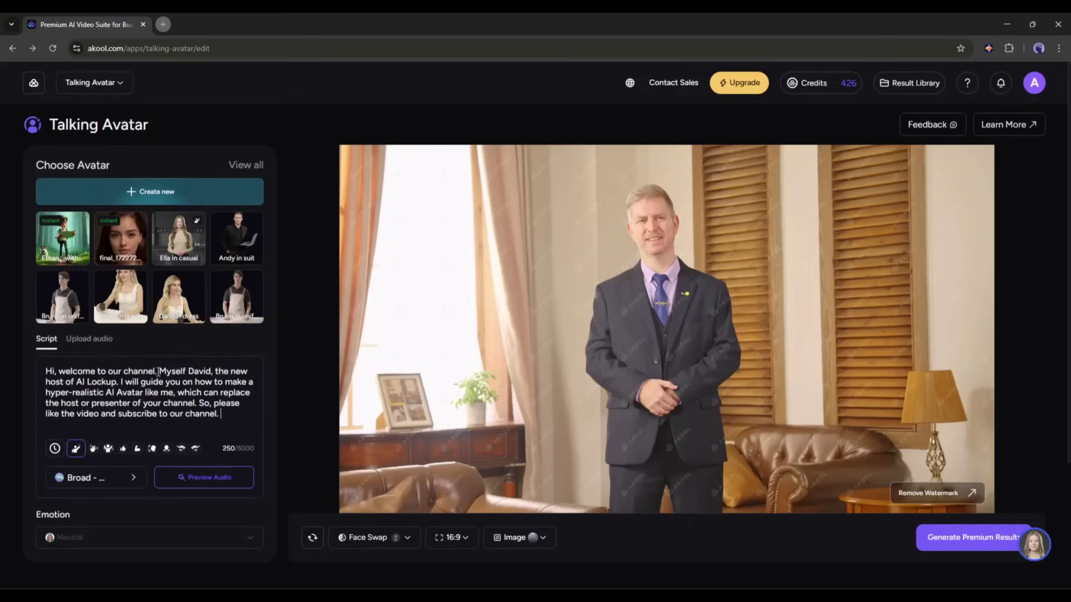
Step: Insert one gesture marker after "welcome to our channel." and a different one after "AI Avatar like me," in the script
left_click(152, 449)
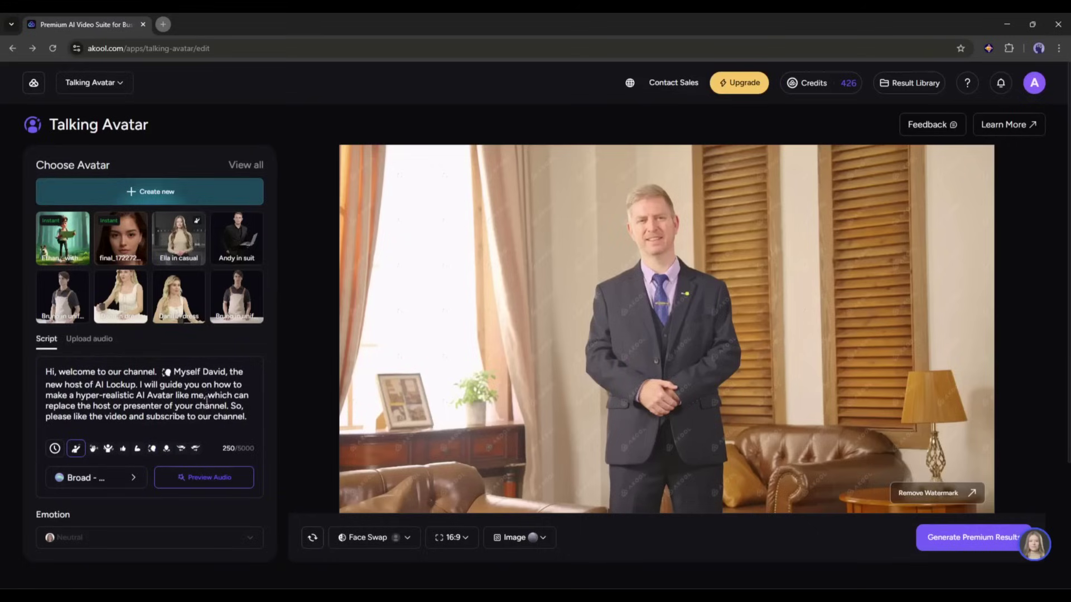
left_click(195, 448)
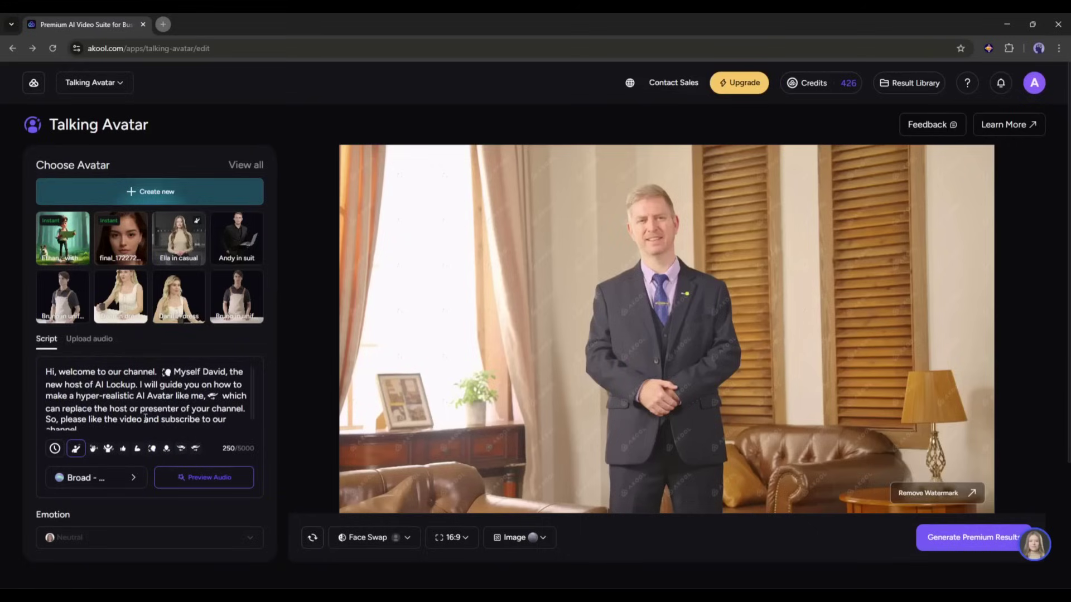
scroll(145, 417, "down", 1)
Step: Upload the prepared voice sample for a new voice clone, and name the voice after the host in the script
left_click(79, 479)
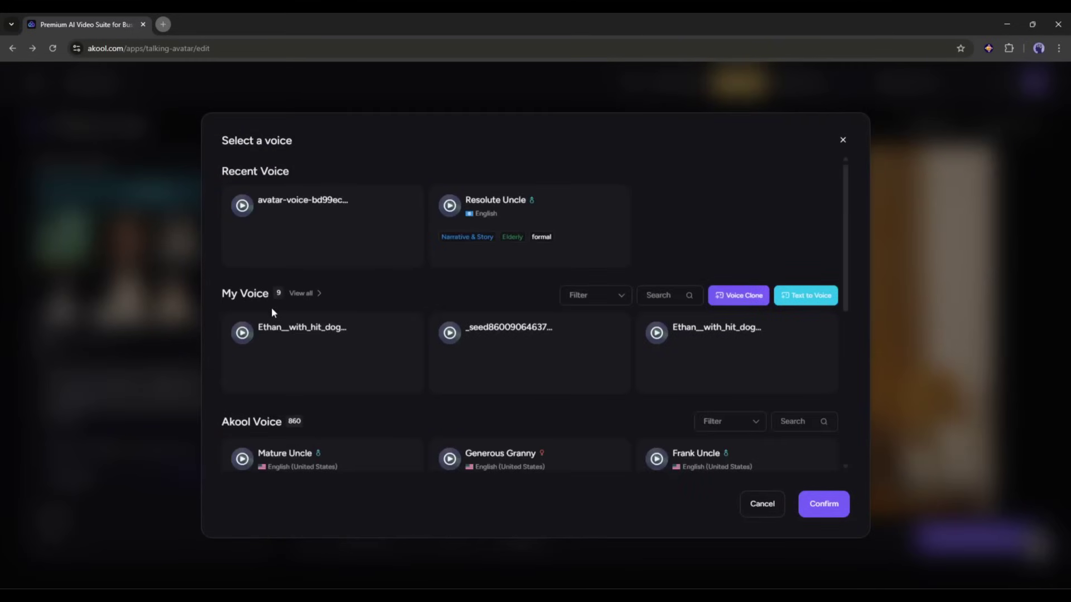
scroll(272, 311, "down", 12)
scroll(415, 365, "down", 3)
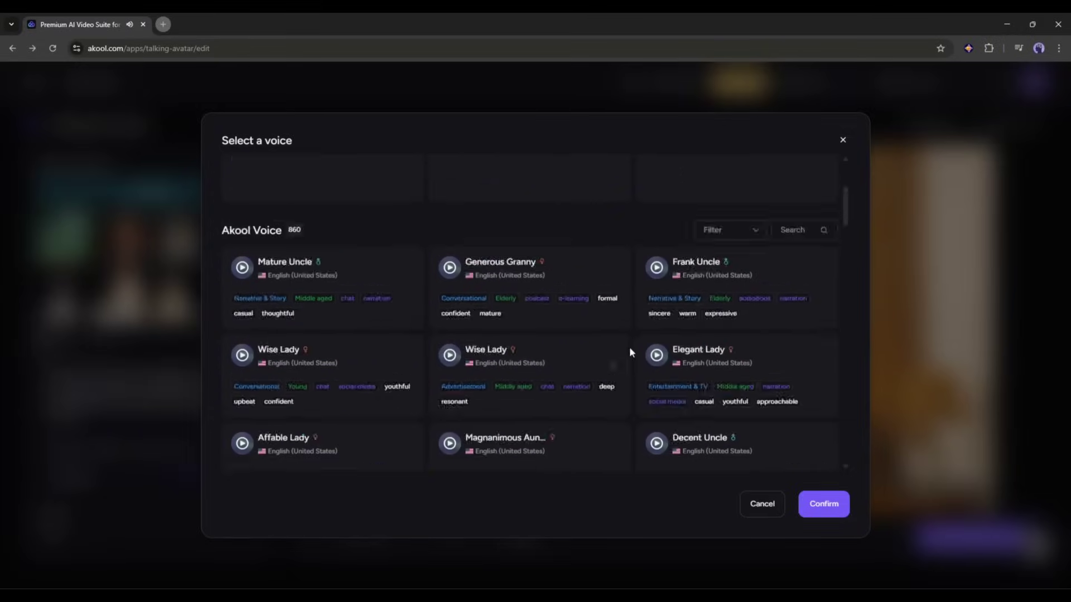
scroll(629, 352, "up", 3)
left_click(738, 301)
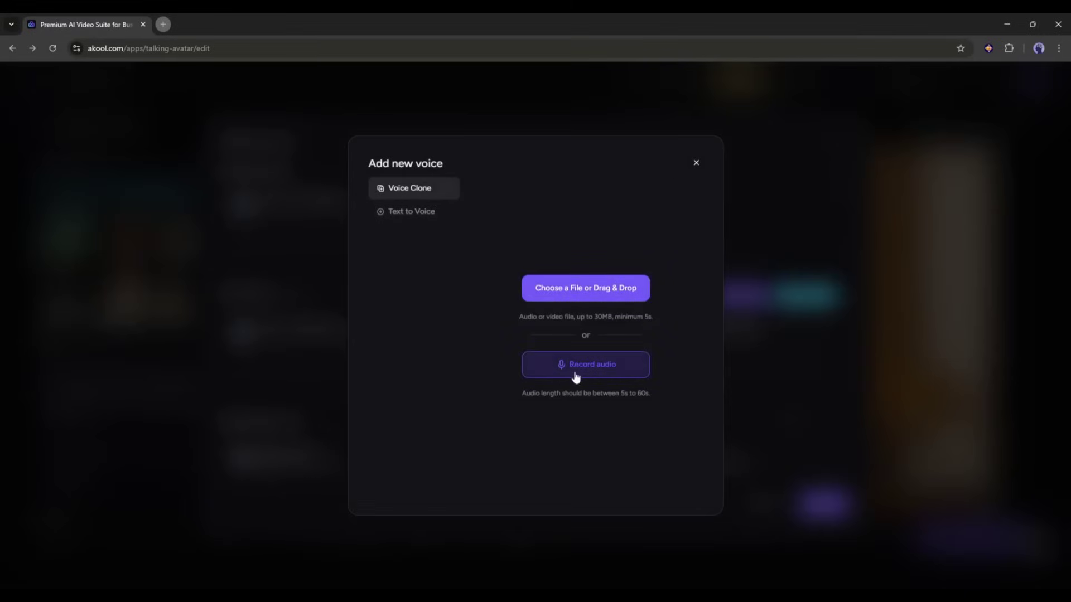
left_click(586, 288)
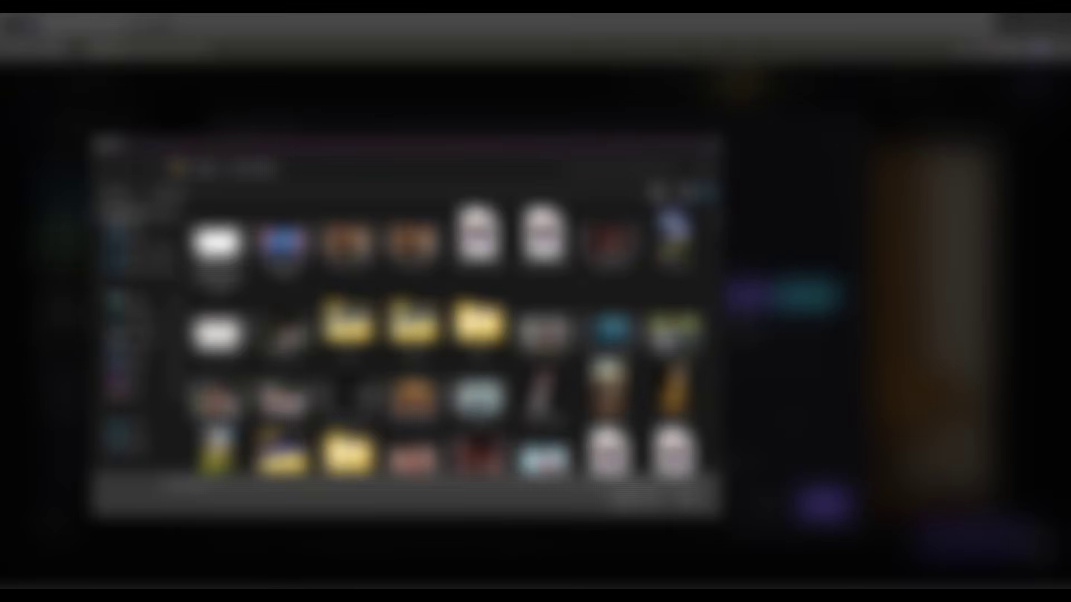
double_click(515, 340)
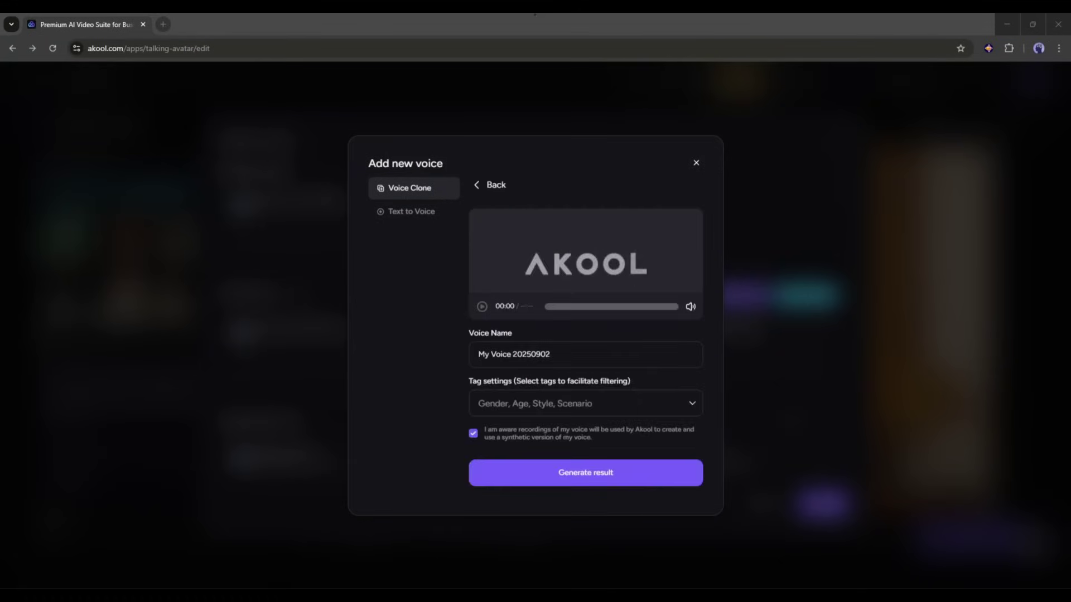
triple_click(581, 354)
type("David")
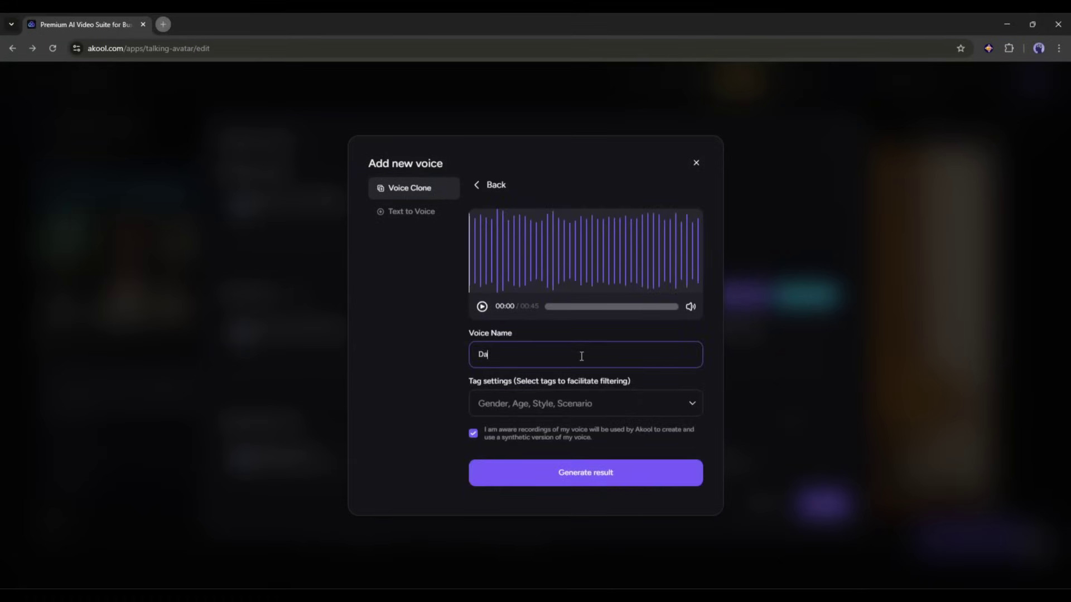
Step: Tag the cloned voice as Male, Elderly, Confident and Narrative & storyconversational, and generate it
left_click(614, 403)
mouse_move(622, 440)
left_click(737, 440)
mouse_move(677, 460)
left_click(737, 462)
mouse_move(556, 485)
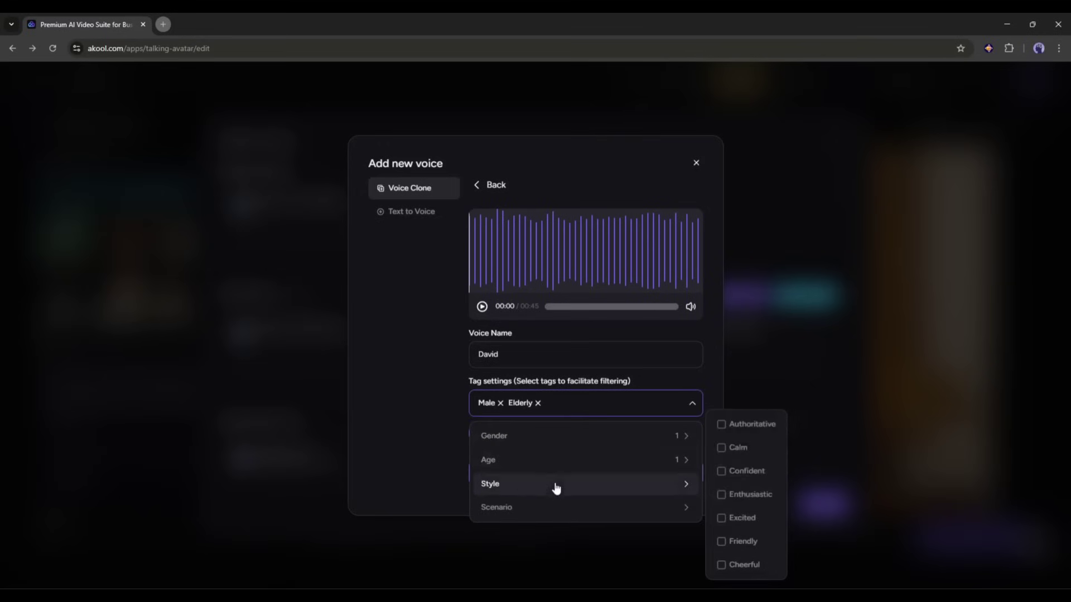
left_click(741, 470)
mouse_move(669, 507)
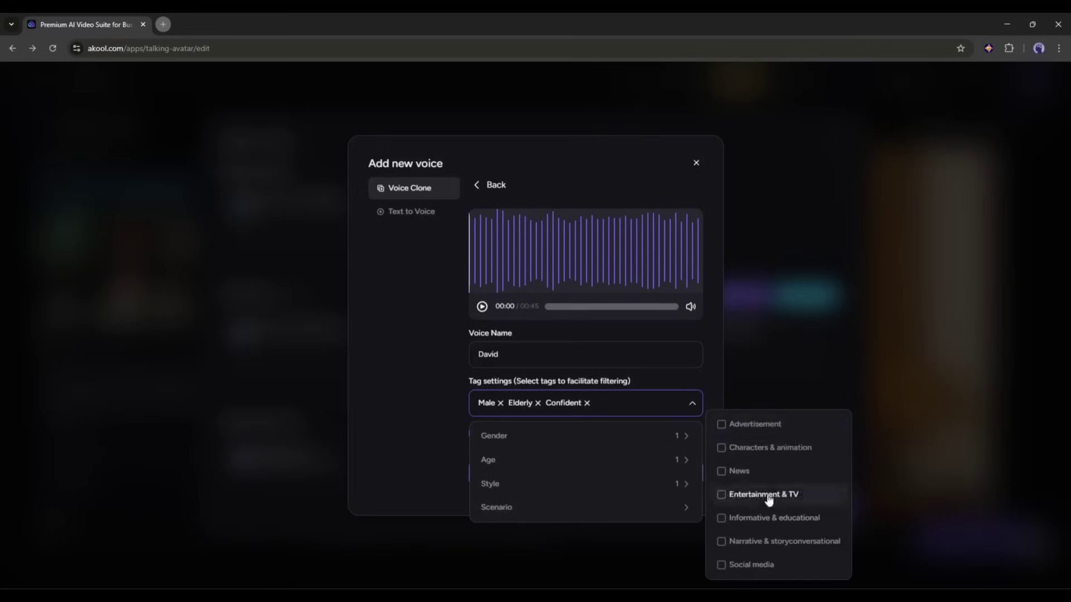
left_click(802, 542)
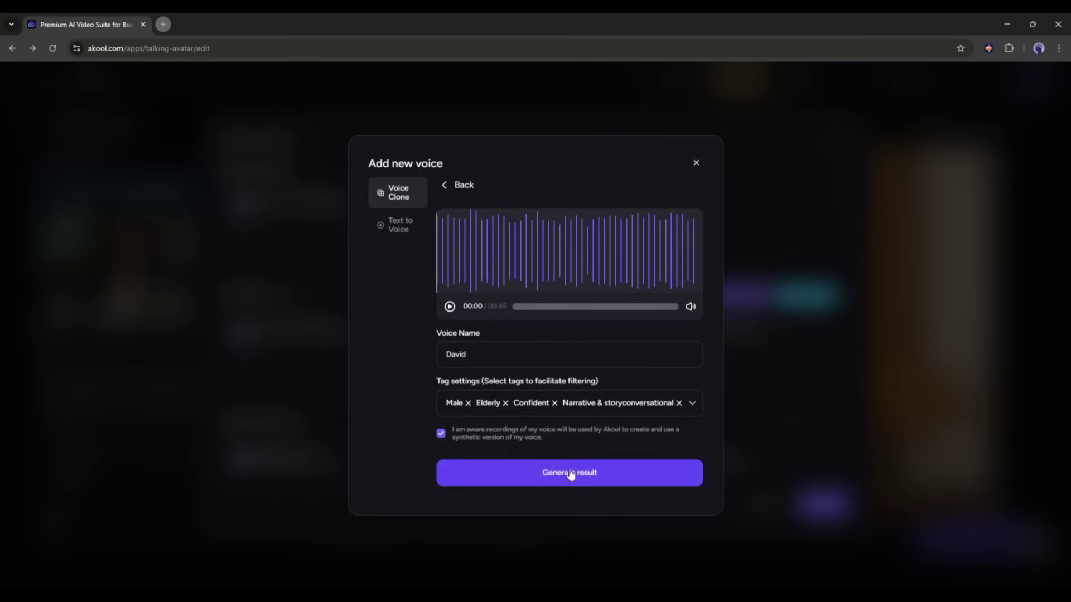
left_click(568, 474)
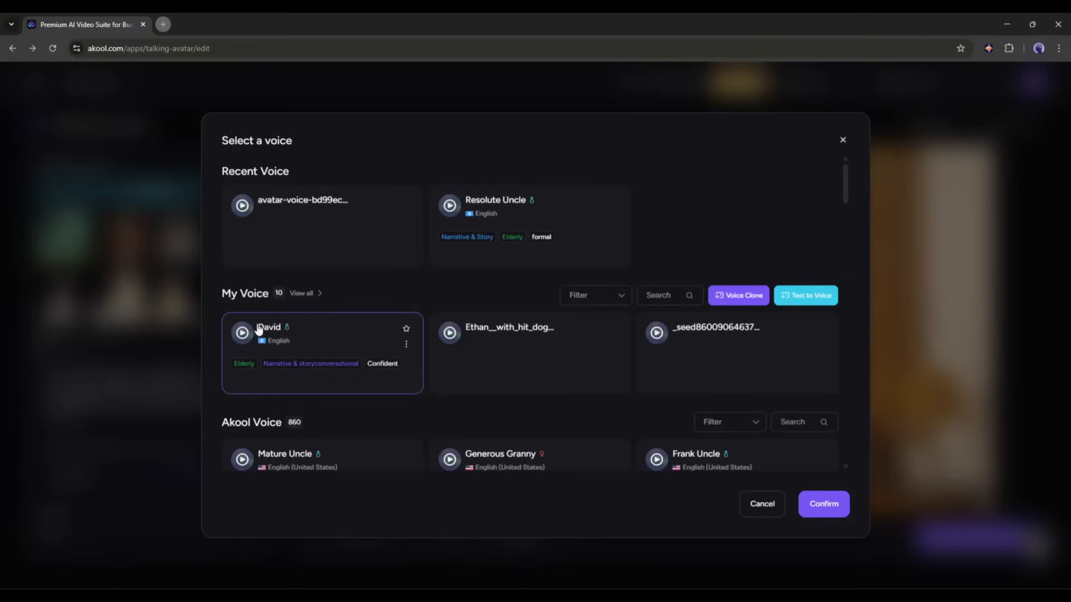
Step: Assign the newly cloned voice to the avatar, and listen to a preview of the script audio
scroll(423, 285, "down", 1)
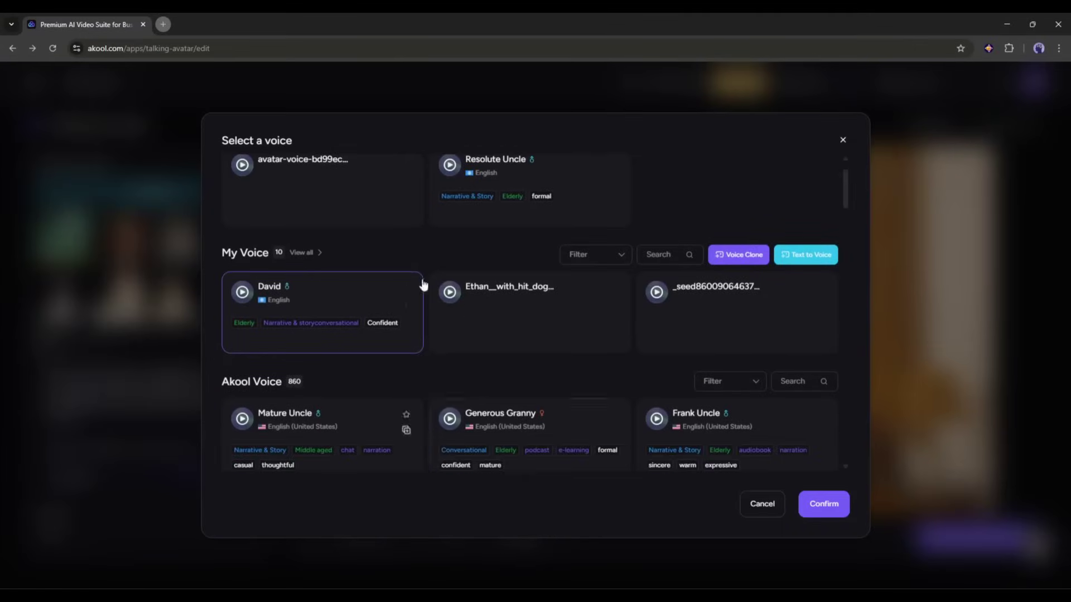
left_click(823, 503)
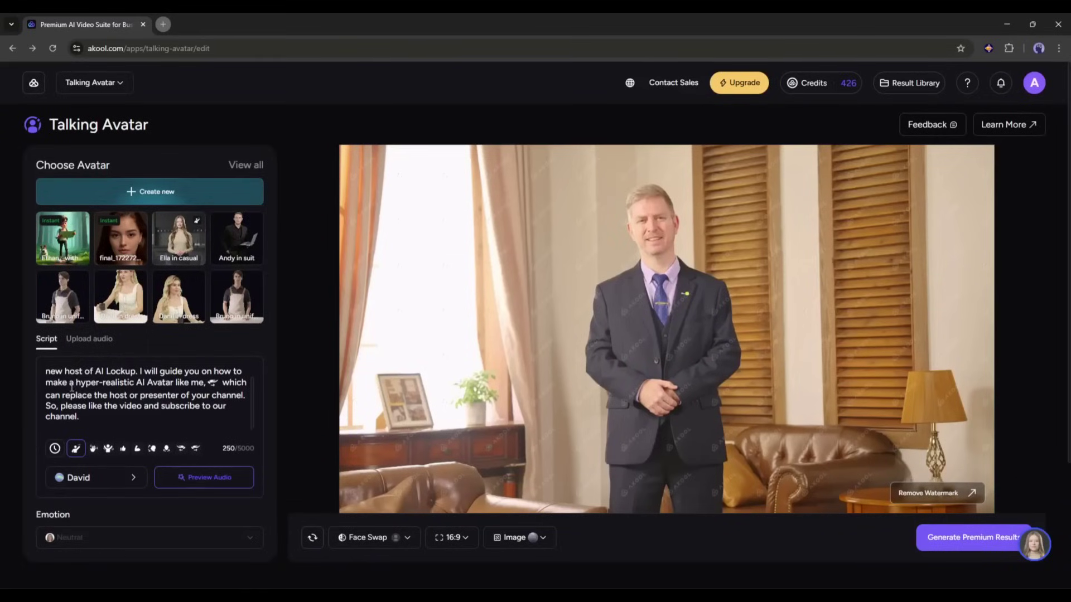
left_click(209, 483)
scroll(130, 396, "up", 1)
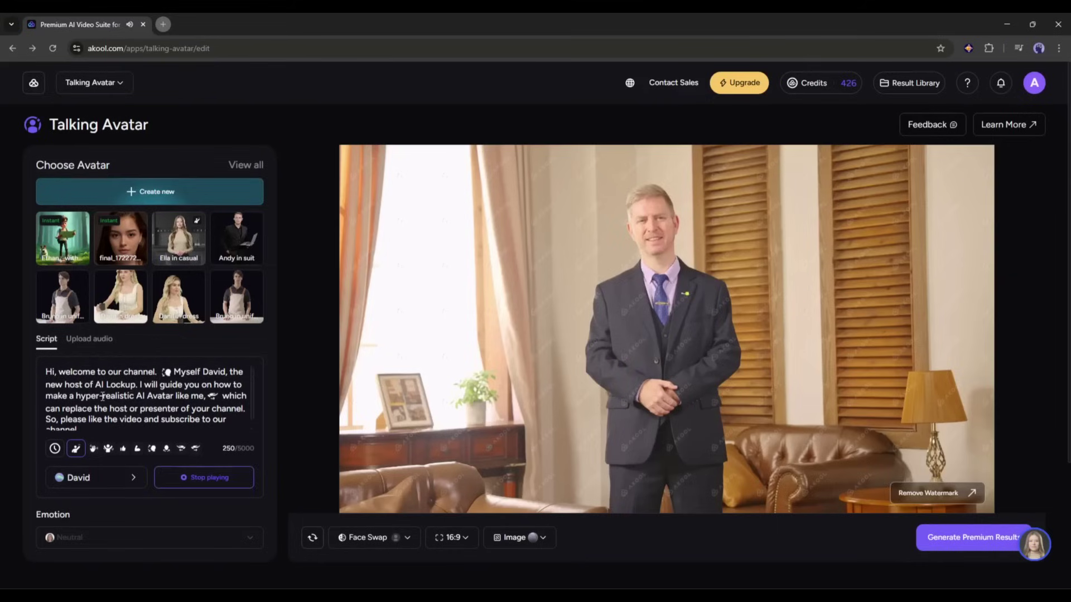
scroll(103, 396, "down", 1)
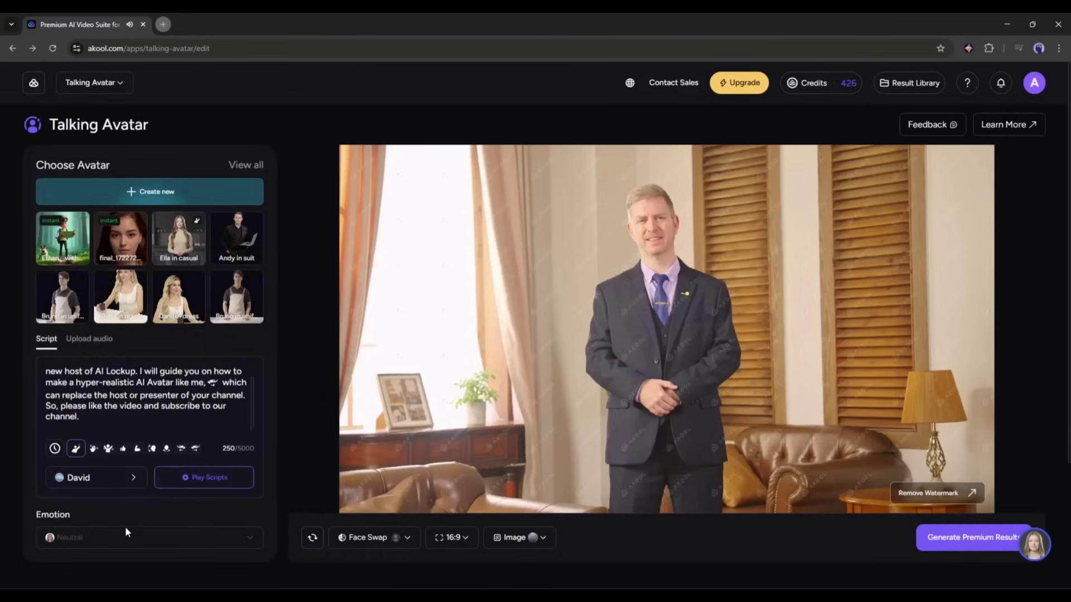
scroll(125, 526, "down", 3)
scroll(136, 503, "up", 3)
Step: Check the Face Swap target faces, trying the first bearded man's portrait, and leave without generating a swap
left_click(365, 538)
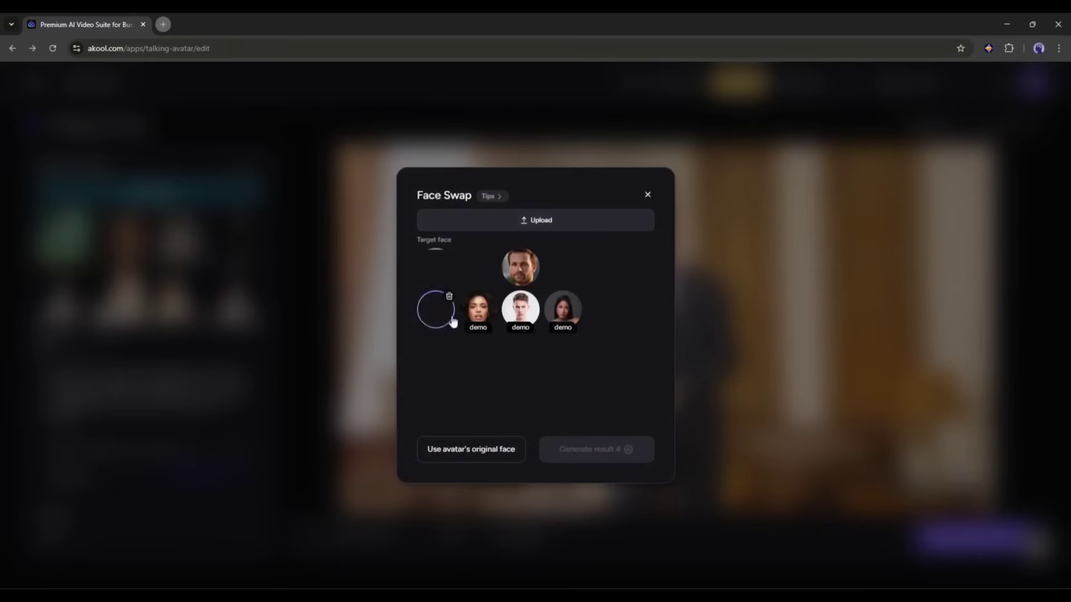
left_click(438, 277)
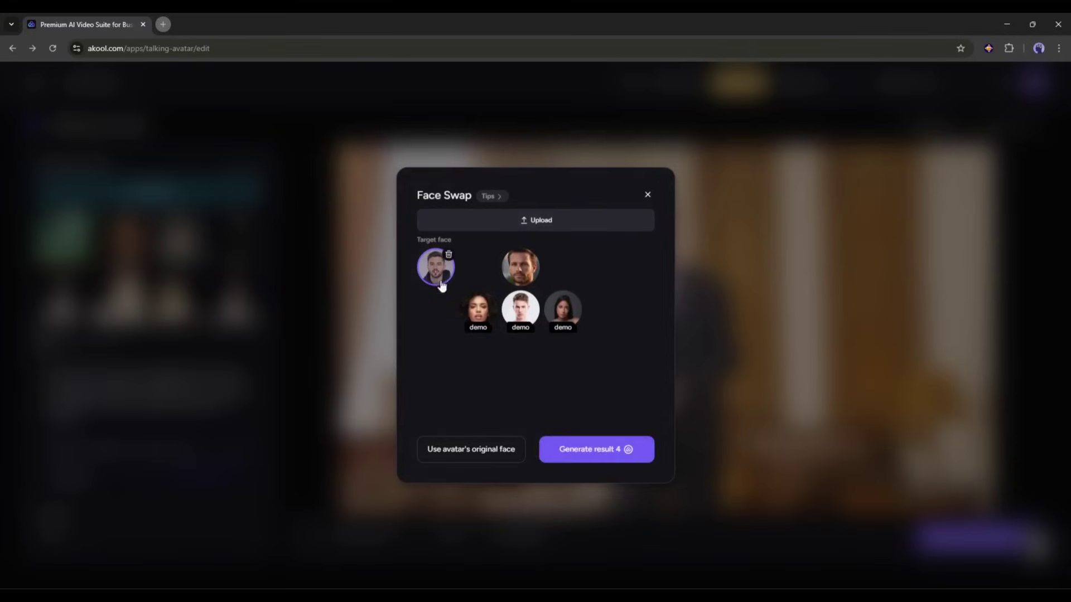
left_click(648, 195)
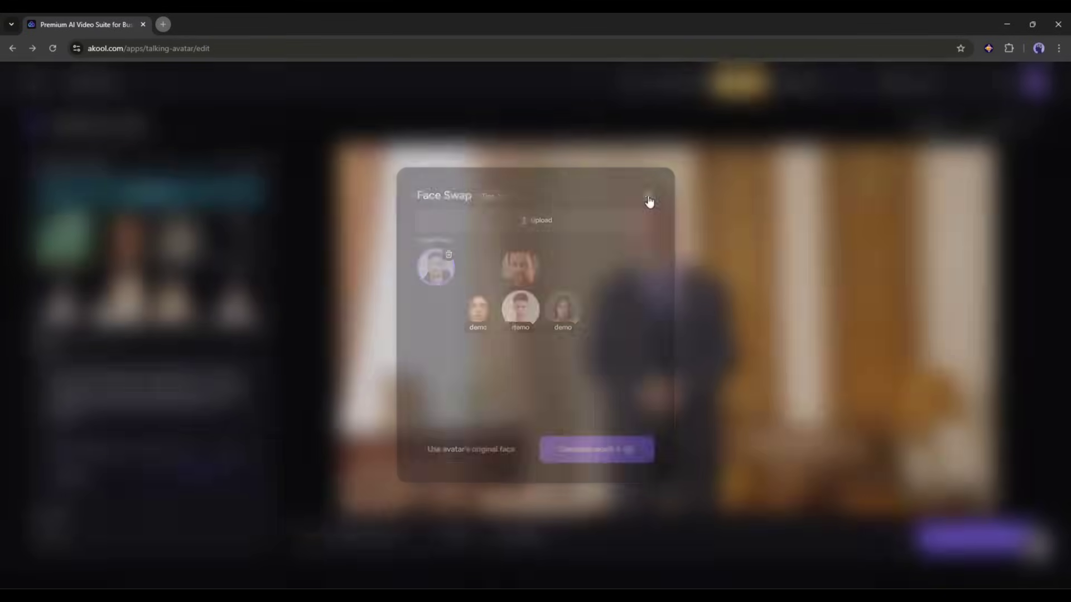
Step: Set the avatar video's aspect ratio to 16:9
scroll(396, 413, "down", 1)
left_click(461, 483)
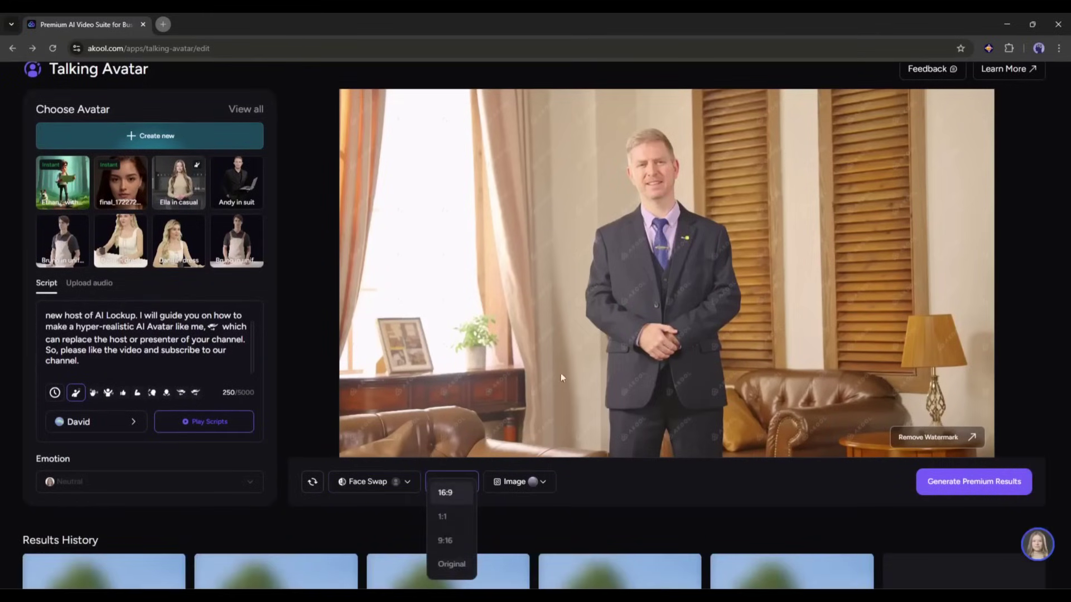
left_click(445, 494)
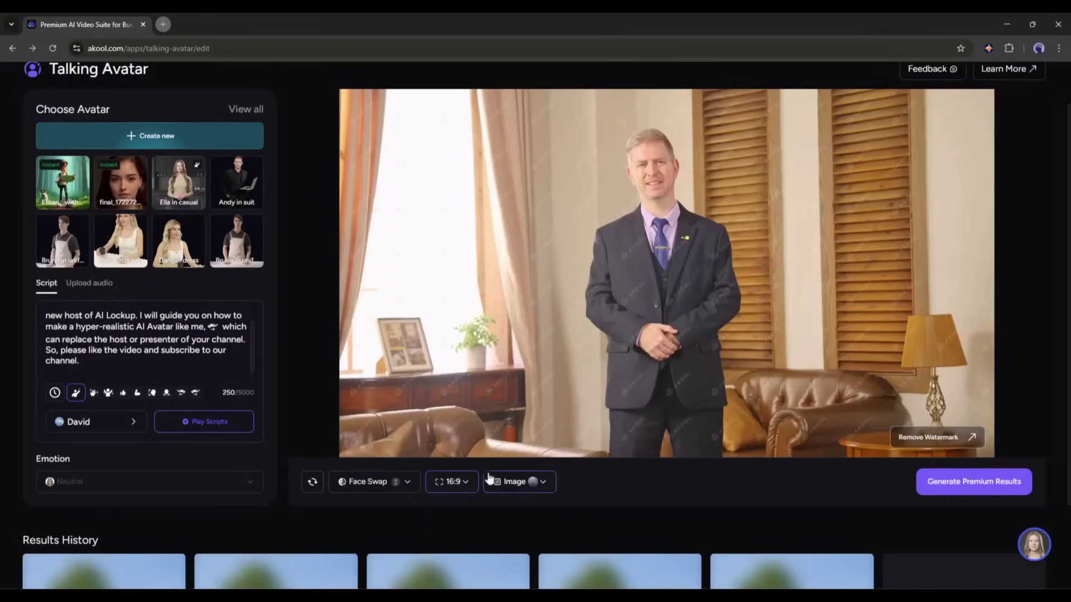
Step: Check the Transparent and Color options for the video background, and leave without choosing a new color
left_click(515, 481)
left_click(589, 316)
left_click(508, 315)
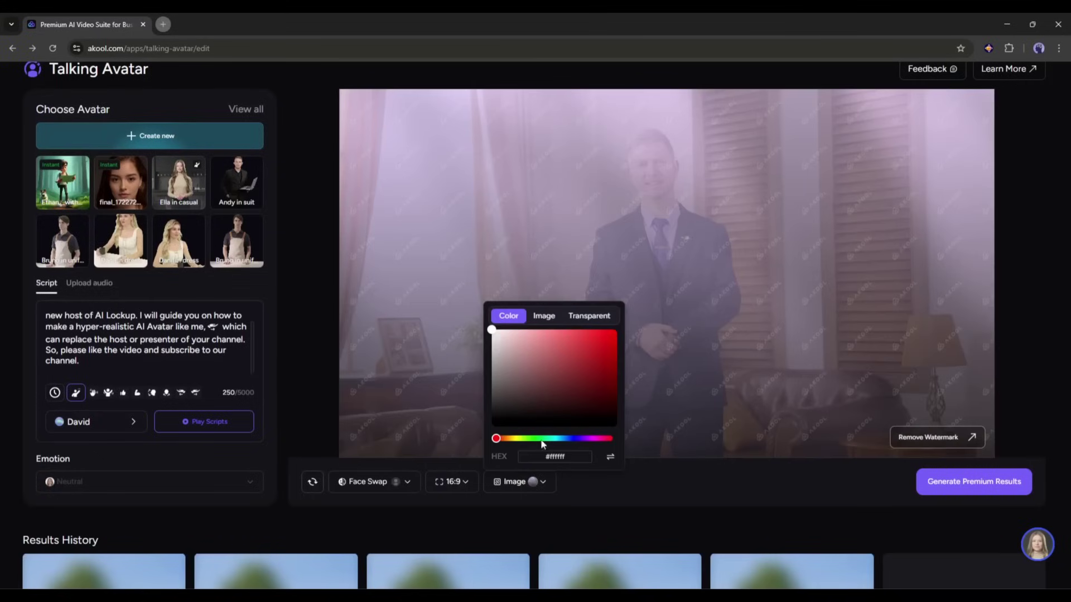
left_click(574, 466)
Step: Generate the premium avatar video at 1080P resolution
left_click(971, 494)
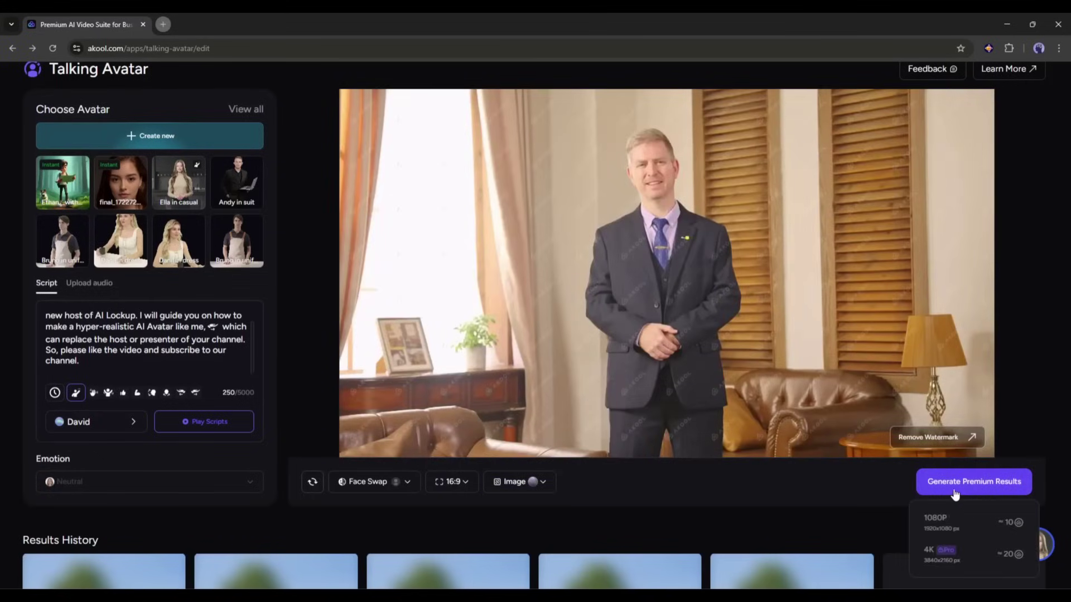
left_click(966, 529)
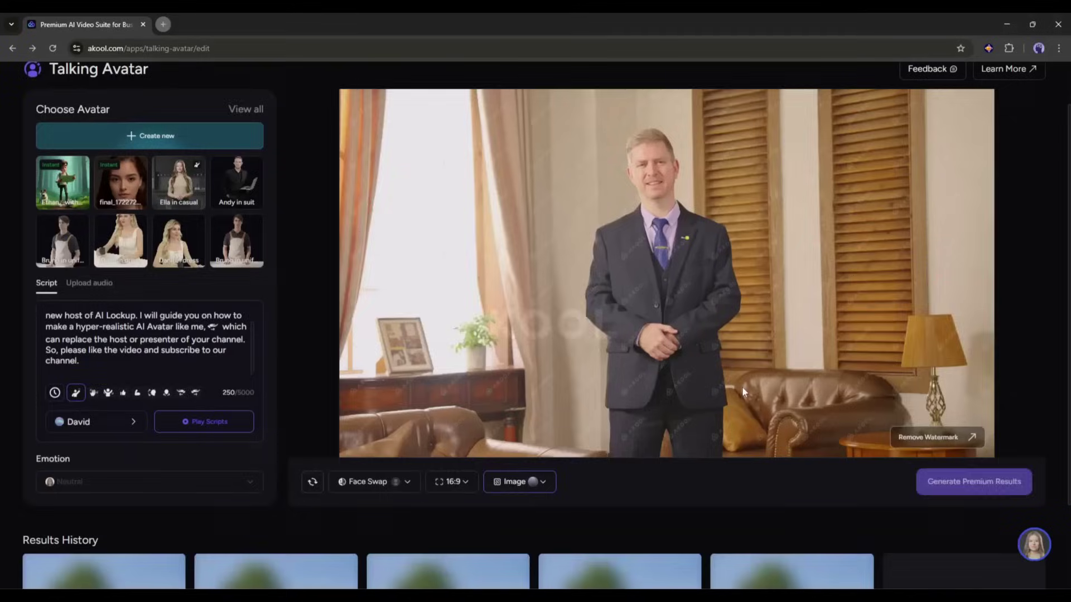
scroll(174, 462, "down", 2)
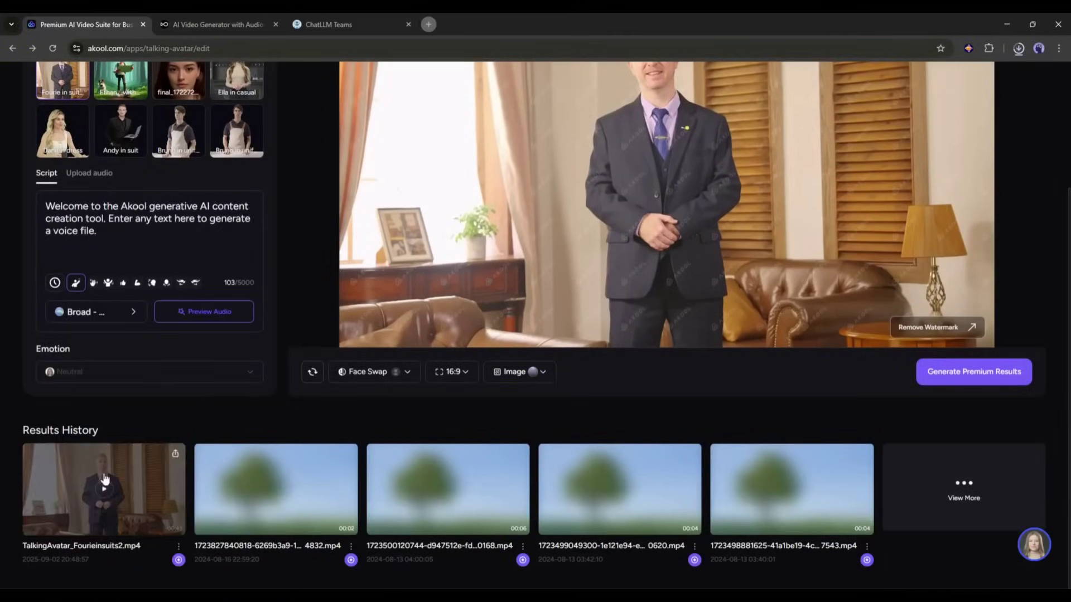
Step: Play the newest talking avatar video from Results History, and return to the editor
left_click(104, 478)
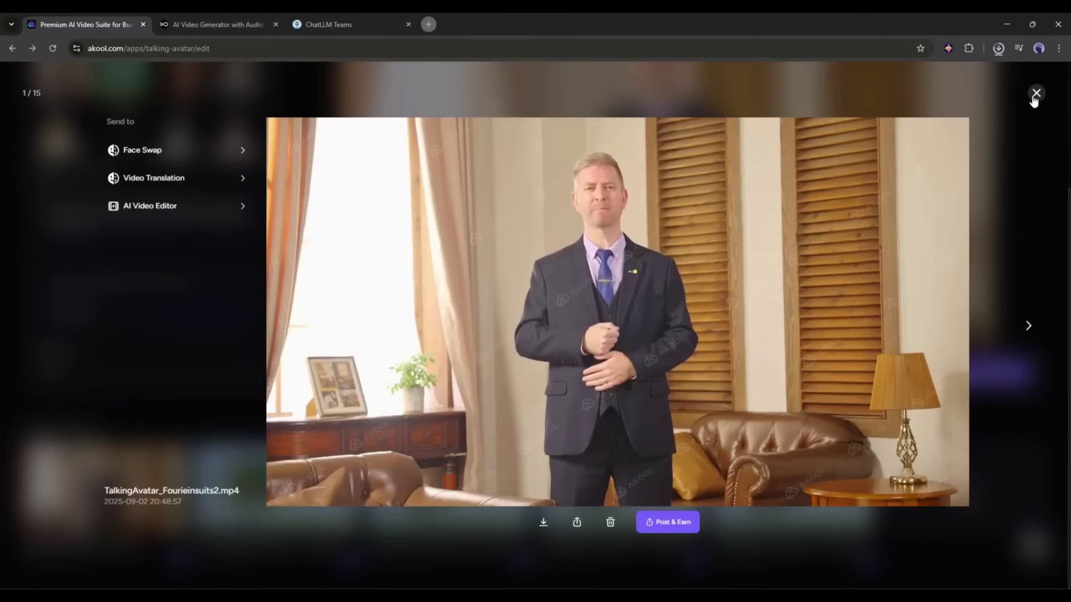
left_click(1035, 93)
scroll(562, 442, "up", 3)
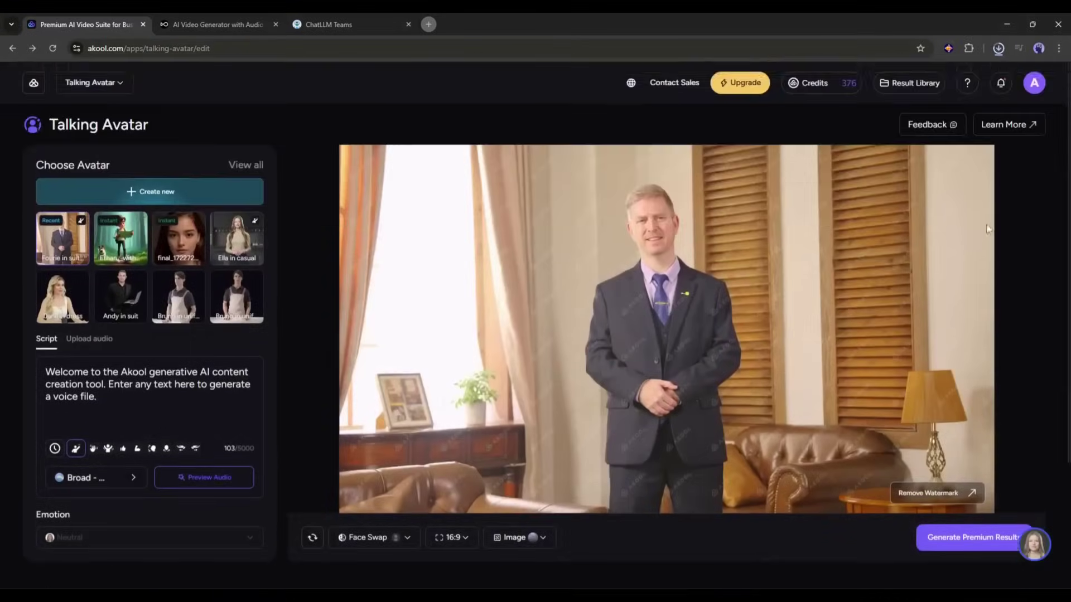
scroll(562, 443, "down", 1)
scroll(750, 494, "up", 1)
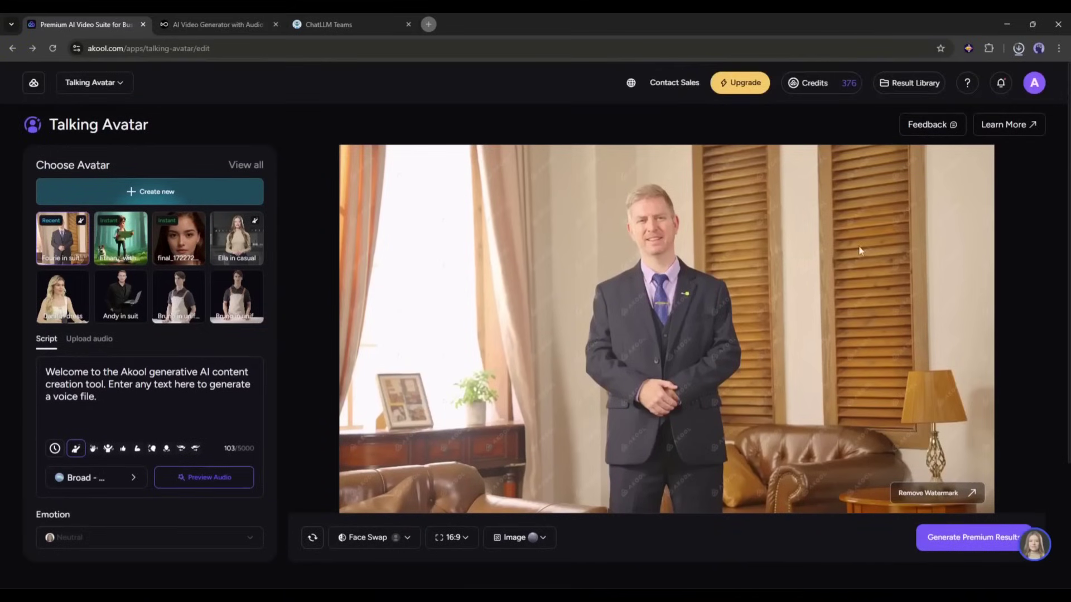
Step: Start creating a Studio Avatar, review the Silent State and Speaking State footage instructions, and continue to the upload stage
left_click(145, 193)
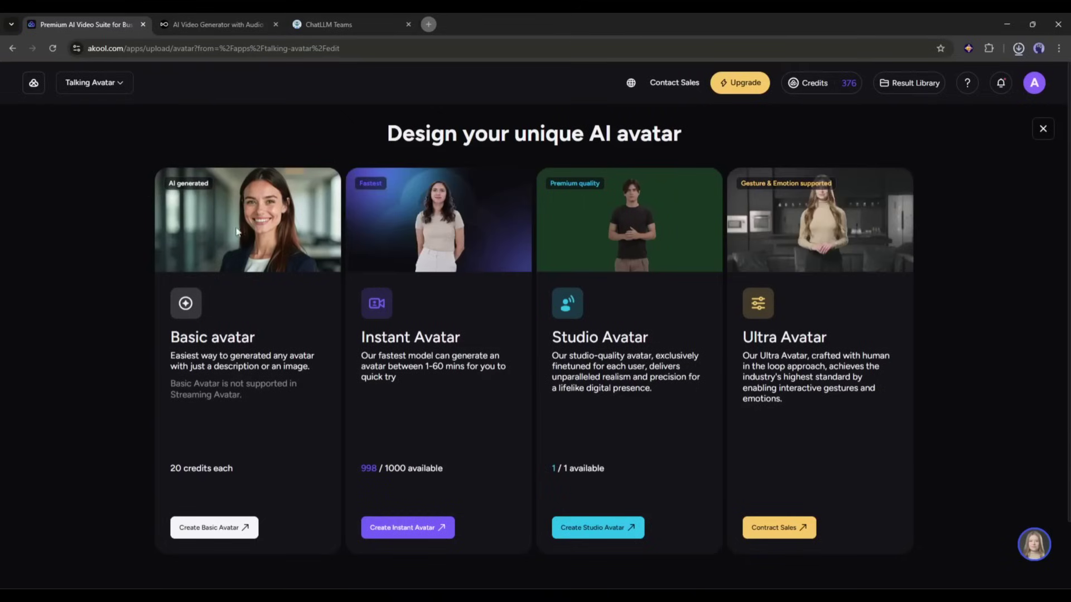
left_click(597, 527)
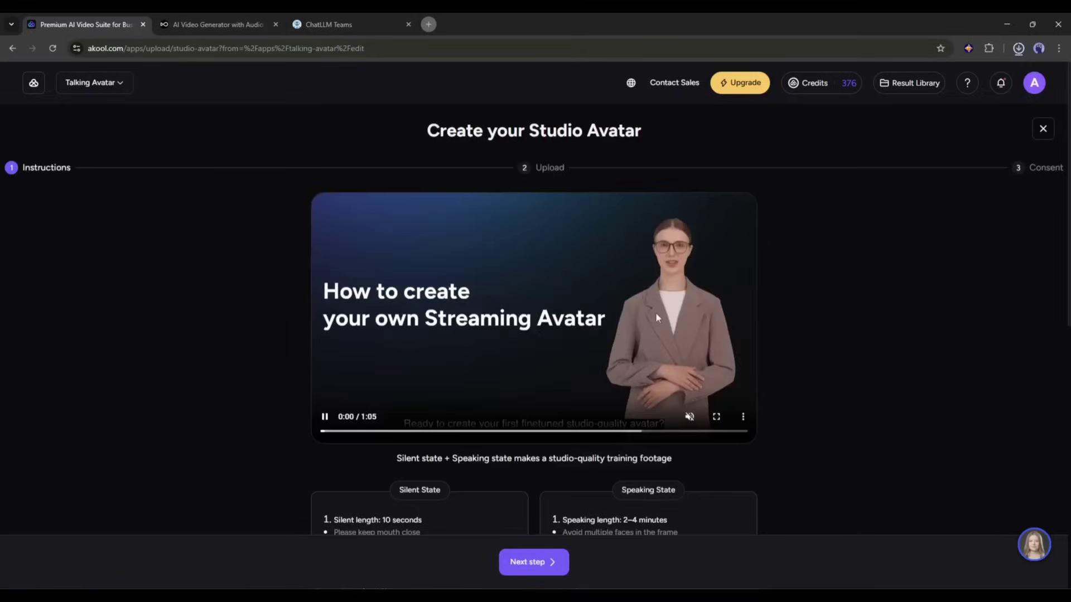
scroll(415, 256, "down", 2)
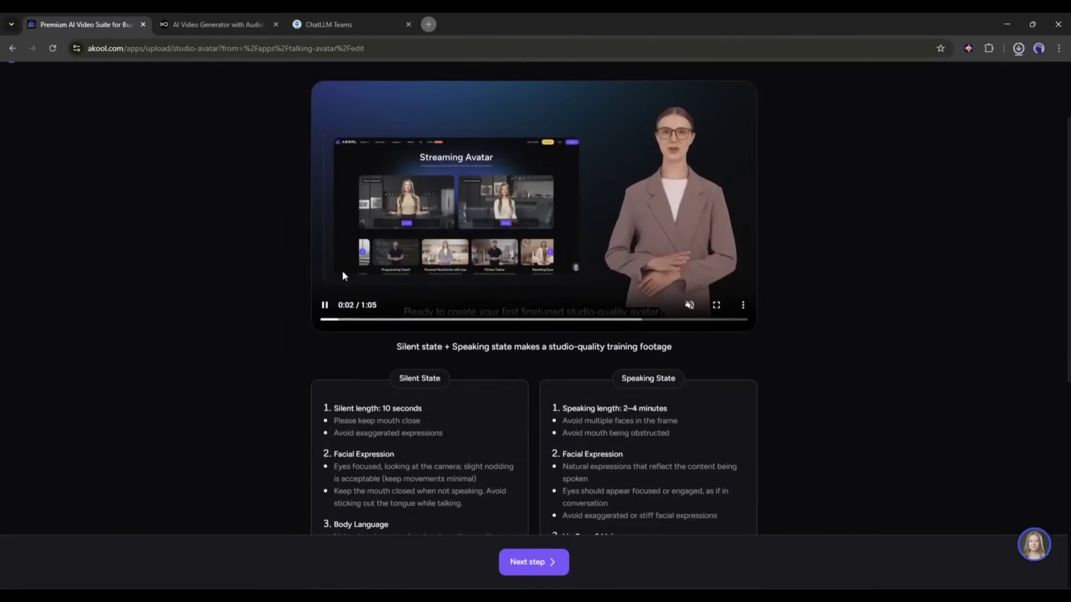
scroll(342, 270, "down", 2)
scroll(393, 344, "up", 3)
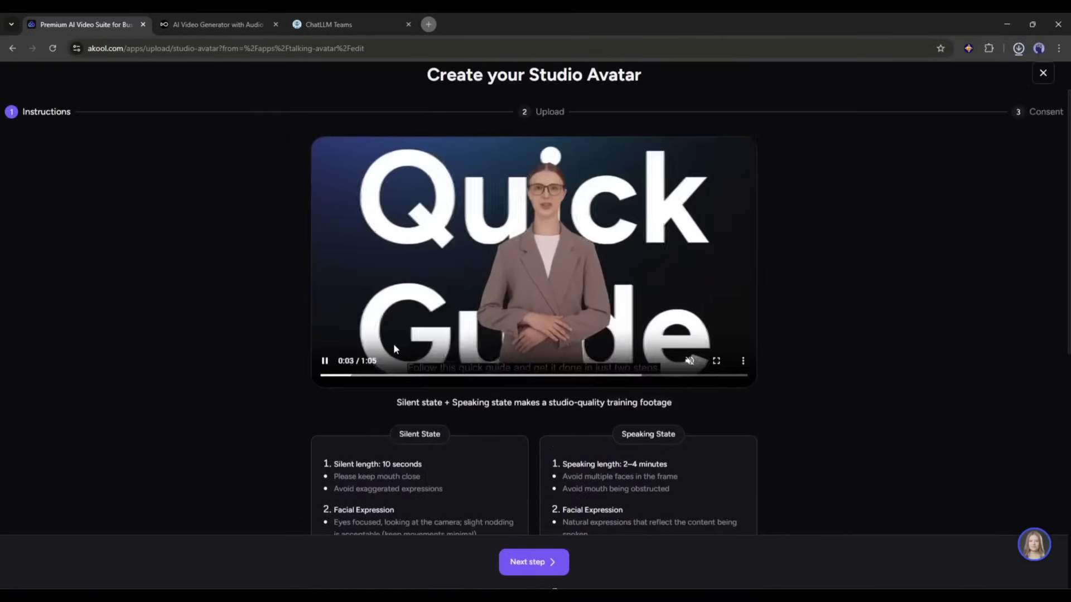
scroll(395, 357, "down", 2)
scroll(396, 361, "down", 2)
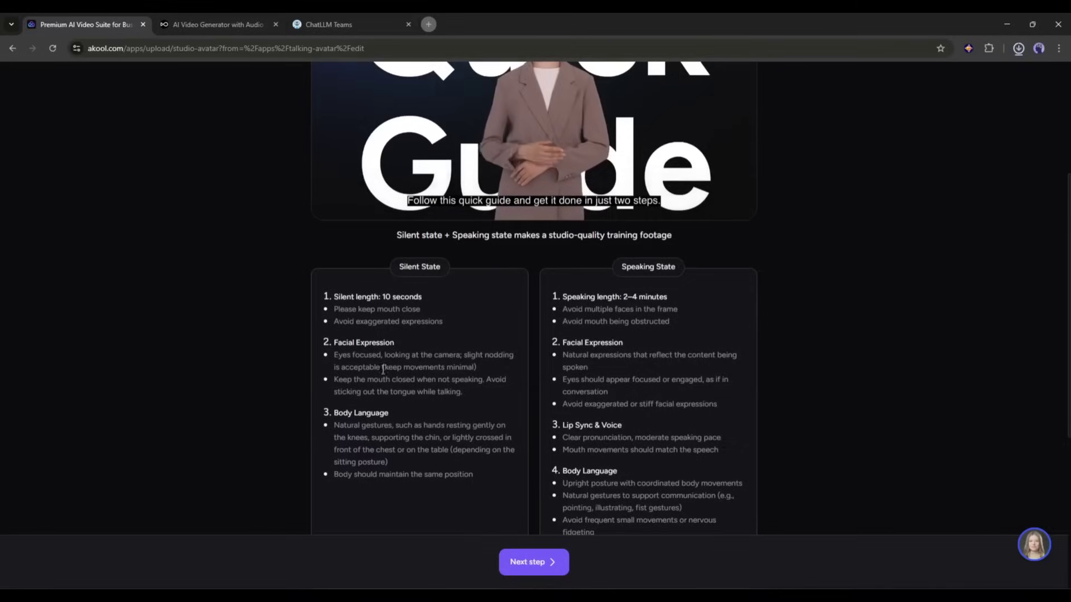
scroll(527, 473, "down", 2)
left_click(542, 563)
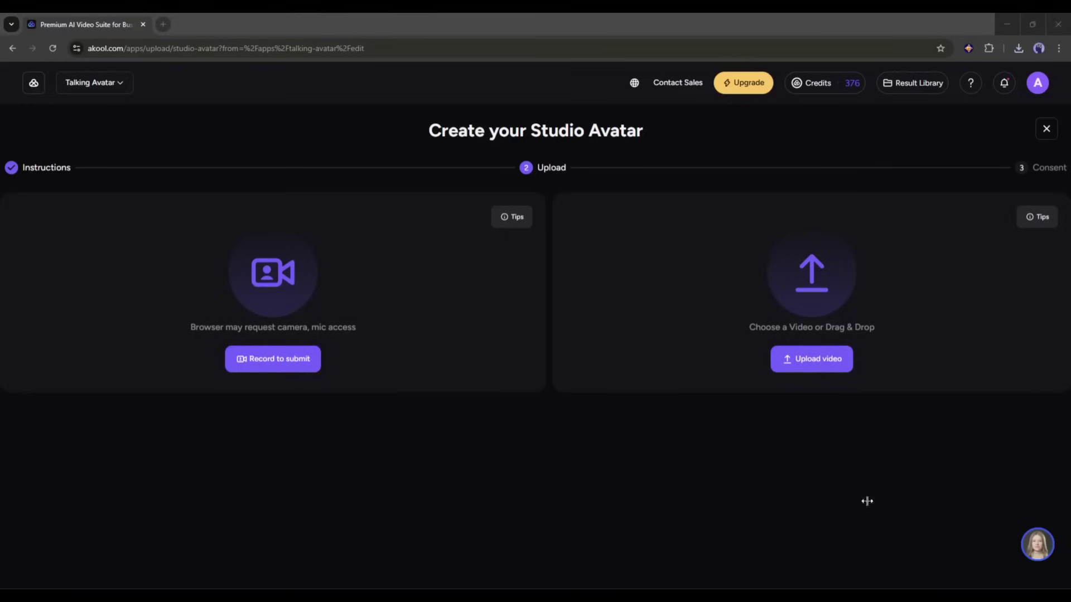
Step: Upload the training video of the young man in a dark hoodie, and submit it for the Studio Avatar
left_click(644, 415)
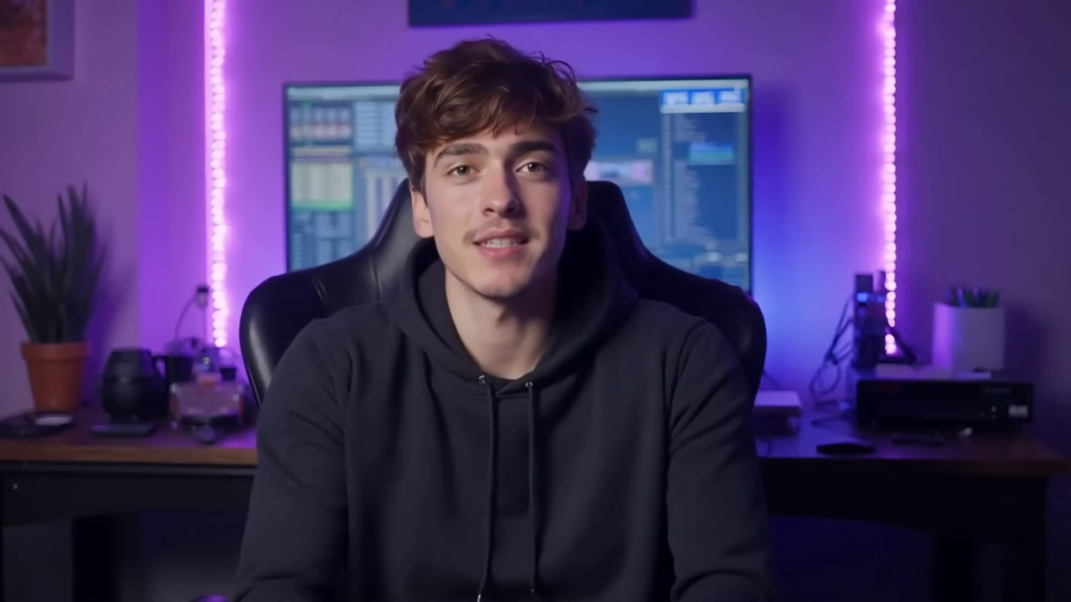
left_click(819, 369)
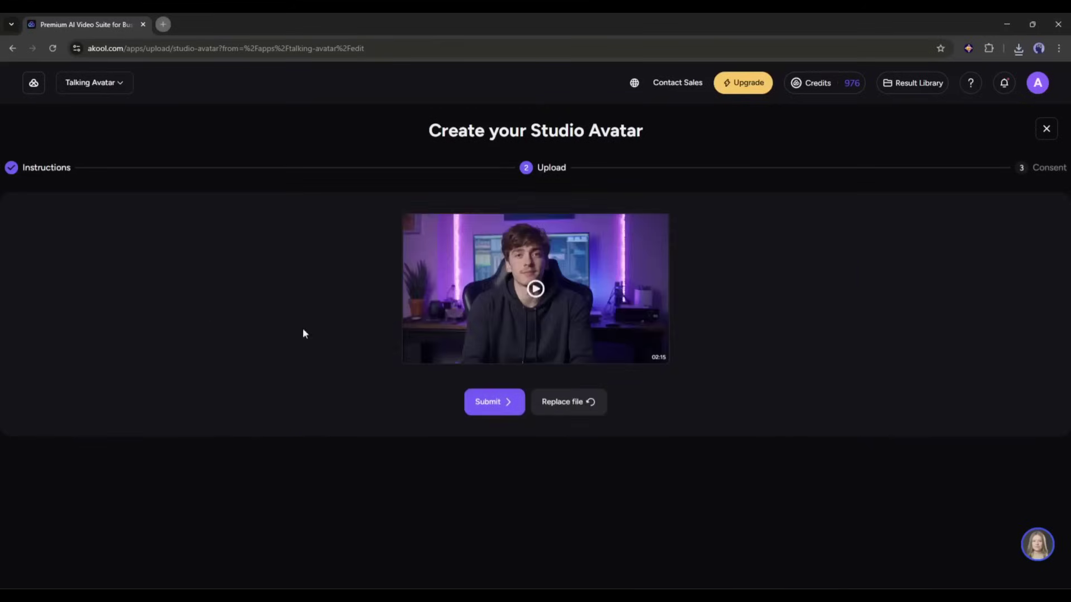
left_click(510, 406)
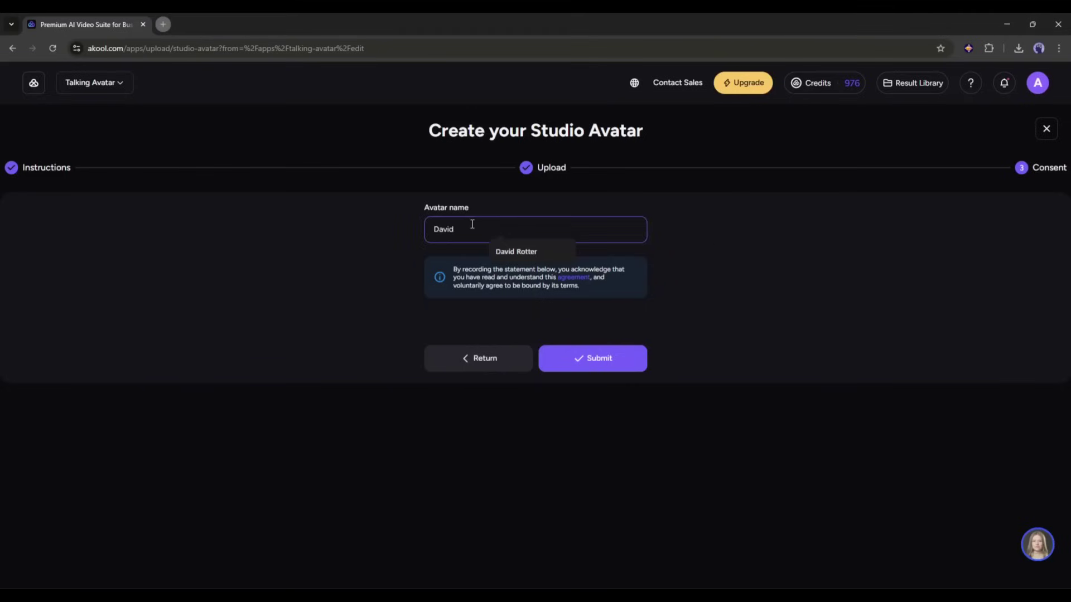
Step: Submit the named Studio Avatar for creation, and select the Instant avatar of the young man in a dark hoodie as presenter
left_click(596, 360)
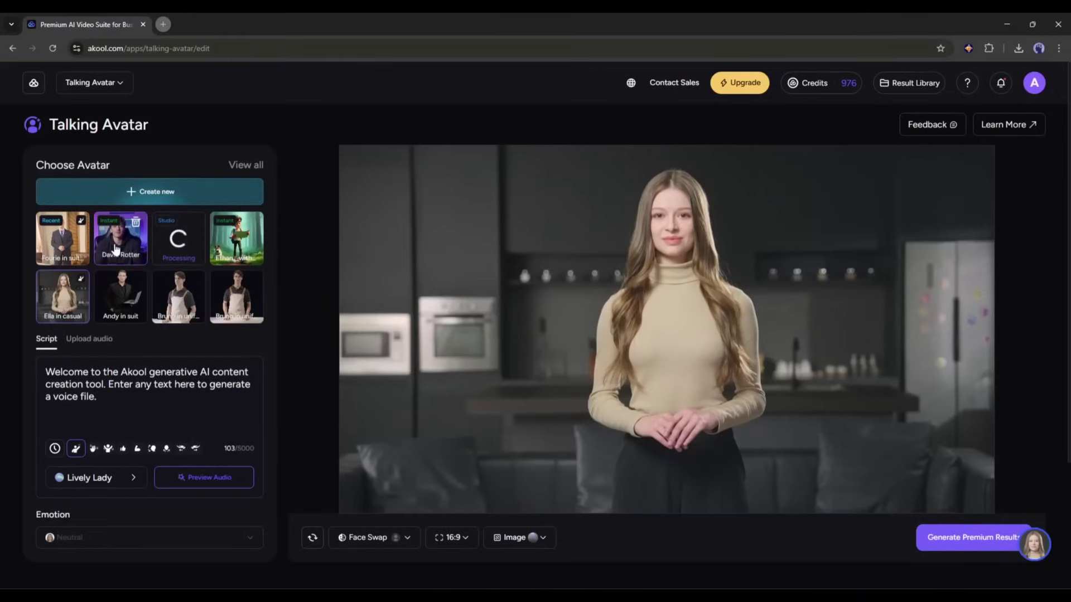
left_click(115, 250)
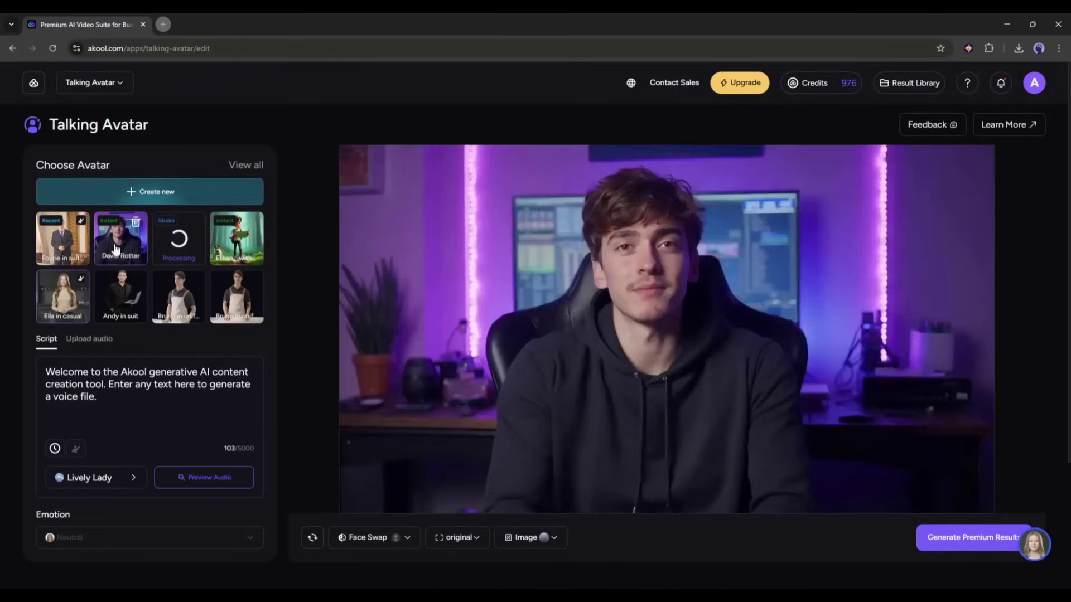
Step: Replace the script with the AI Lockup host's welcome and subscribe message, and apply the recent Confident English narrative voice
key("ctrl+a")
type("Hi, welcome to our channel. Myself David, the new host of AI Lockup. I will guide you on how to make a hyper-realistic AI Avatar like me, which can replace the host or presenter of your channel. So, please like the video and subscribe to our channel!")
scroll(98, 420, "up", 3)
left_click(123, 479)
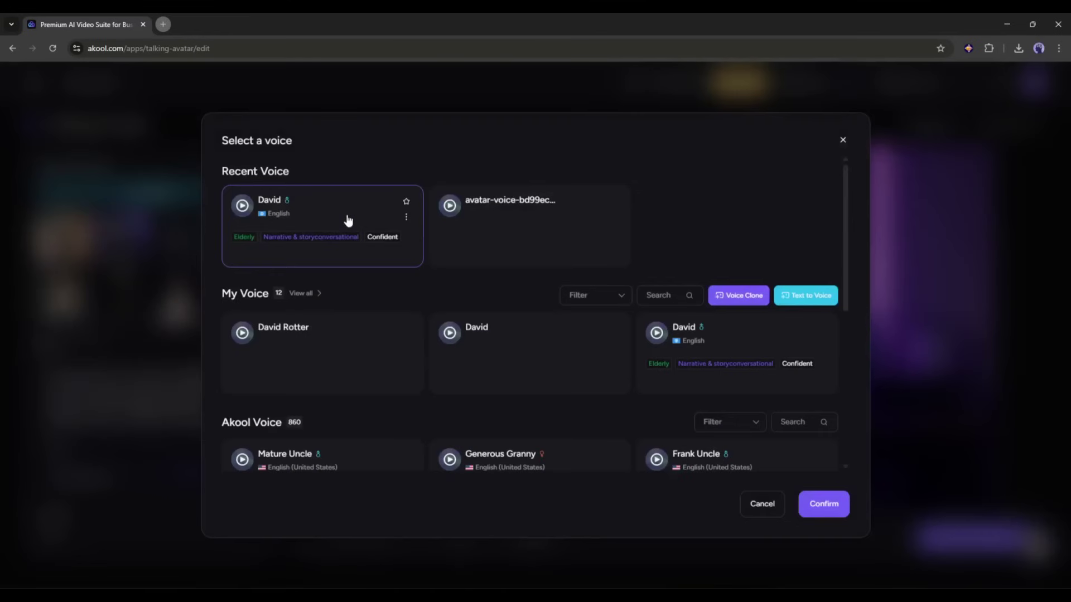
left_click(821, 504)
Step: Generate the premium video of the hoodie avatar, play it from Results History, and close the player
scroll(144, 400, "down", 2)
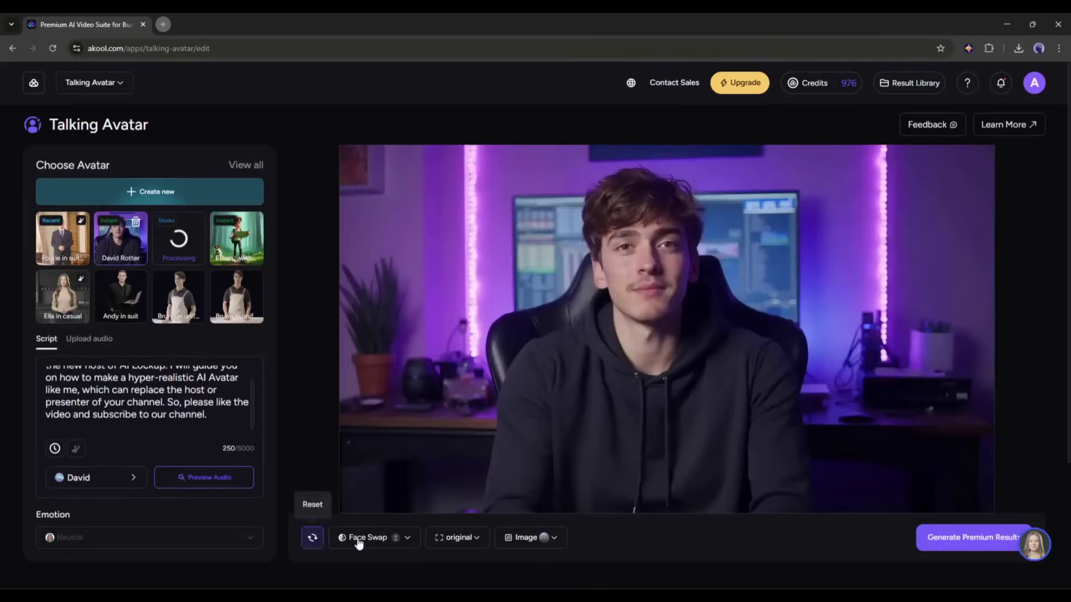
left_click(970, 537)
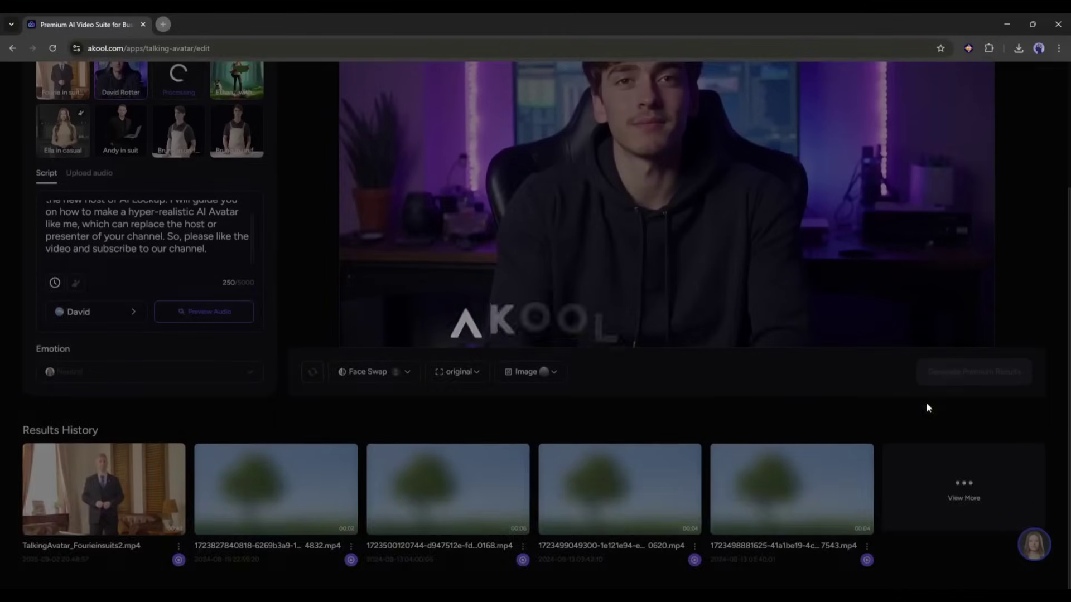
scroll(578, 385, "up", 2)
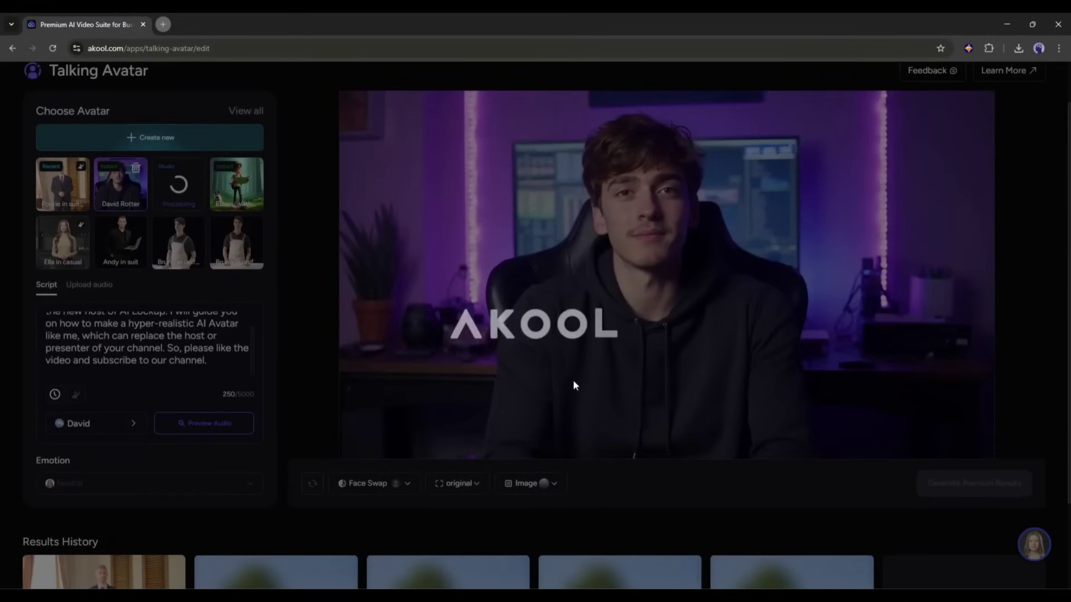
scroll(111, 442, "down", 2)
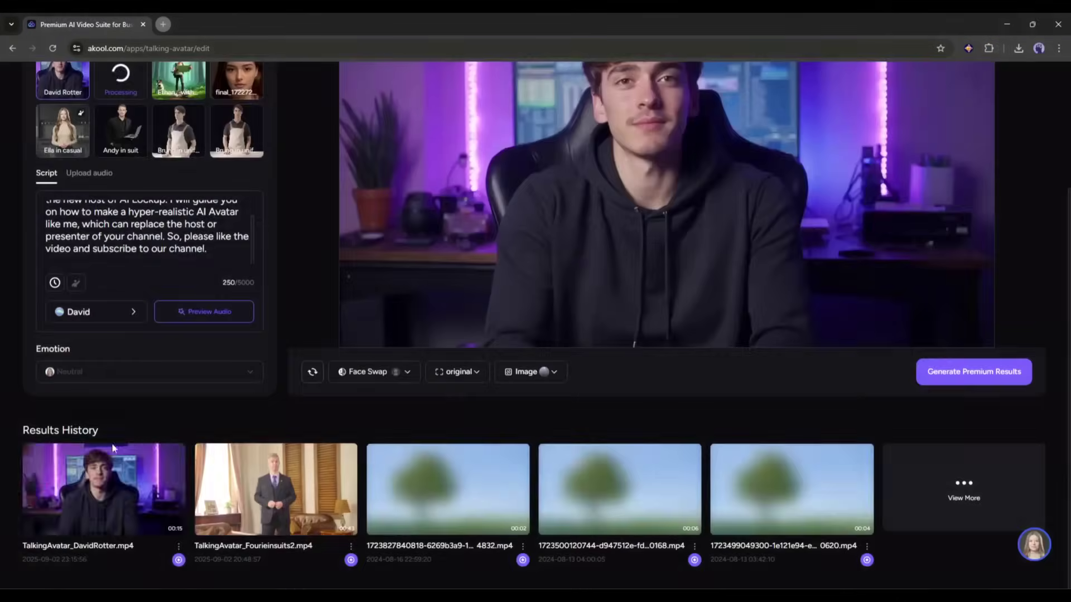
left_click(136, 476)
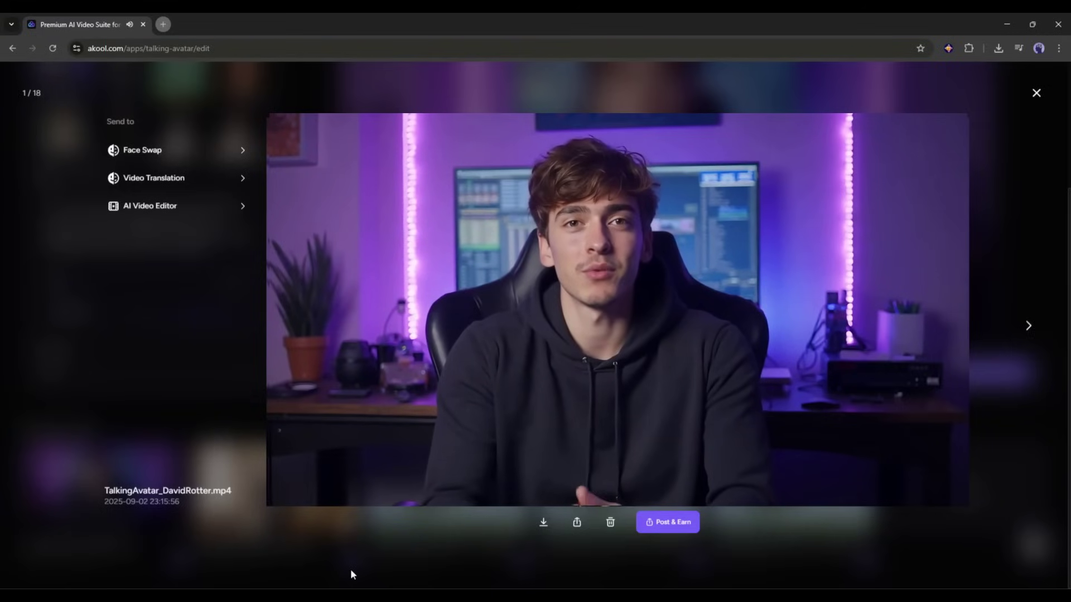
left_click(1035, 93)
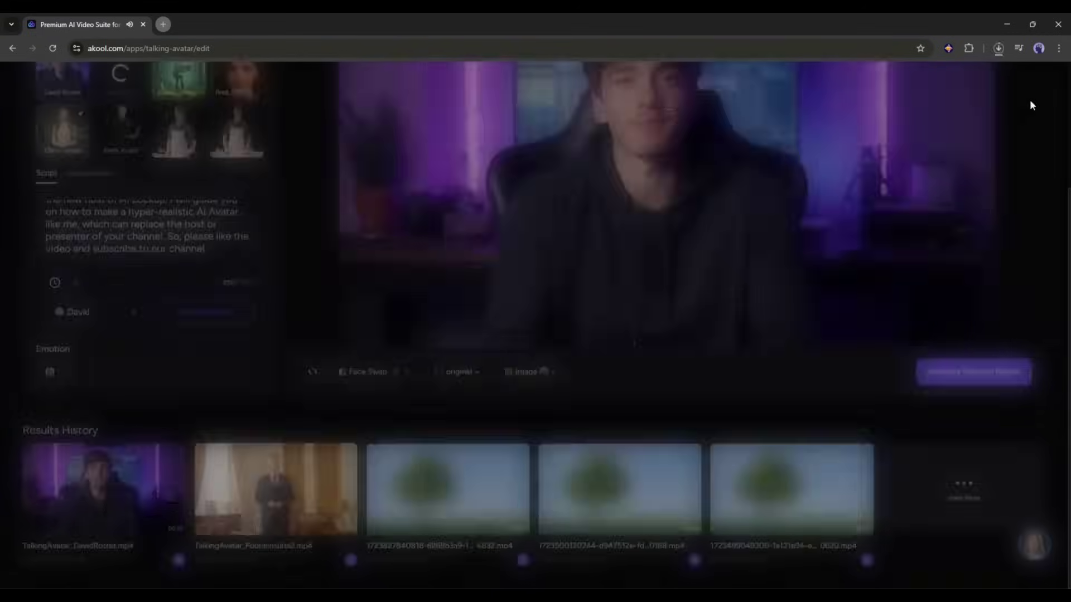
scroll(645, 262, "up", 3)
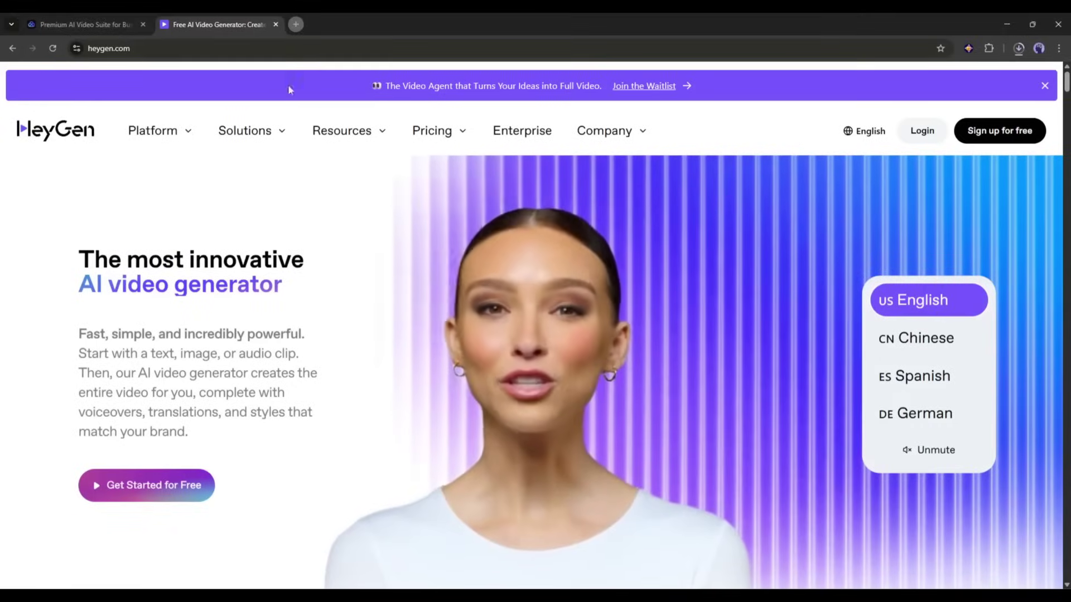
Step: Review the avatar features on HeyGen's homepage, and enter the HeyGen app through the free sign-up
scroll(314, 329, "down", 4)
scroll(314, 329, "down", 13)
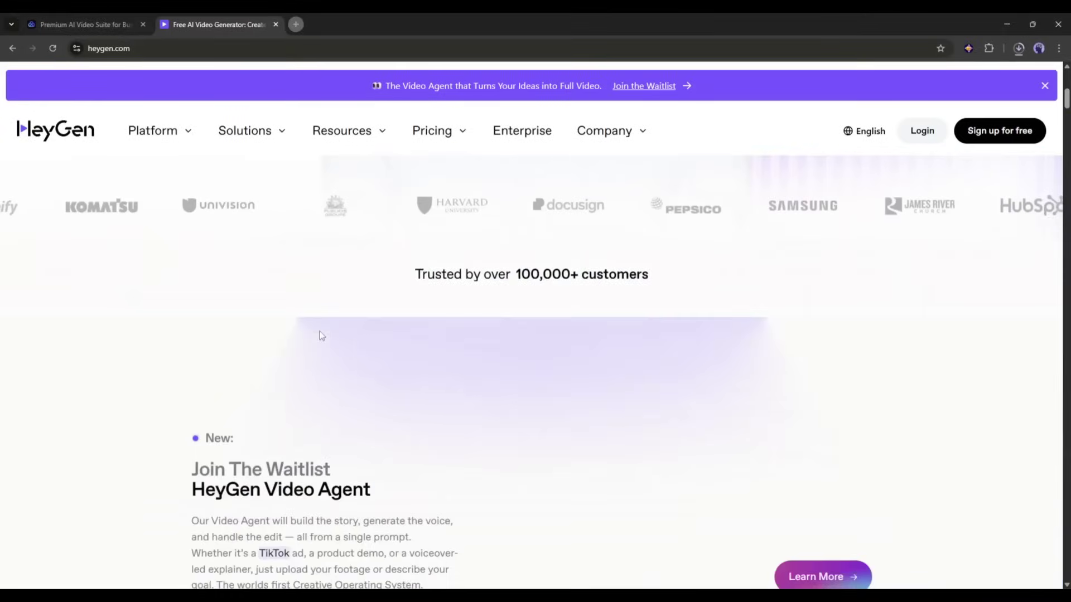
scroll(324, 337, "down", 10)
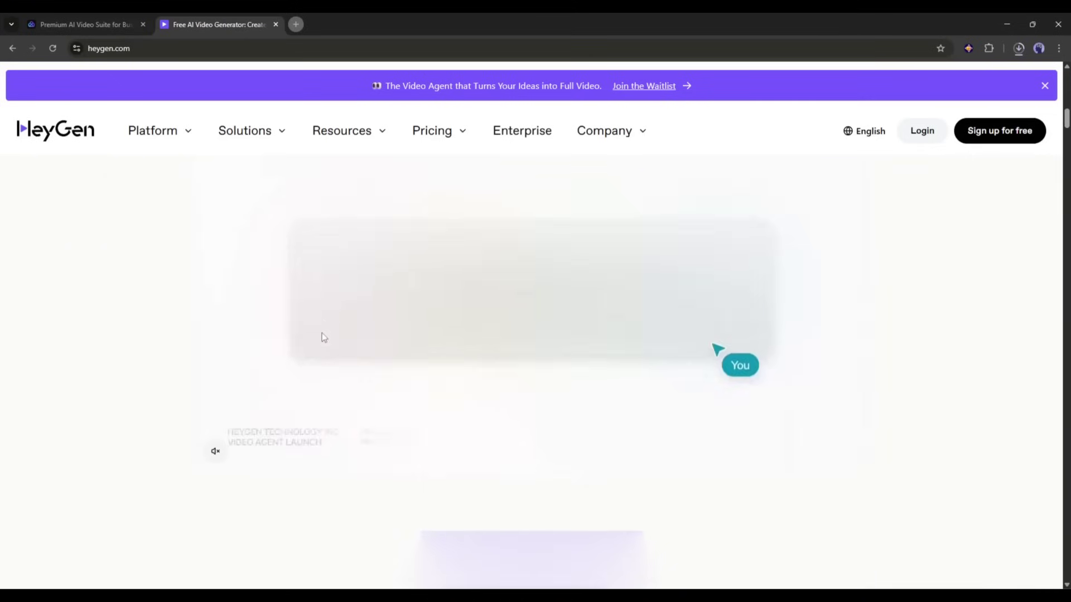
scroll(324, 336, "down", 12)
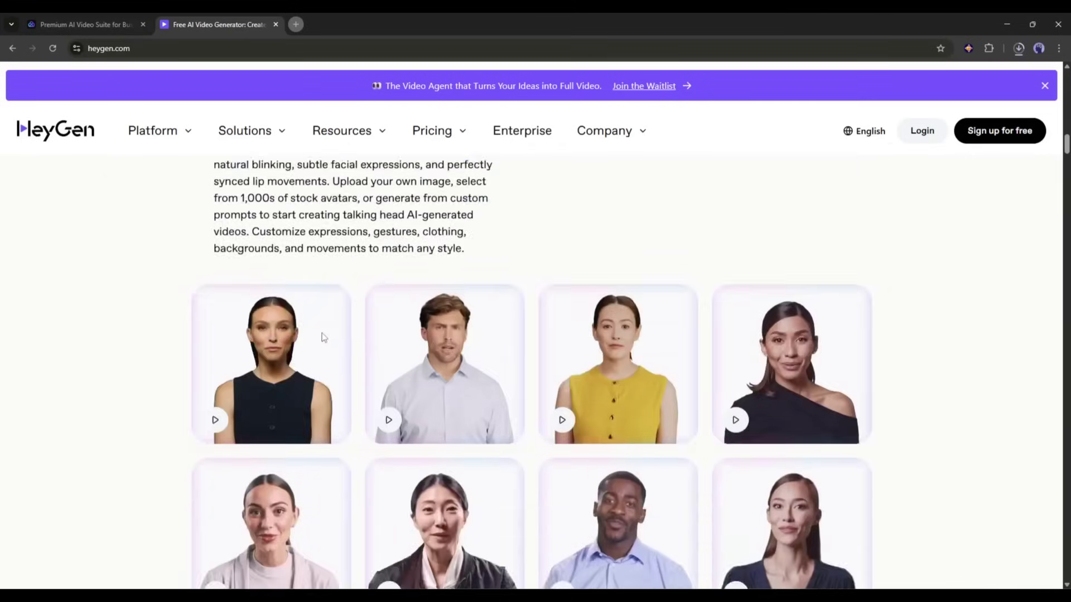
scroll(324, 337, "down", 12)
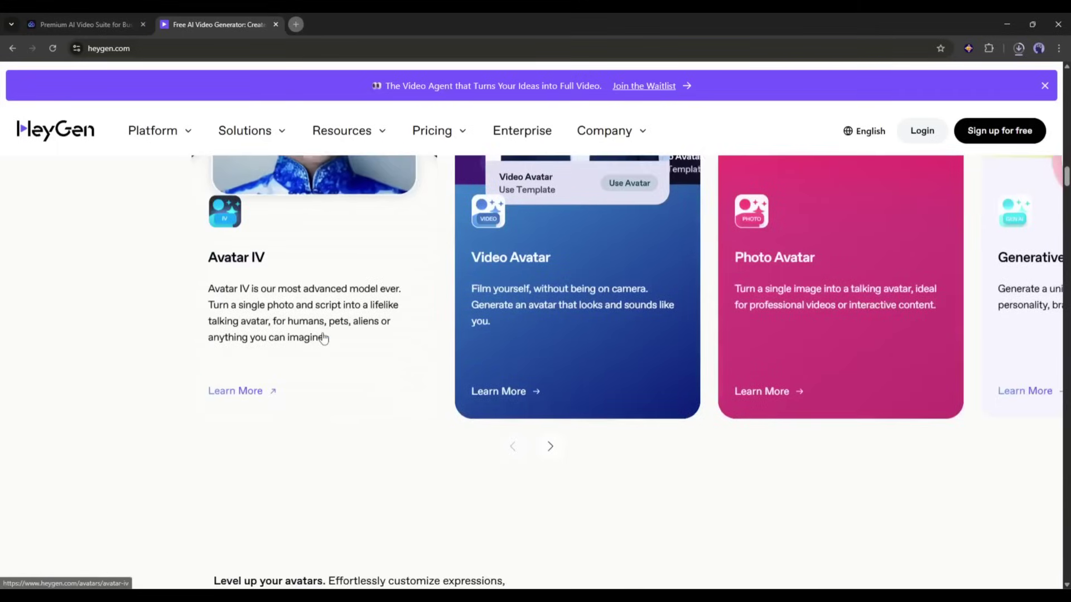
scroll(323, 337, "down", 3)
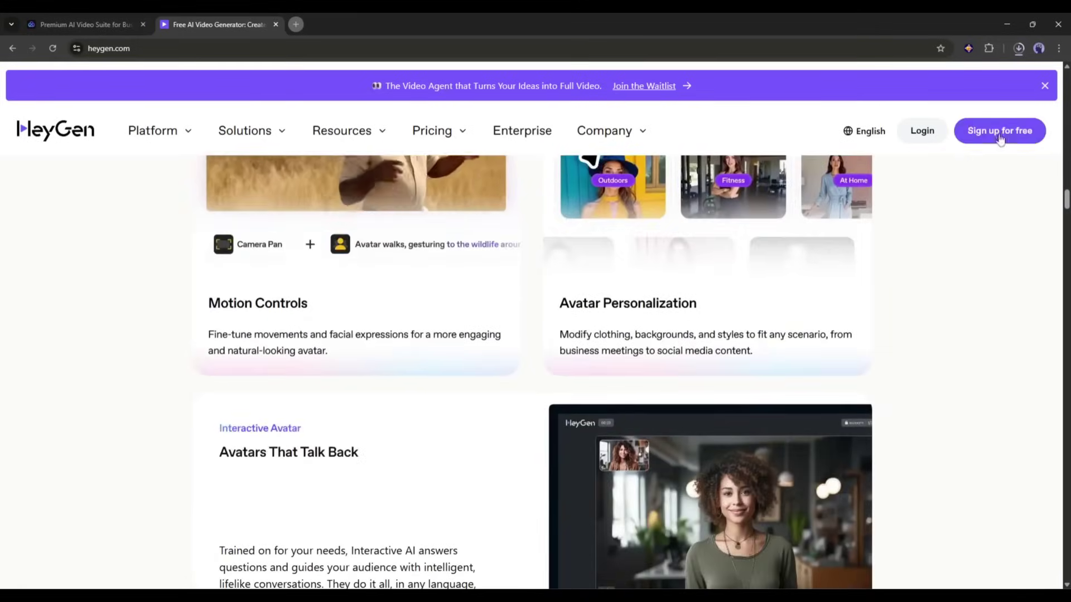
left_click(1016, 130)
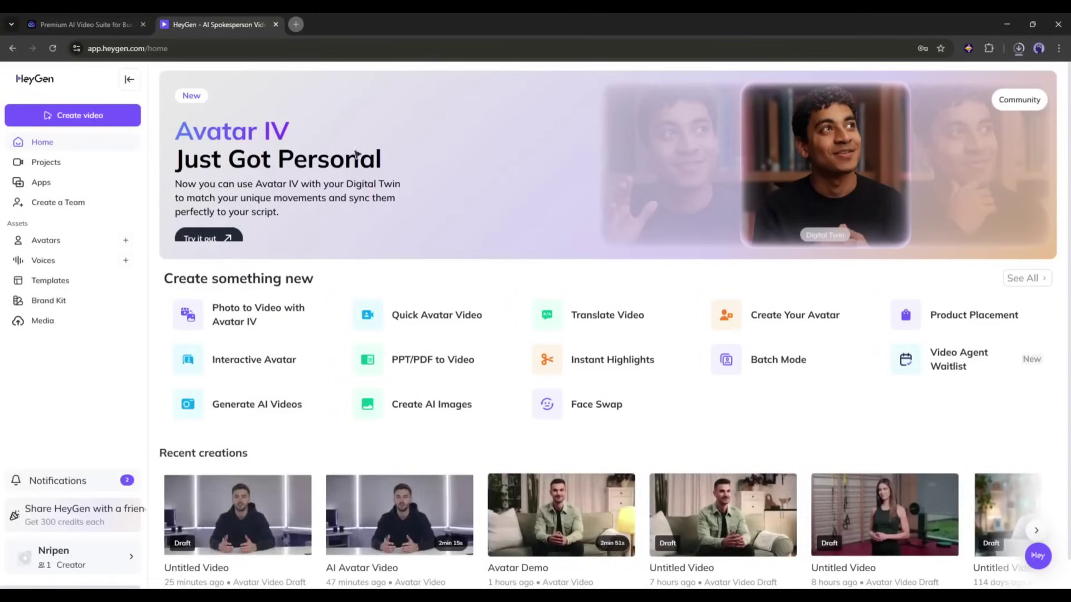
Step: Review the creation options on HeyGen's home page, and open the avatar library
scroll(294, 382, "down", 1)
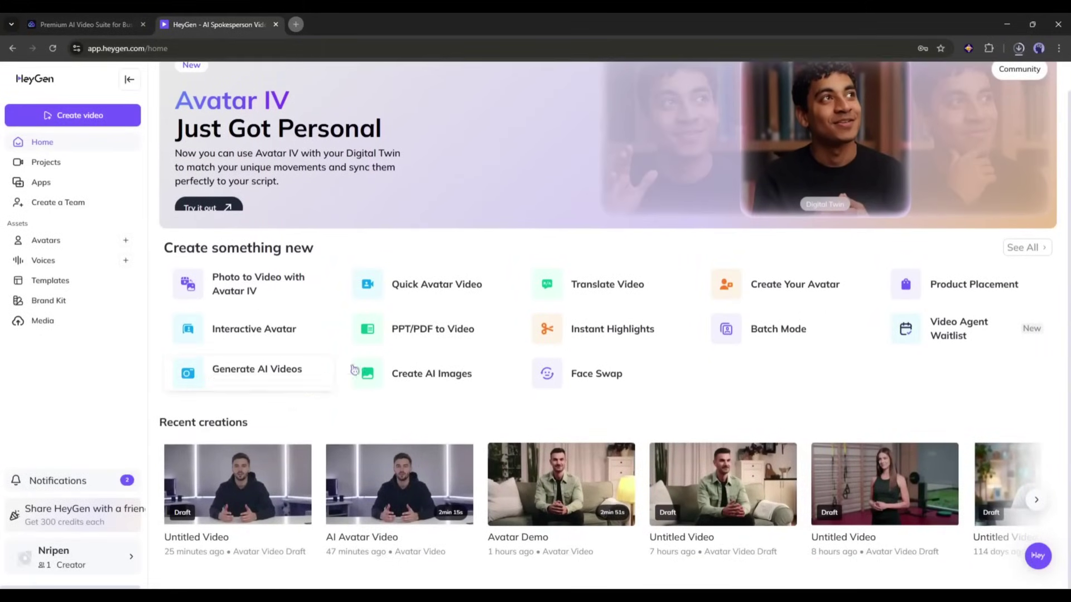
scroll(353, 369, "up", 1)
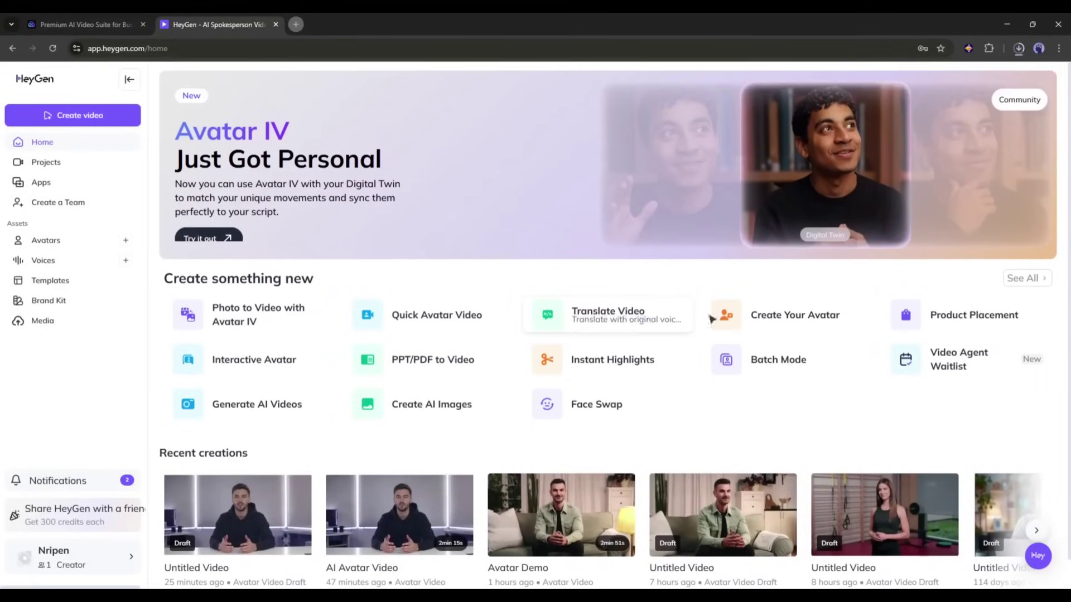
scroll(387, 446, "down", 1)
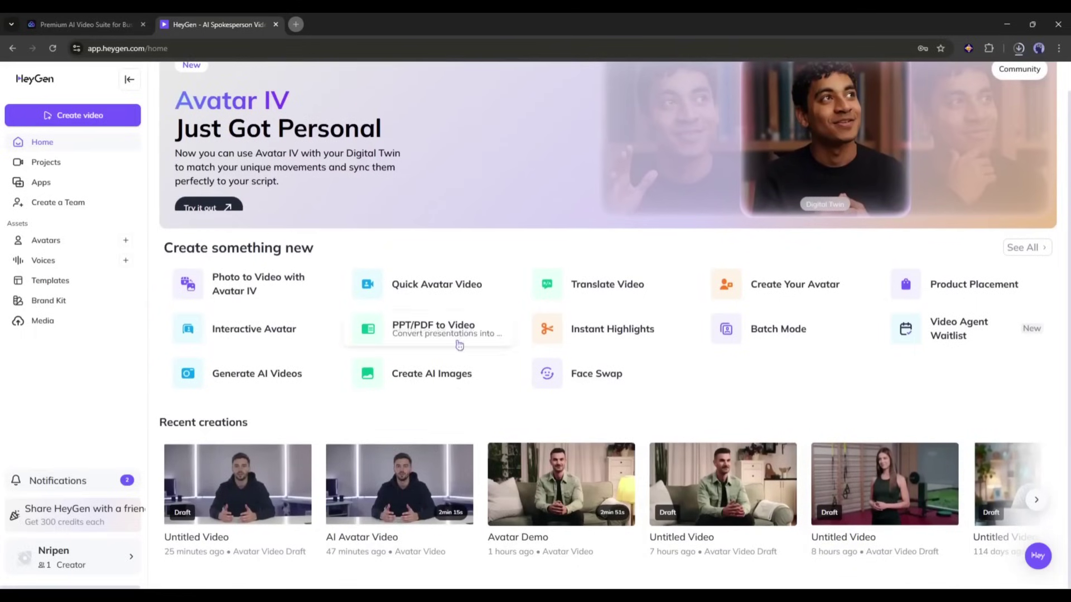
scroll(506, 351, "up", 1)
left_click(49, 240)
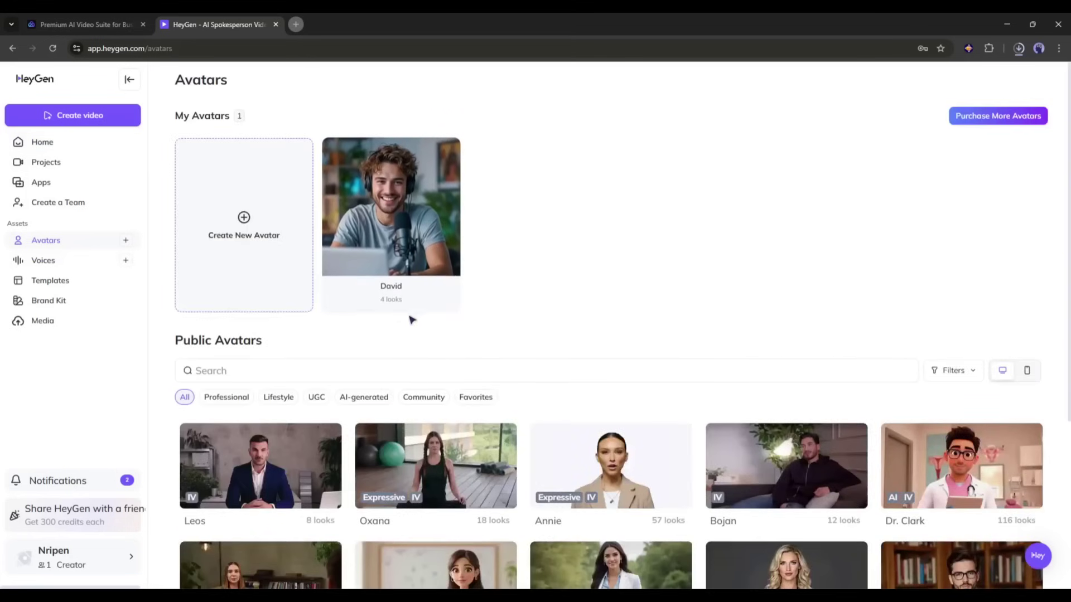
Step: Browse the full collection of HeyGen's public avatars
left_click(468, 362)
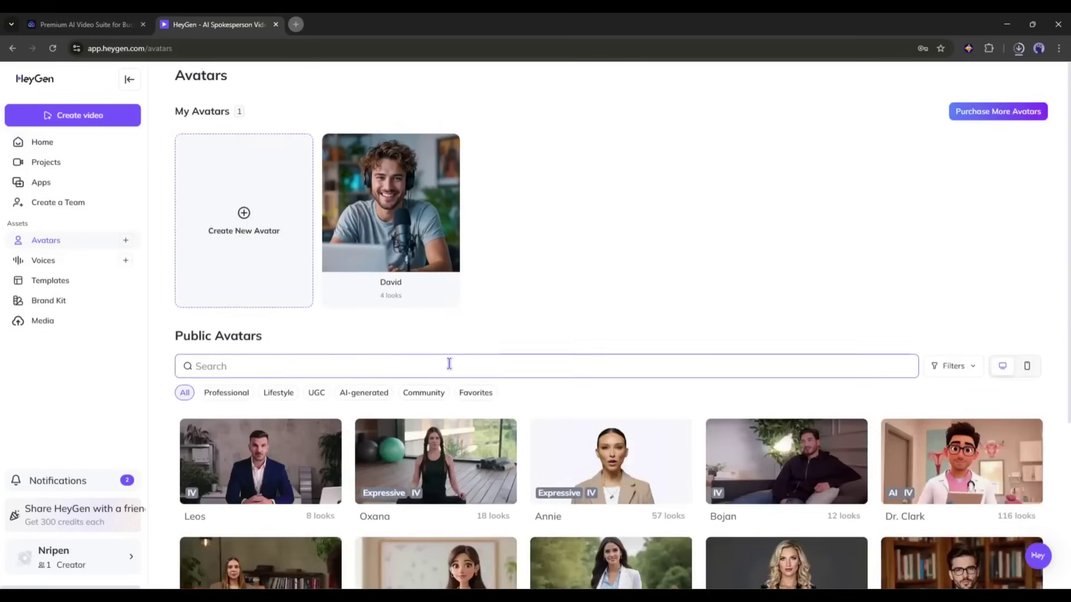
scroll(449, 363, "down", 4)
scroll(447, 370, "down", 8)
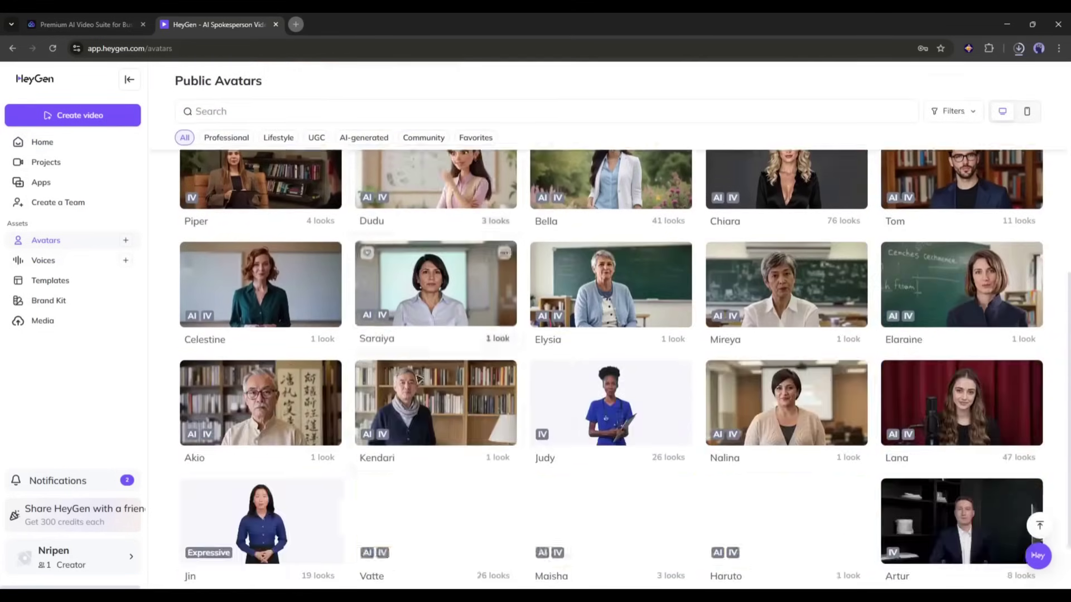
scroll(505, 434, "down", 10)
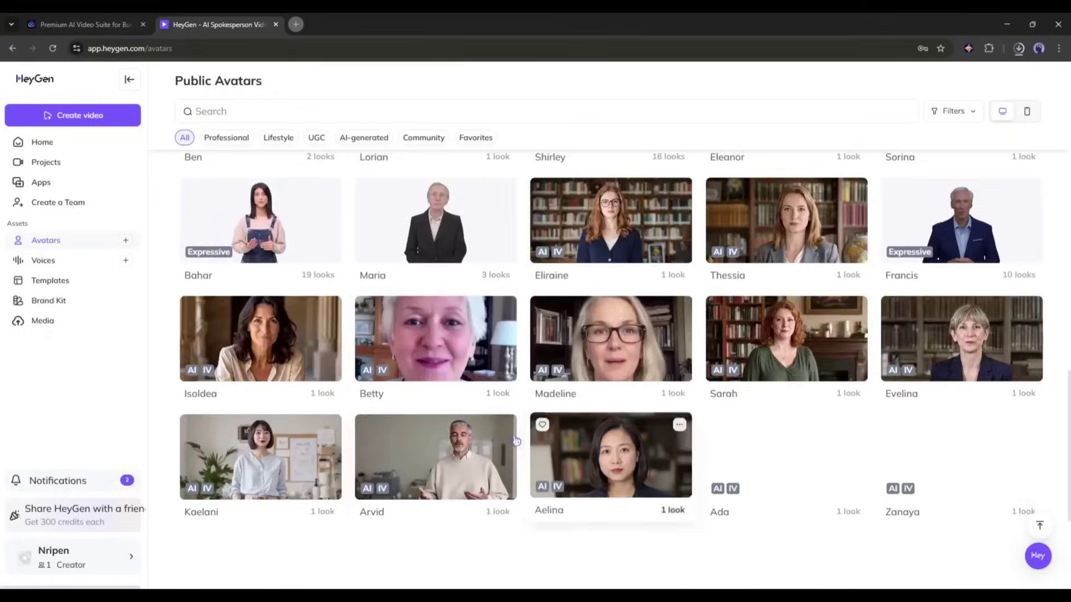
scroll(640, 465, "up", 15)
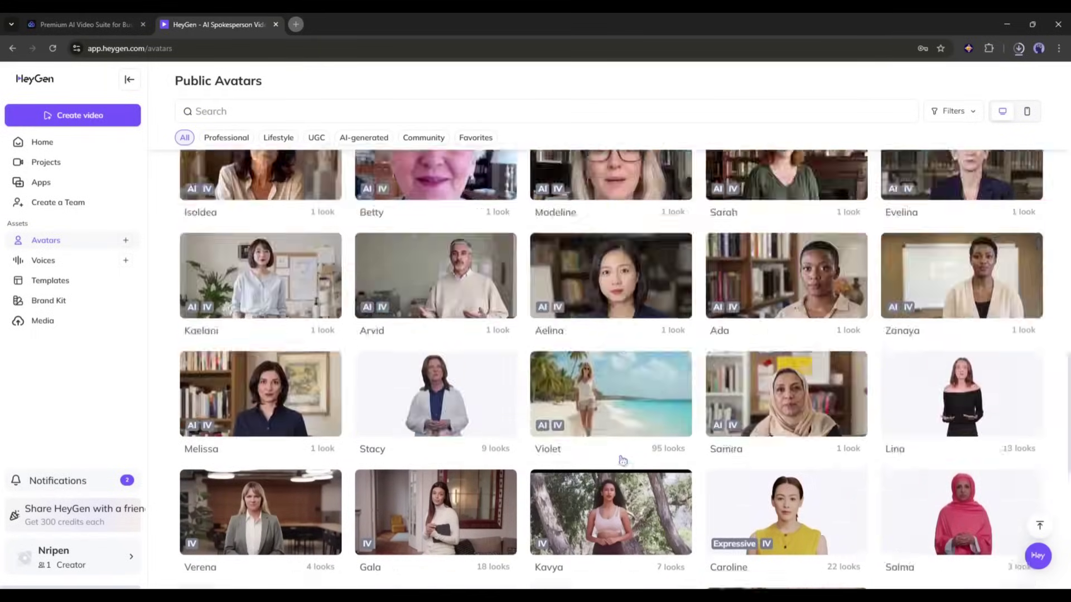
scroll(603, 448, "up", 3)
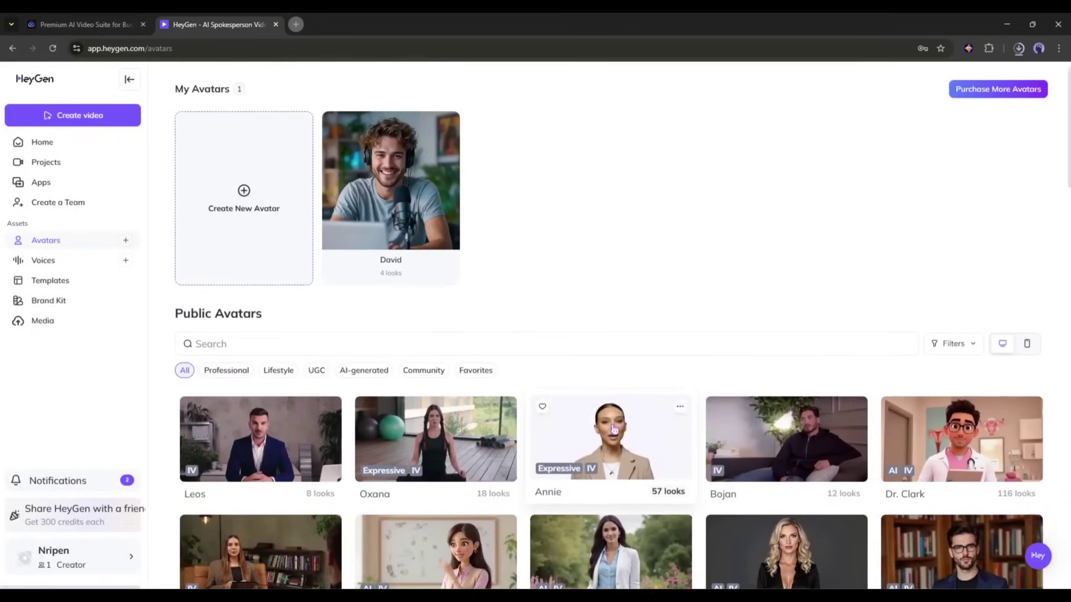
Step: Filter the public avatars to Lifestyle, and start a new video with Teodor sitting on the sofa
left_click(277, 396)
scroll(265, 342, "down", 2)
scroll(265, 342, "down", 1)
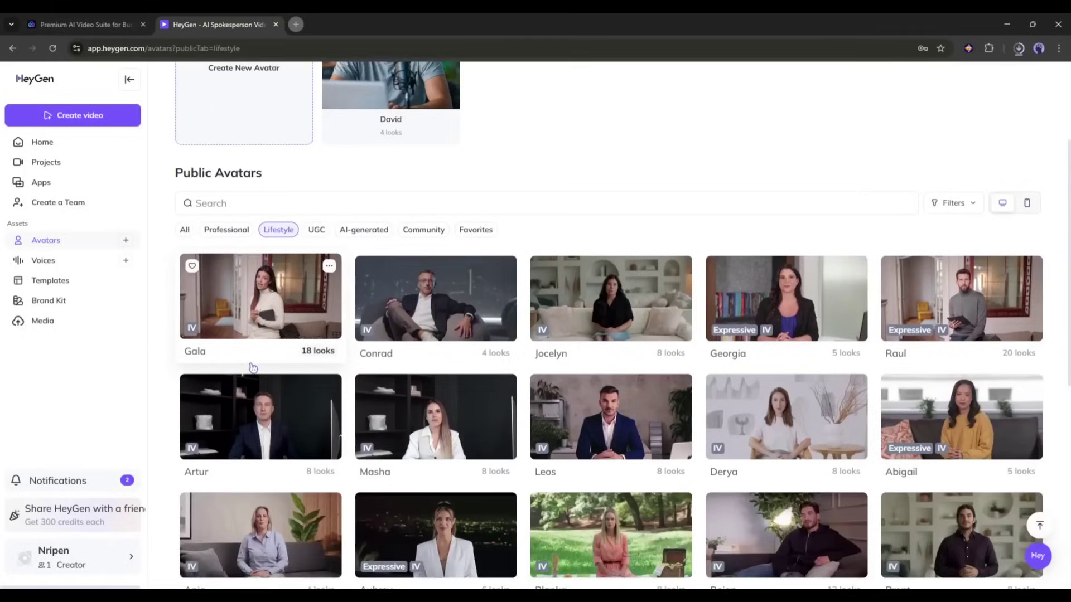
scroll(257, 371, "down", 6)
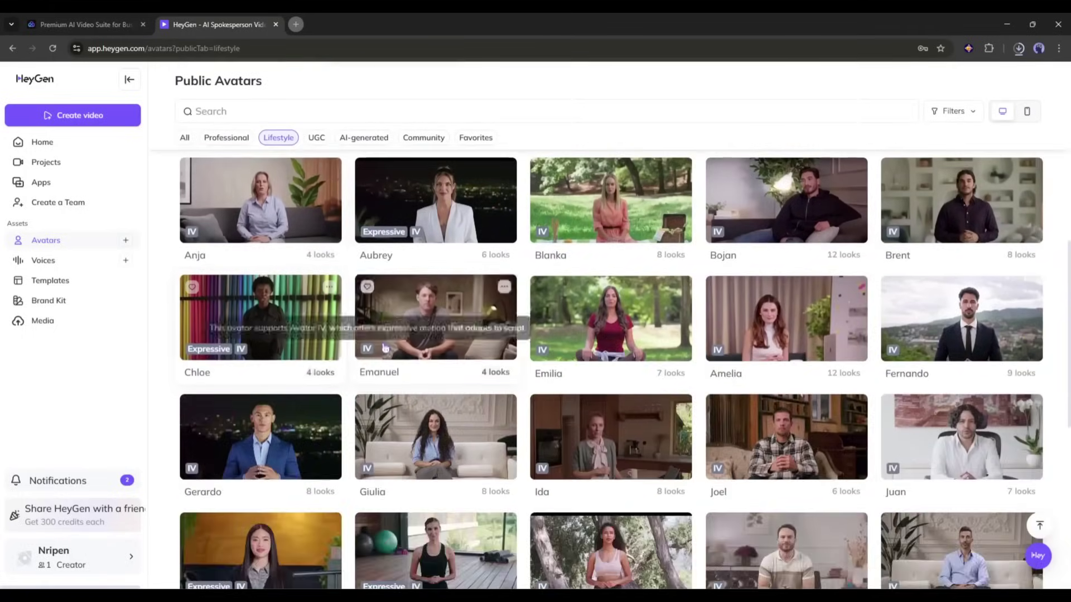
scroll(623, 343, "down", 10)
left_click(629, 336)
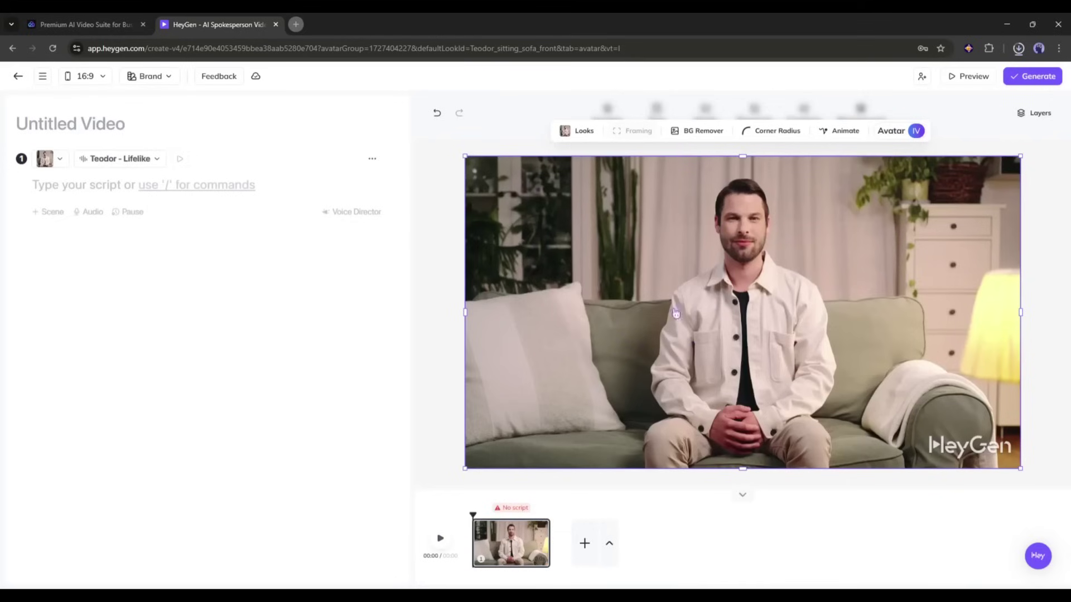
Step: Try alternative looks for the avatar, including Teodor Sofa Side, and restore the seated front-facing sofa look
left_click(580, 132)
scroll(494, 235, "right", 3)
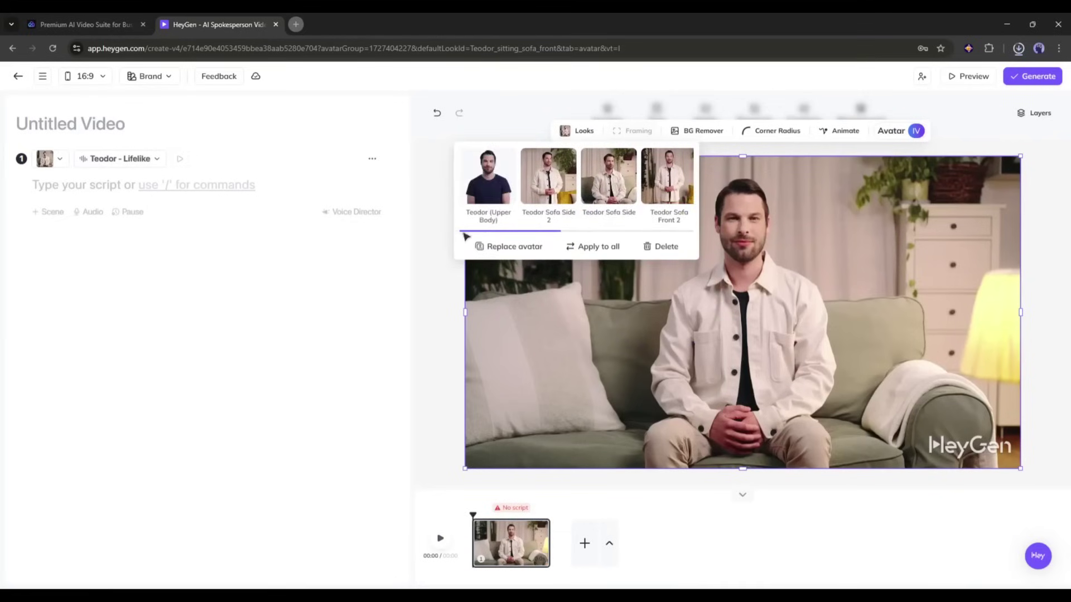
left_click_drag(507, 234, 478, 244)
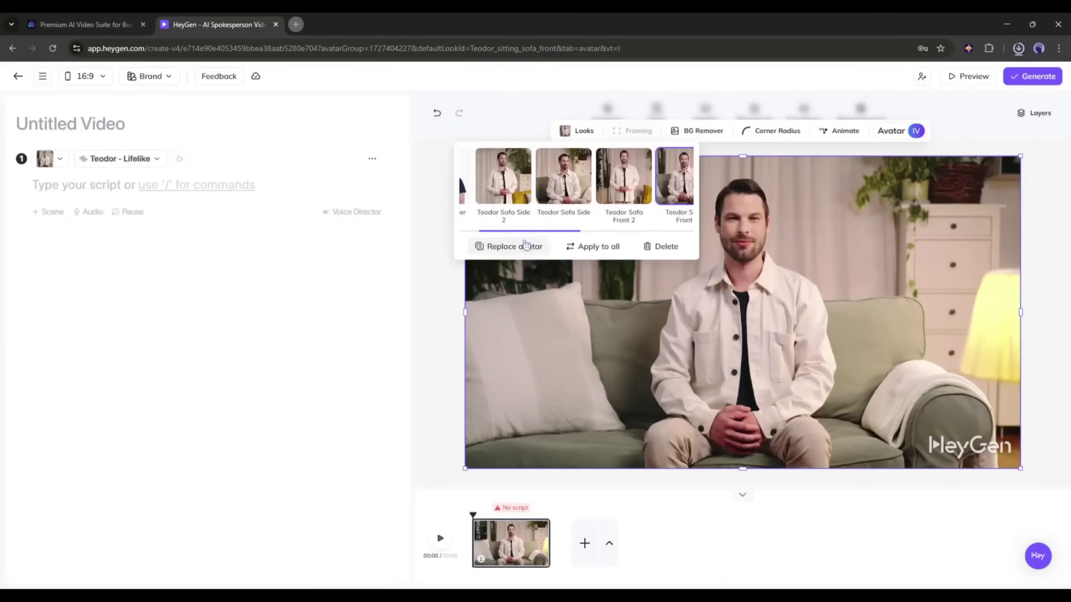
left_click(565, 185)
left_click(583, 131)
left_click(503, 176)
left_click(583, 131)
left_click(608, 192)
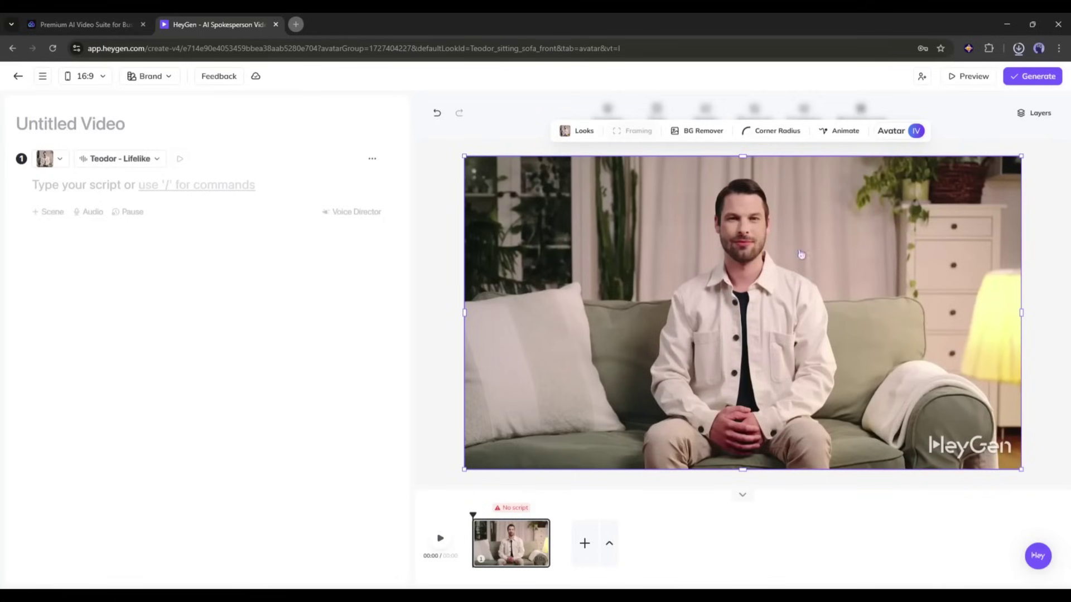
Step: Enter the AI Lockup host's welcome and subscribe message as the script of the first scene
left_click(113, 187)
left_click(85, 214)
type("Hi, welcome to our channel. Myself David, the new host of AI Lockup. I will guide you on how to make a hyper-realistic AI Avatar like me, which can replace the host or presenter of your channel. So, please like the video and subscribe to our channel.")
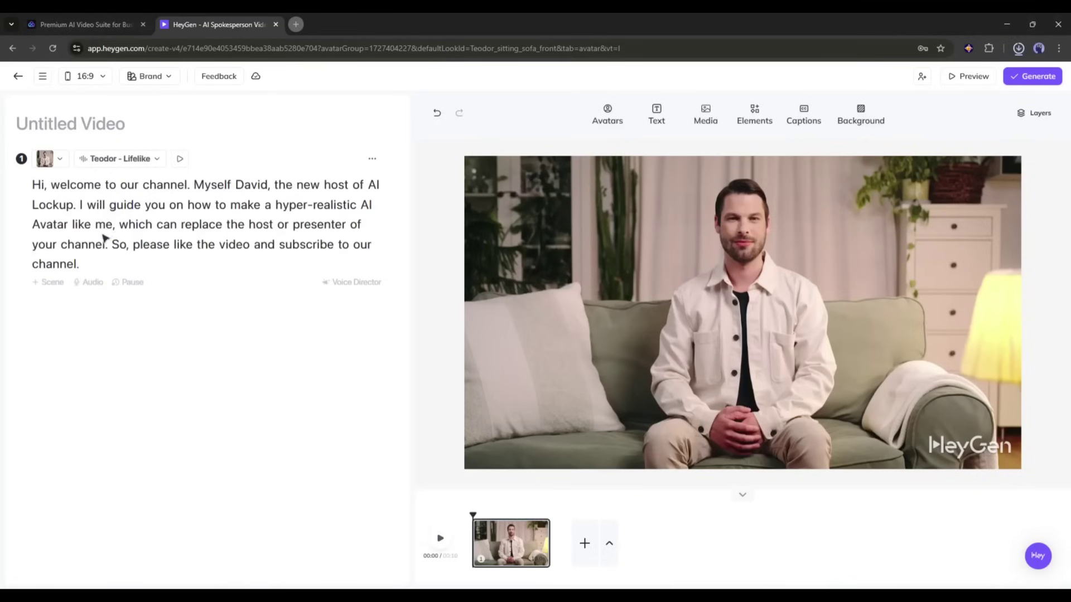
Step: Review the suggested voices for Teodor and the existing cloned voices for the scene
left_click(158, 163)
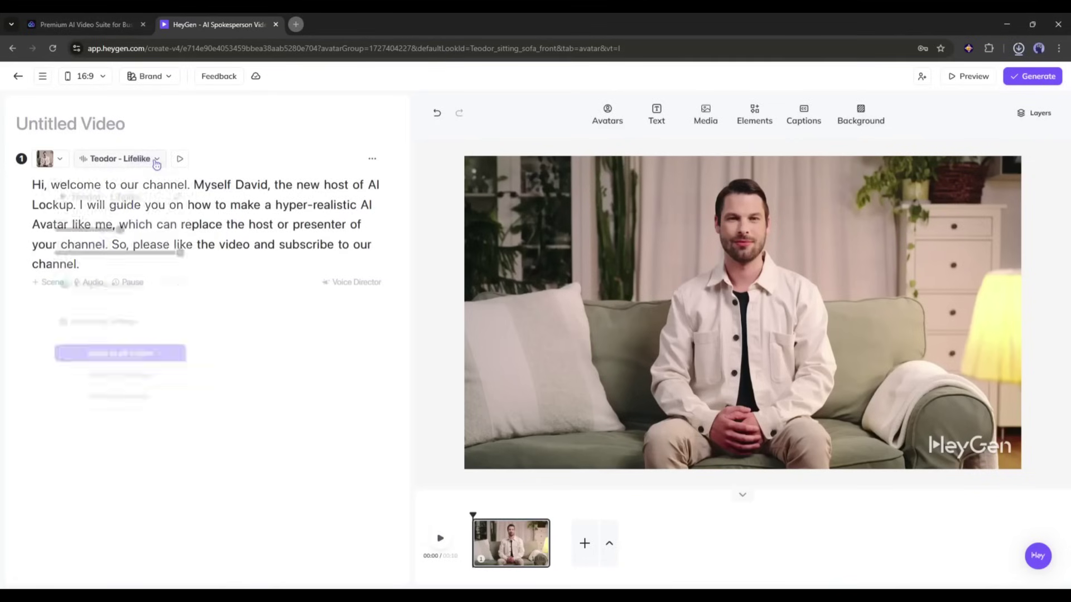
left_click(142, 205)
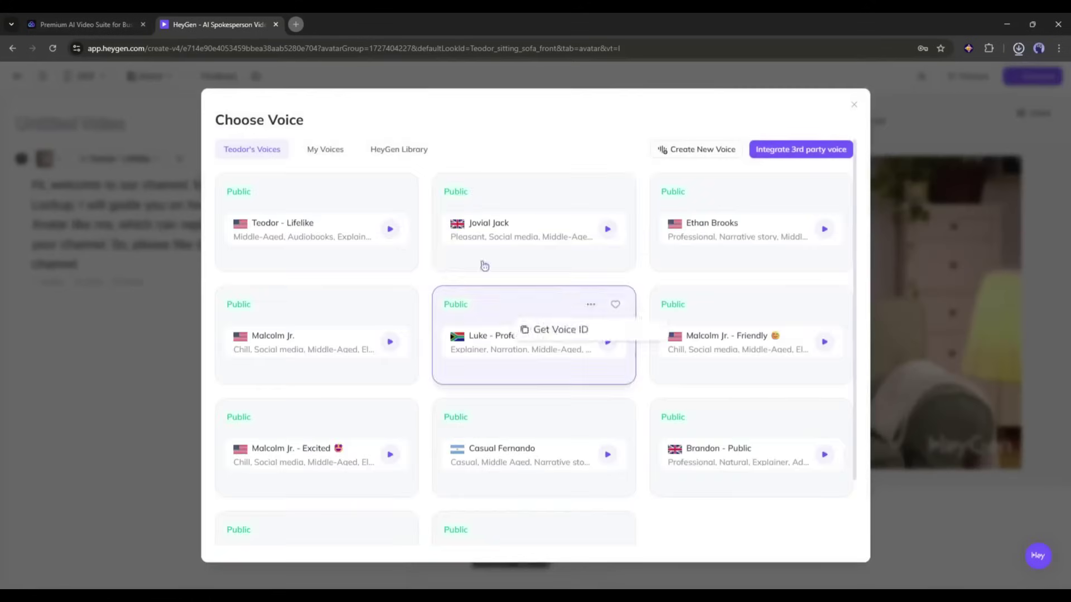
scroll(368, 375, "down", 2)
left_click(607, 376)
scroll(610, 385, "up", 2)
left_click(332, 157)
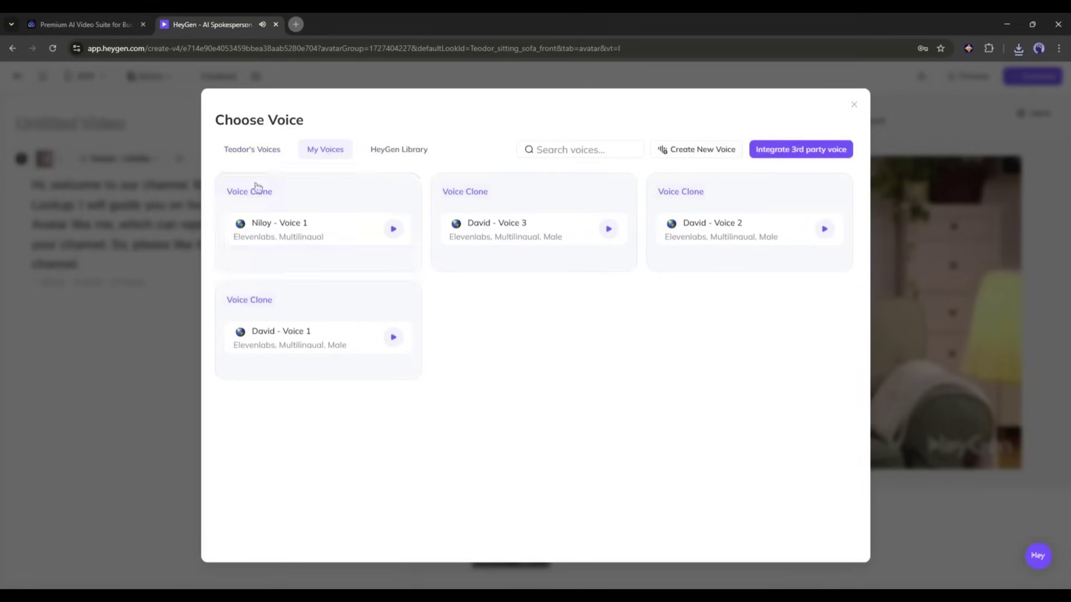
left_click(591, 191)
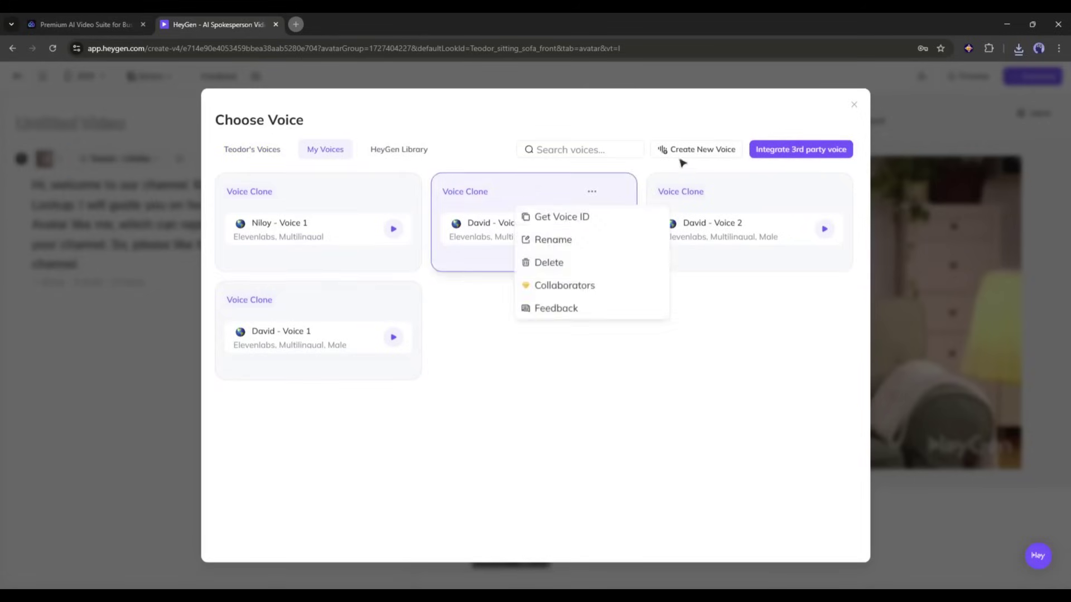
Step: Create a voice clone from the audio file David.mp3 and assign it to the scene's avatar
left_click(683, 155)
left_click(477, 329)
left_click(336, 321)
left_click(552, 365)
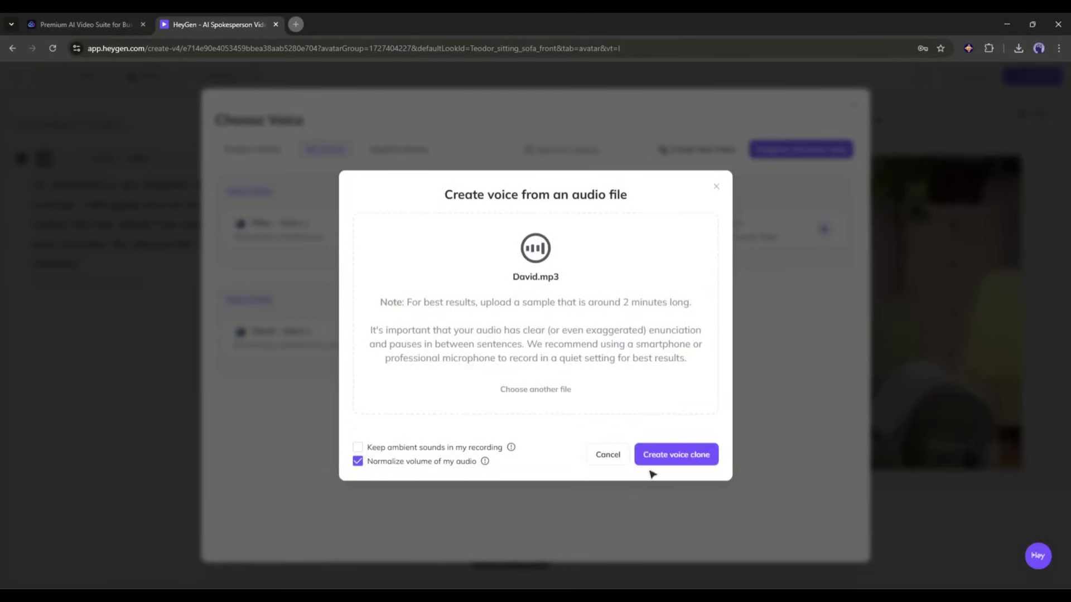
left_click(653, 462)
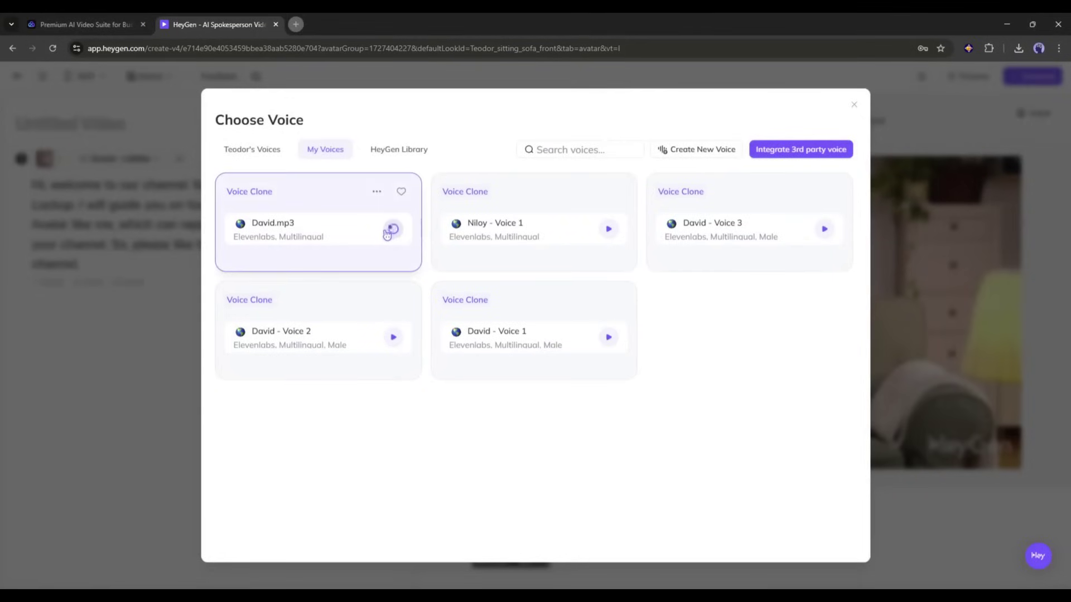
left_click(296, 195)
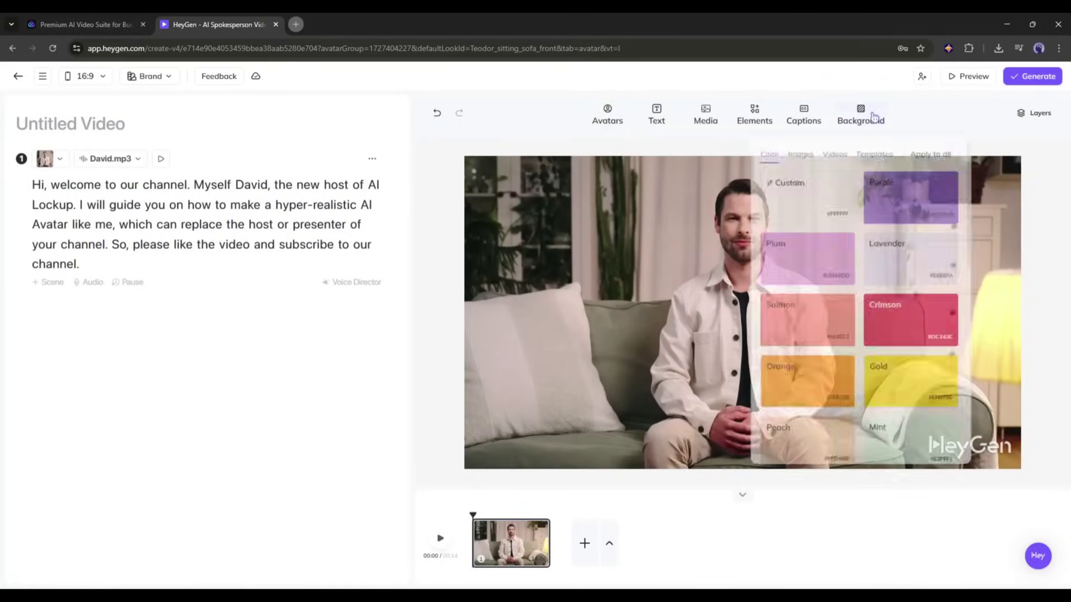
Step: Add a second scene with a script introducing HeyGen's avatar clone feature and "Create New Avatar", using the Teodor Sofa Side look
mouse_move(765, 118)
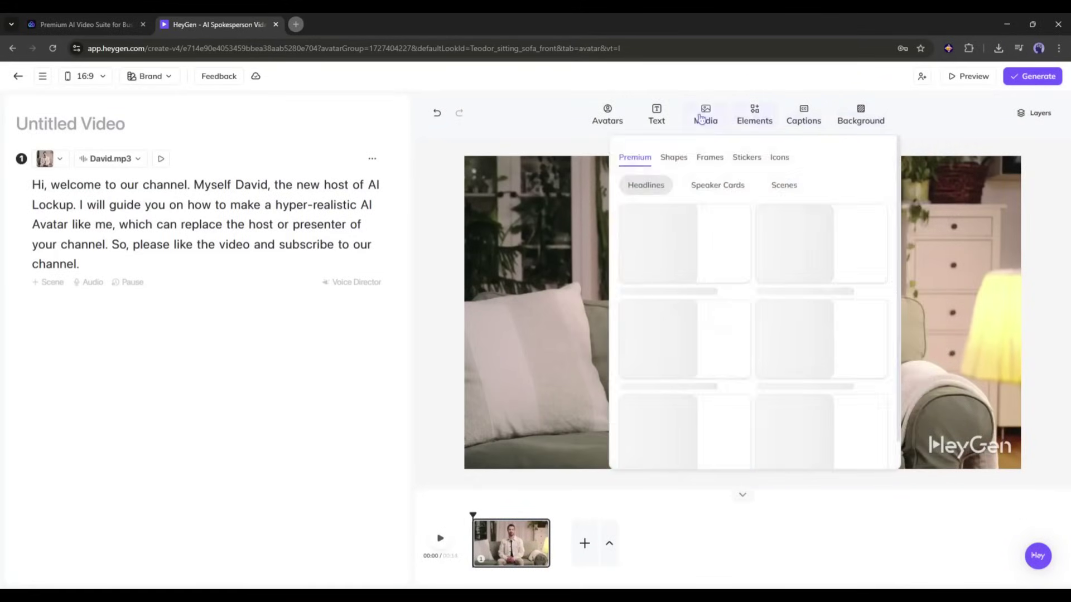
mouse_move(684, 114)
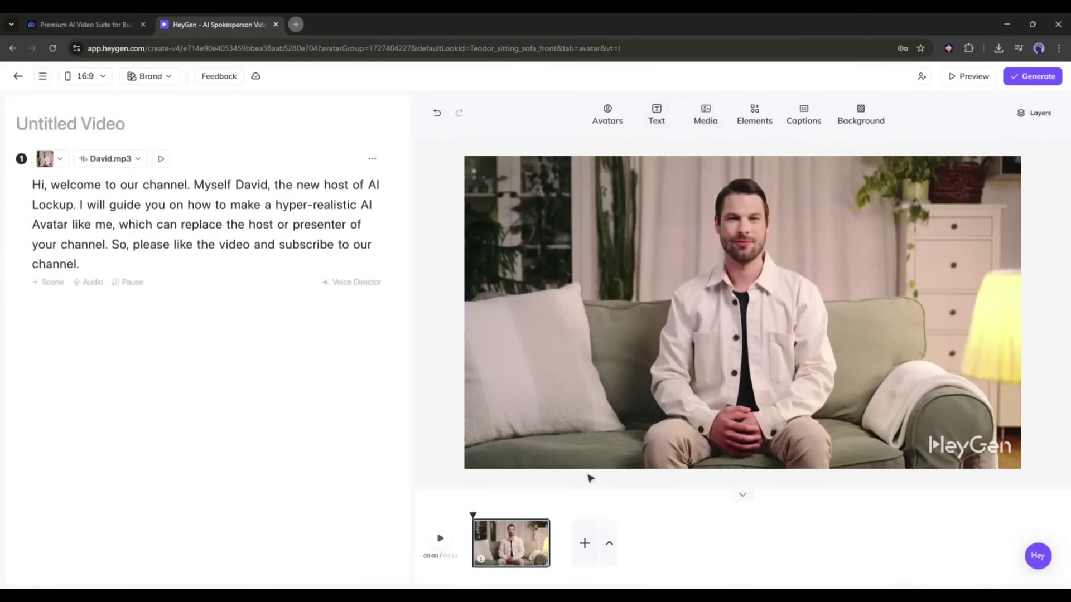
left_click(585, 543)
type("Alright, now let’s have a look at the Avatar clone feature of HeyGen. To clone any avatar, click on \"Create New Avatar\" from the Dashboard.")
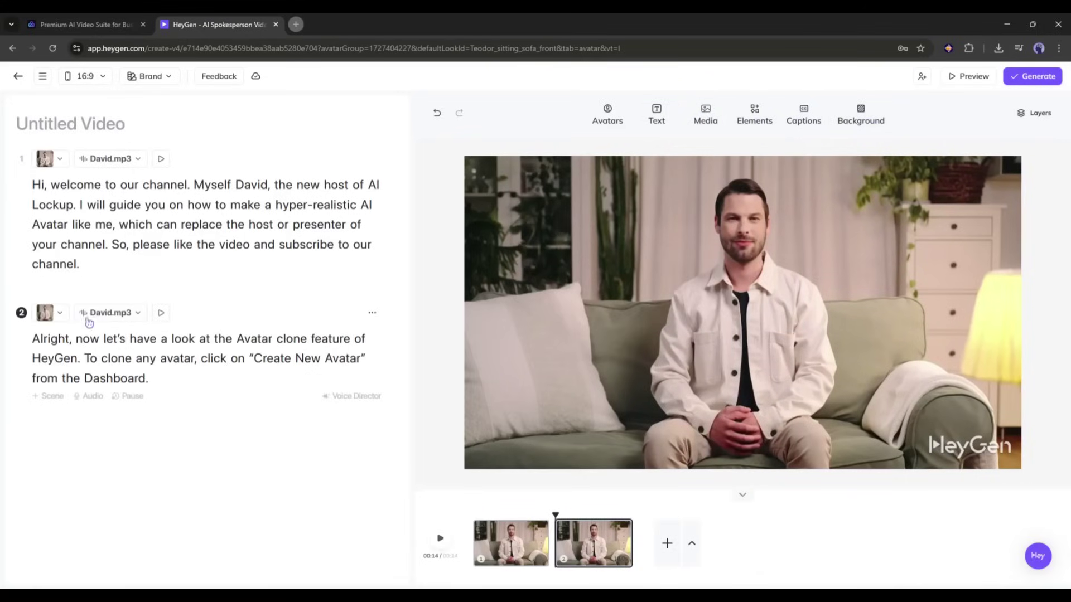
left_click(60, 316)
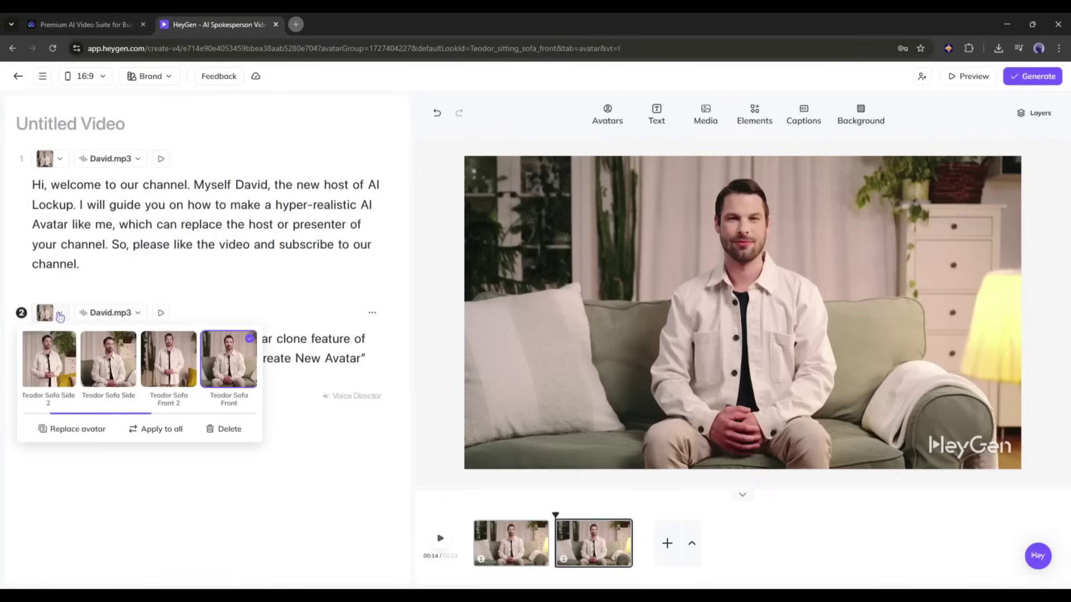
left_click(103, 362)
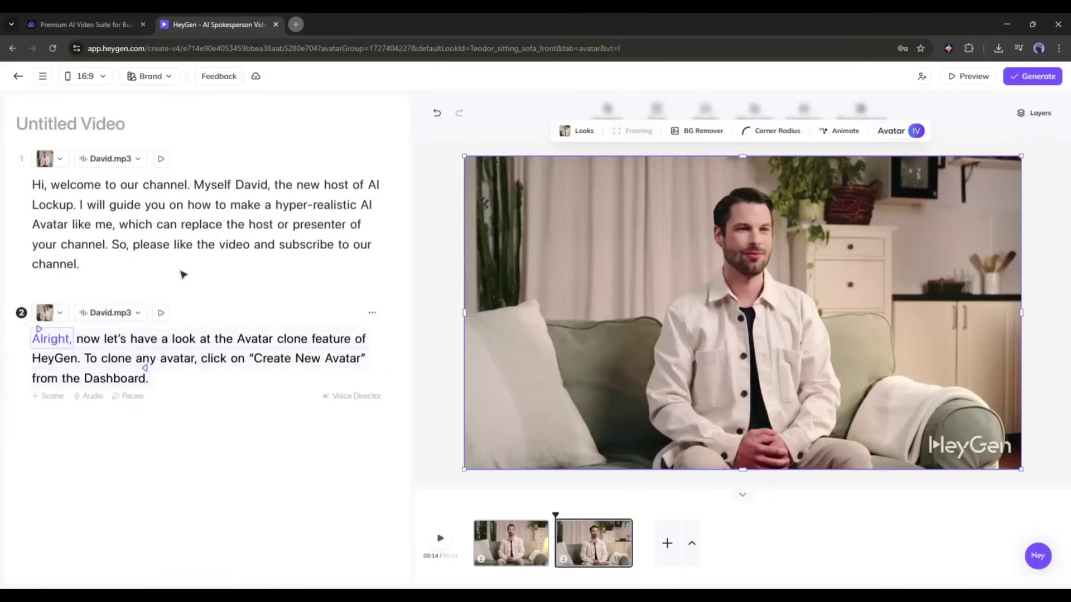
left_click(350, 384)
Step: Name the video Avatar and submit it for generation
left_click(1023, 84)
key("ctrl+a")
key("BackSpace")
type("AvaBot")
left_click(674, 432)
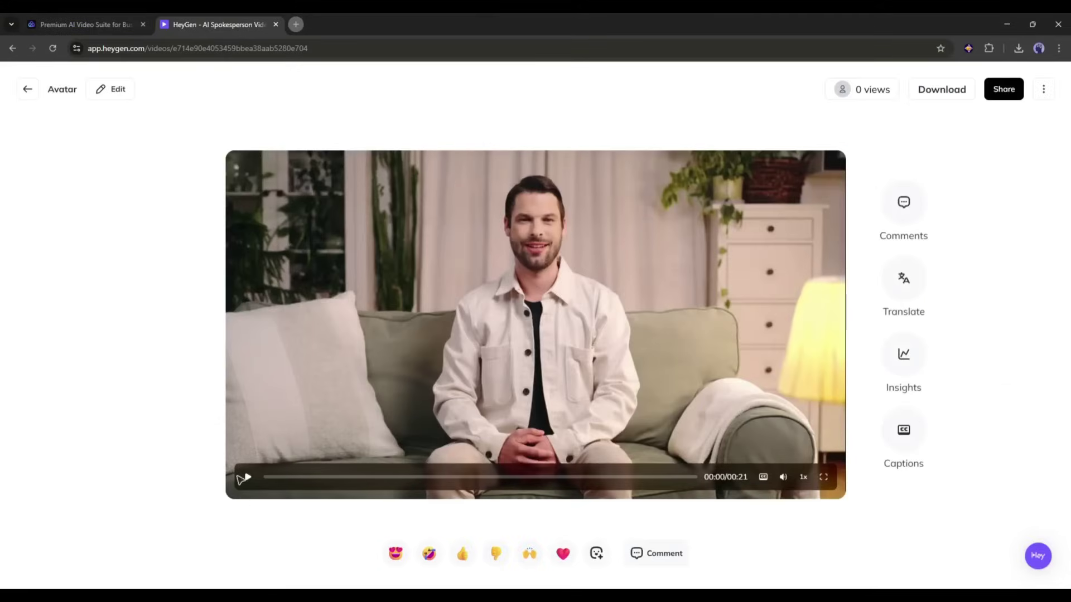
Step: Play the generated two-scene video, dismiss the feedback request, and return to the projects list
left_click(247, 478)
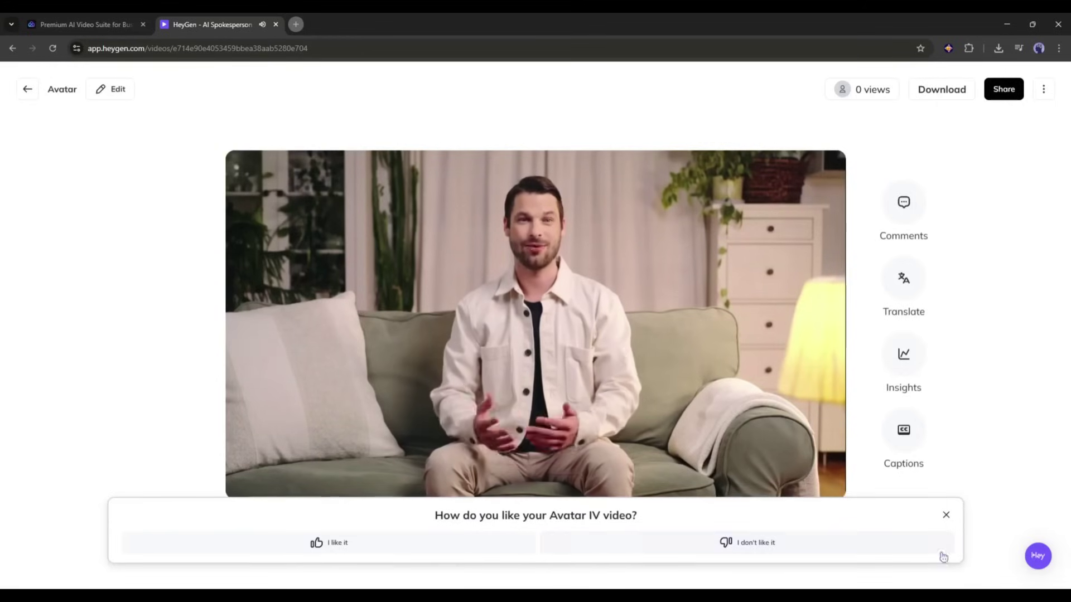
left_click(946, 515)
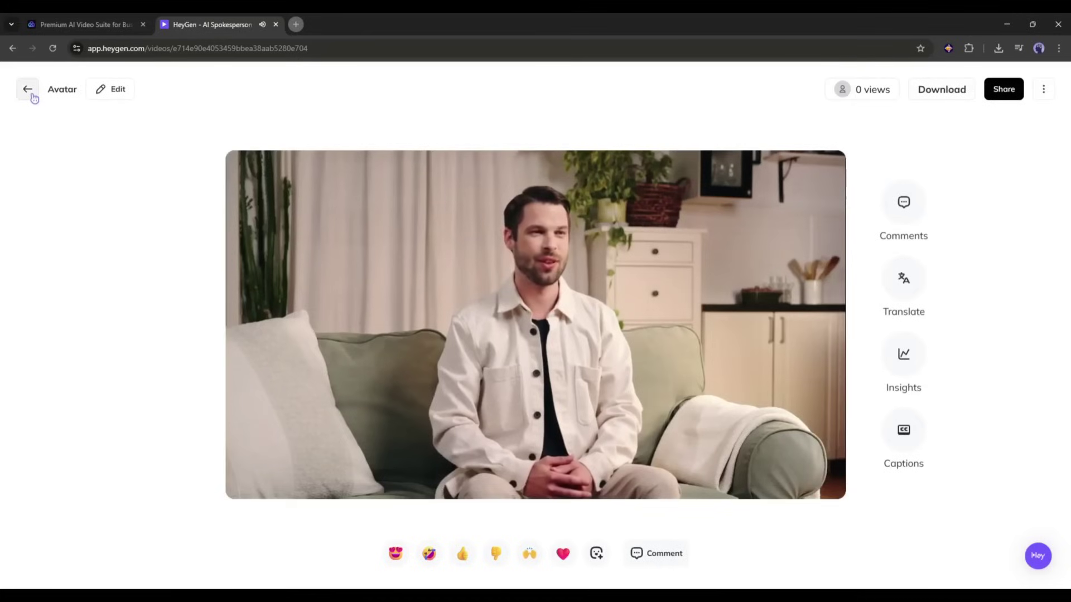
left_click(32, 96)
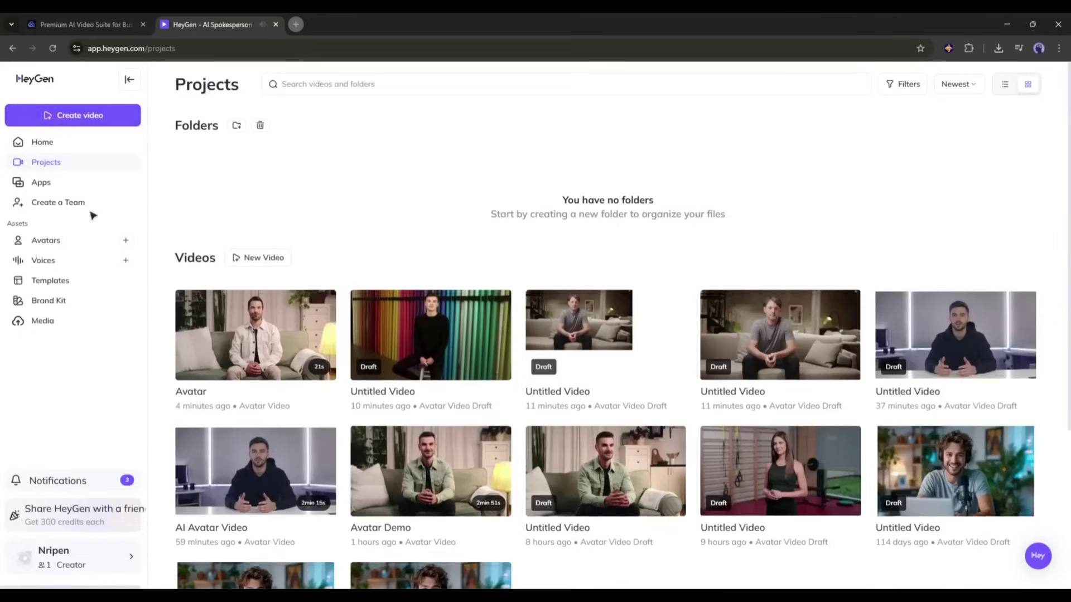
Step: Start creating a new Digital Twin avatar and enable gesture detection for its footage
left_click(59, 242)
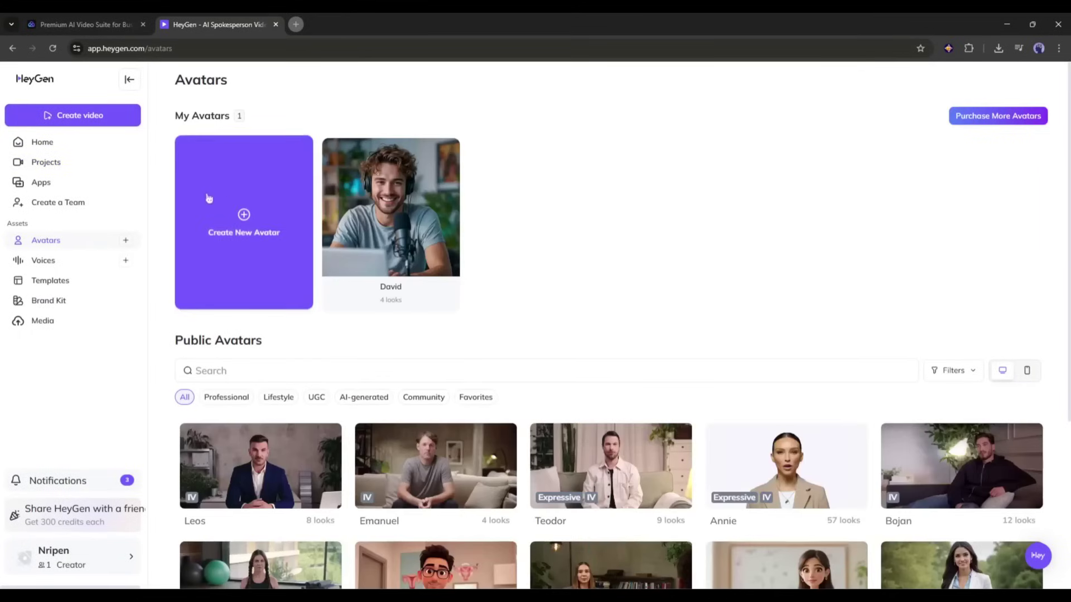
left_click(267, 217)
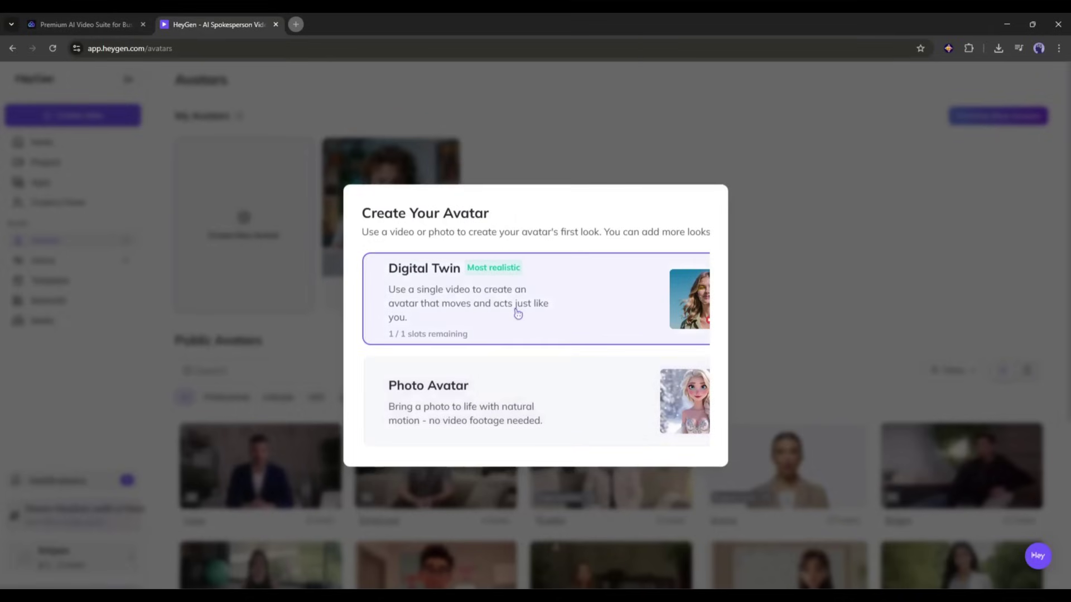
key("Escape")
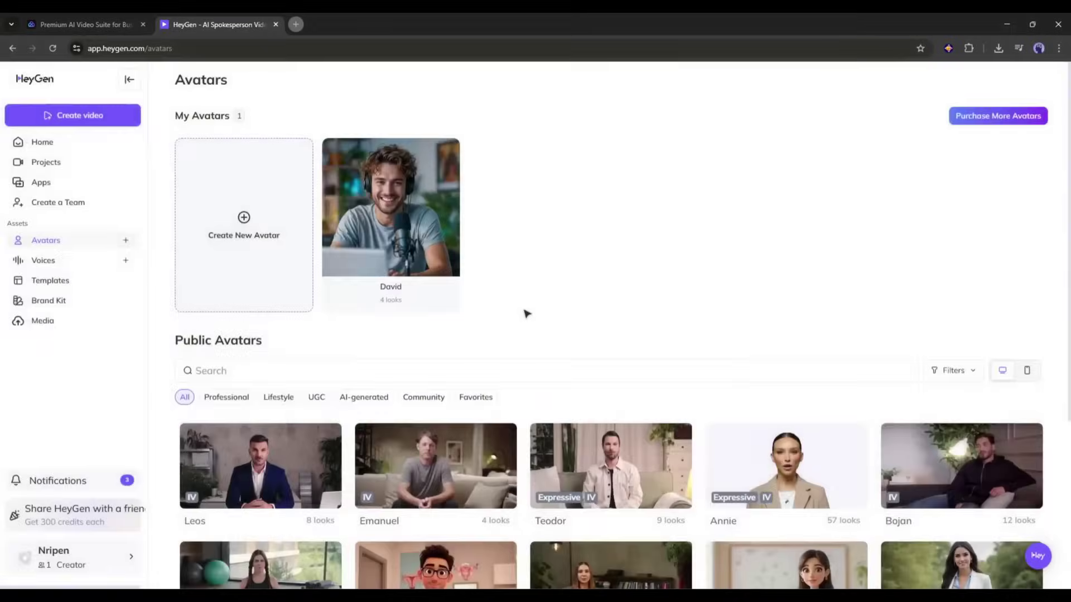
left_click(548, 259)
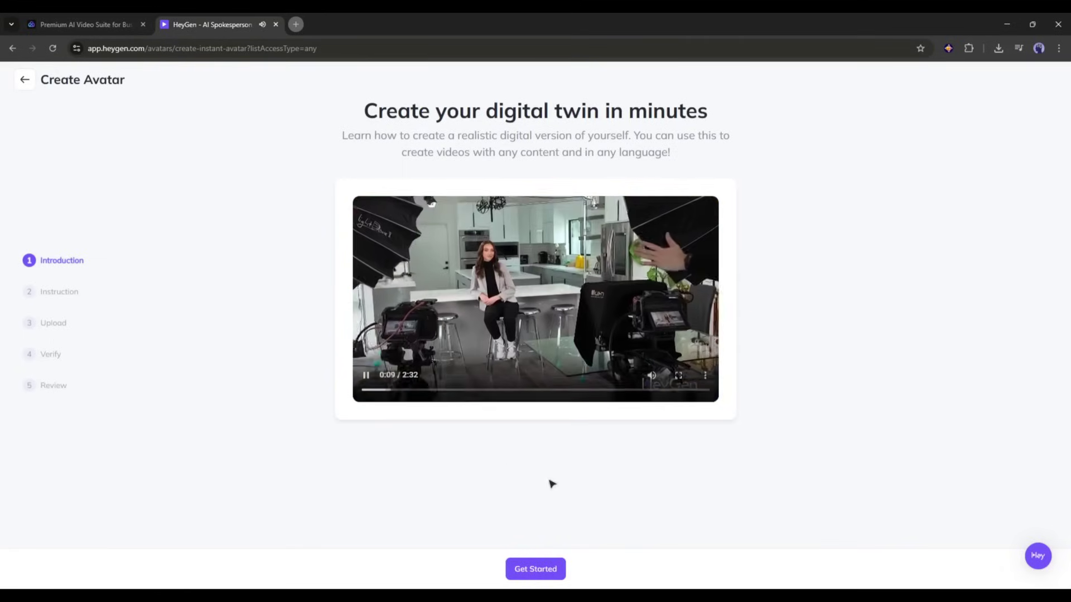
left_click(526, 568)
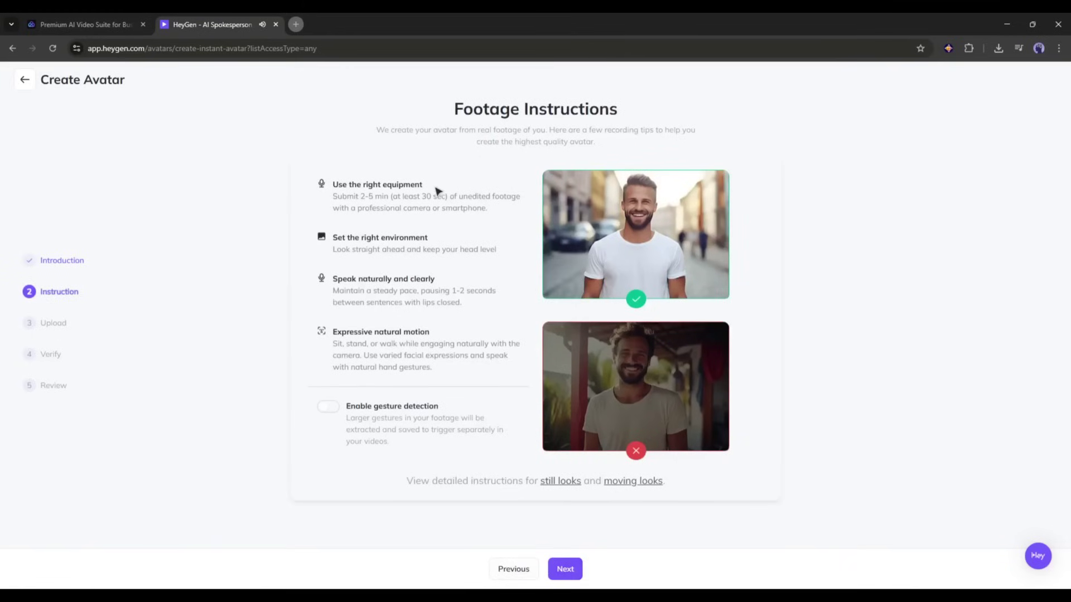
left_click(334, 409)
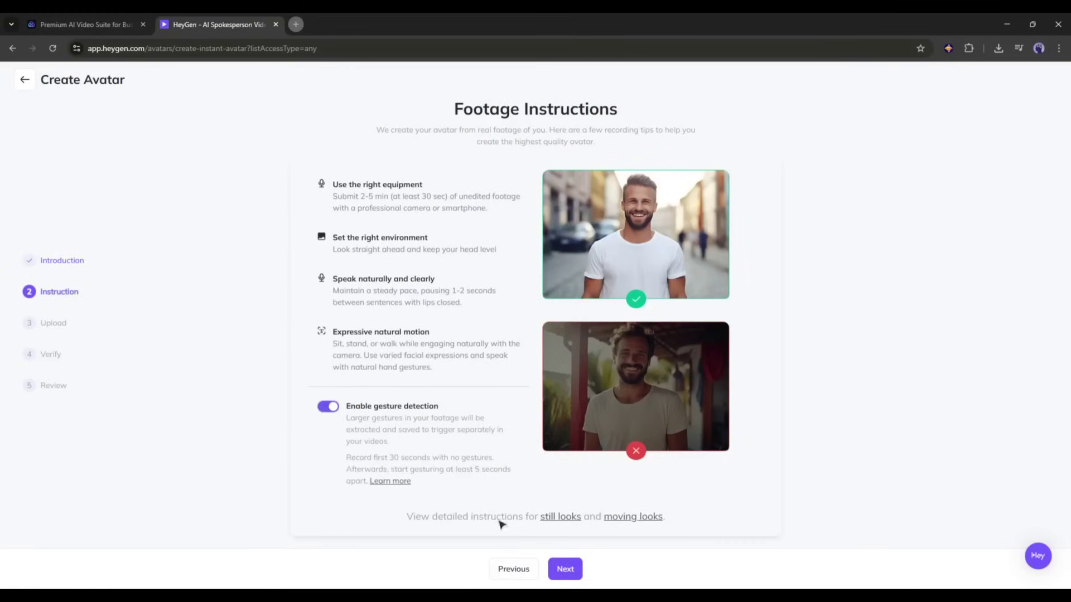
Step: Compare the webcam and phone recording options, and upload the local footage of the man in the dark hoodie for the digital twin
left_click(564, 570)
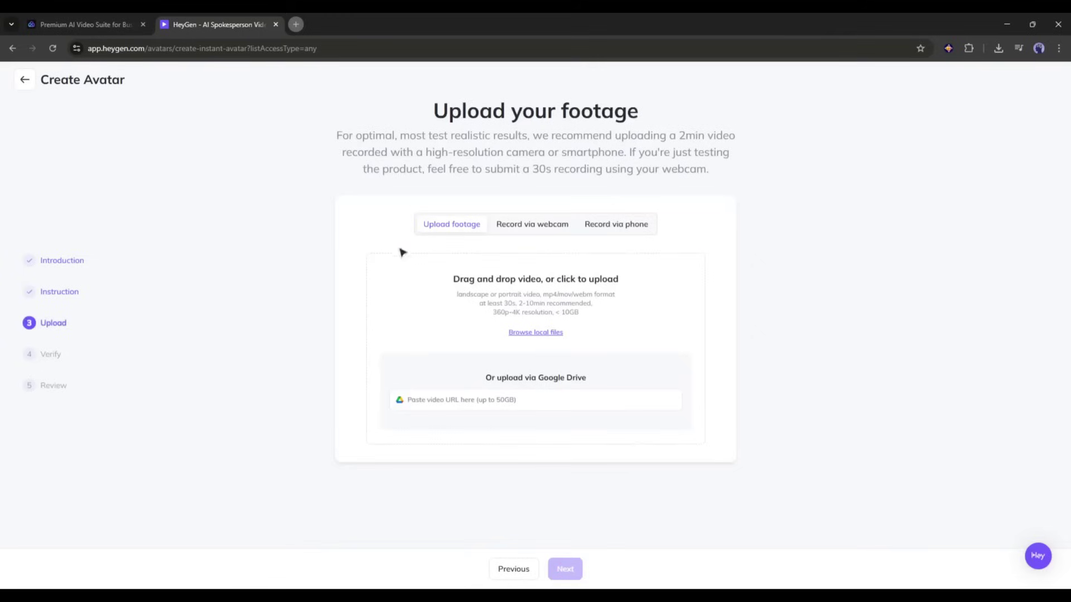
left_click(520, 225)
left_click(626, 224)
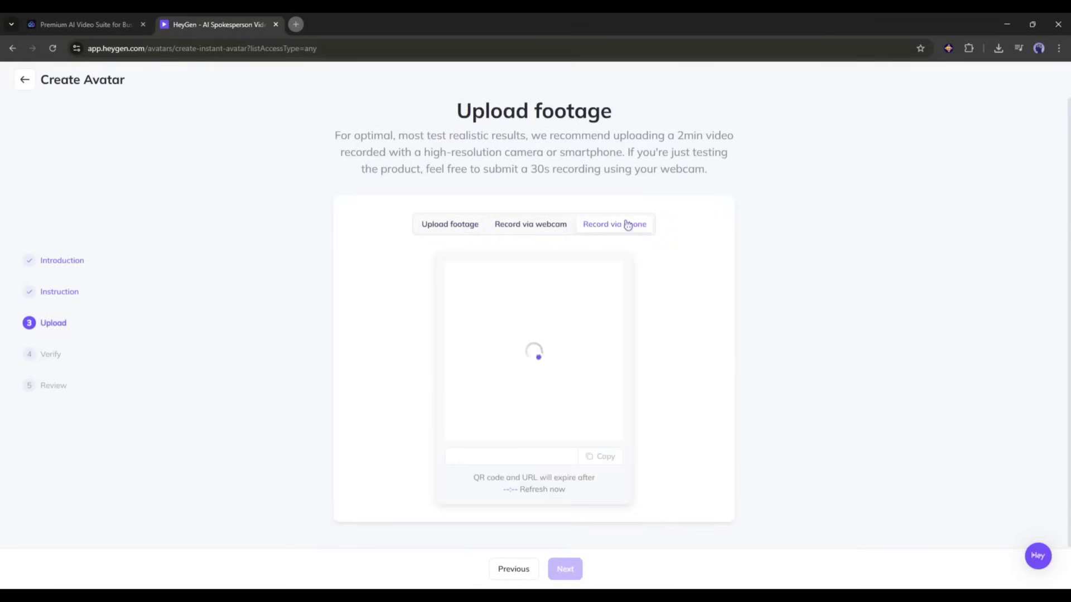
left_click(531, 225)
left_click(449, 225)
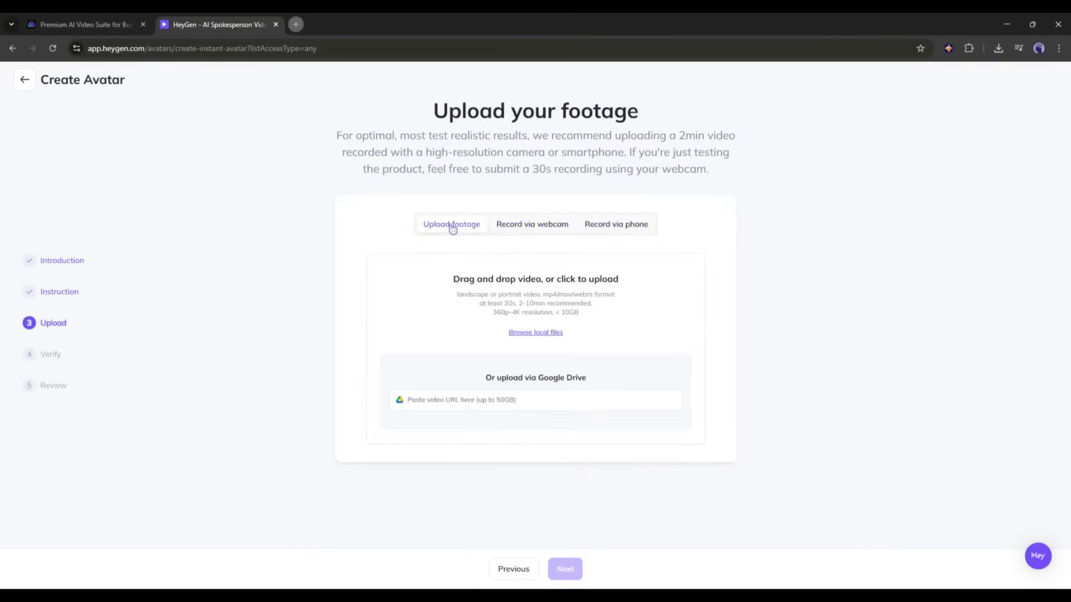
left_click(530, 334)
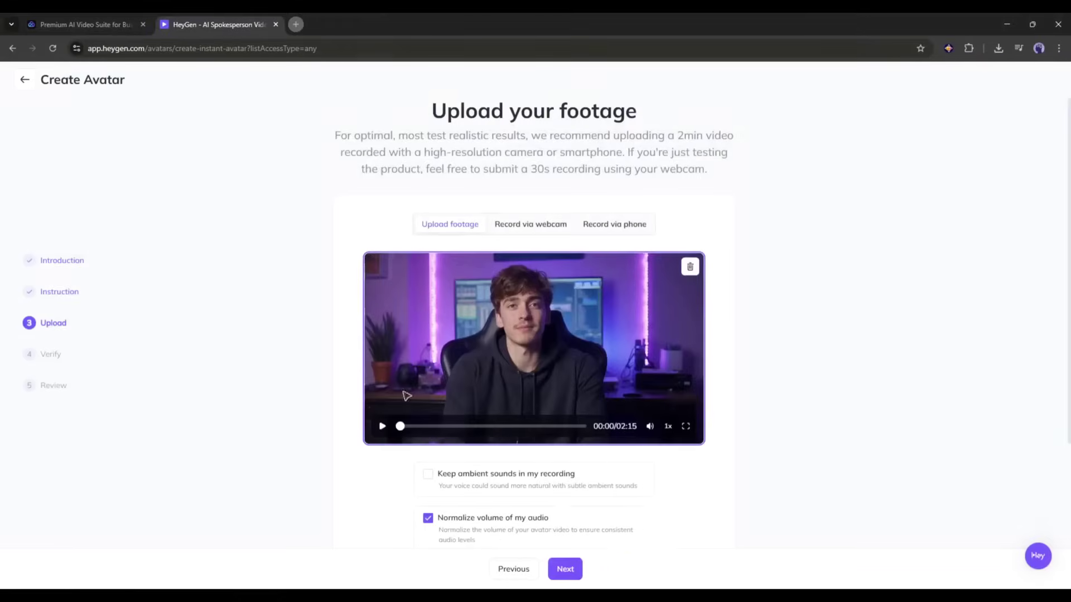
scroll(365, 409, "down", 2)
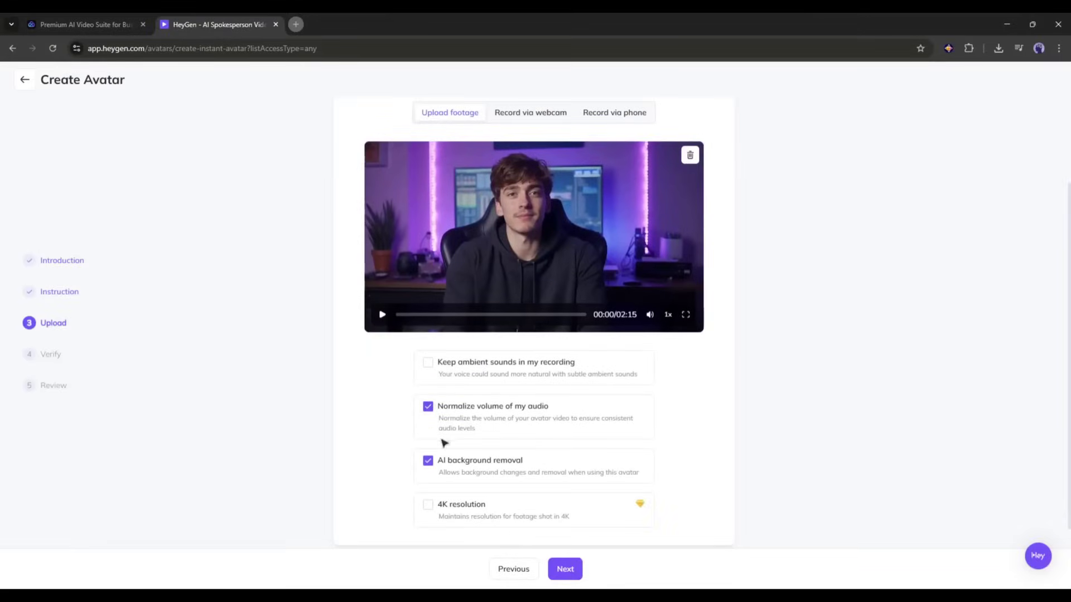
scroll(468, 497, "down", 1)
left_click(564, 568)
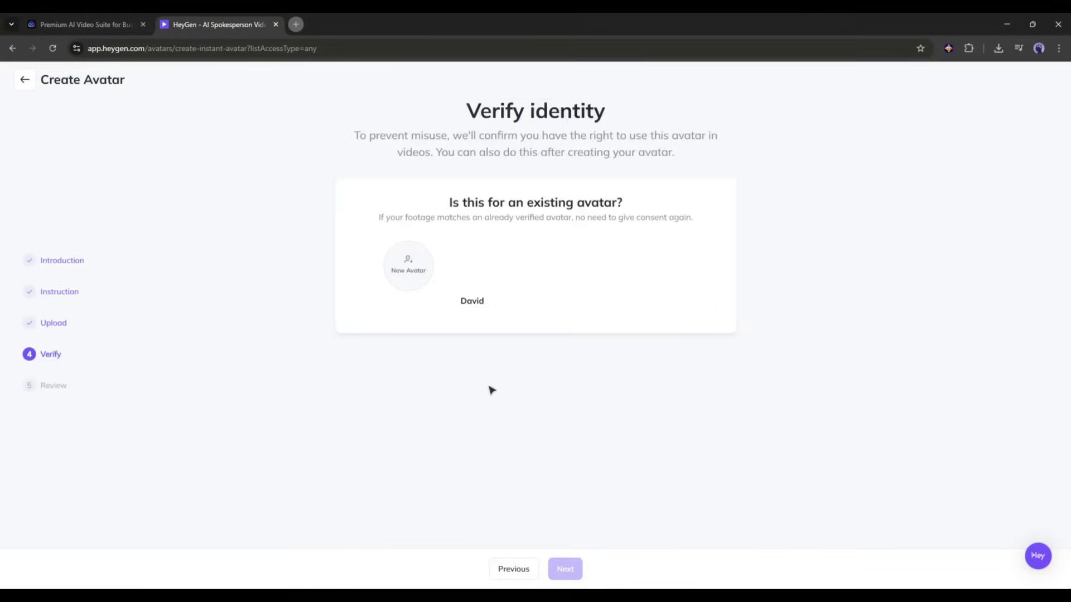
Step: Assign the footage to a New Avatar, check its video and audio quality review, and submit it
left_click(410, 263)
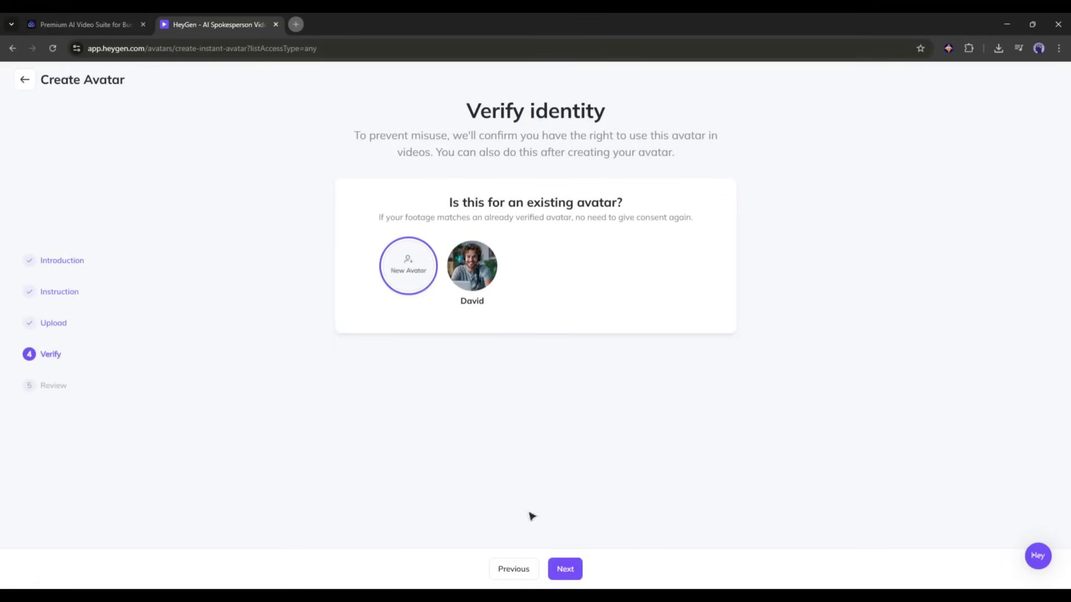
left_click(564, 569)
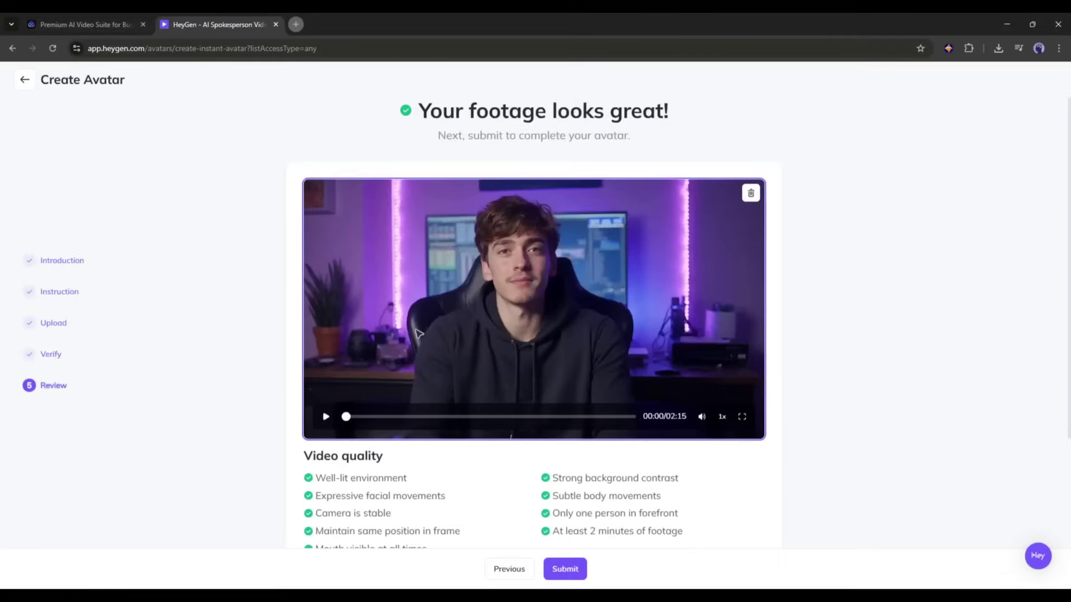
scroll(417, 333, "down", 3)
scroll(556, 523, "up", 3)
scroll(588, 500, "down", 3)
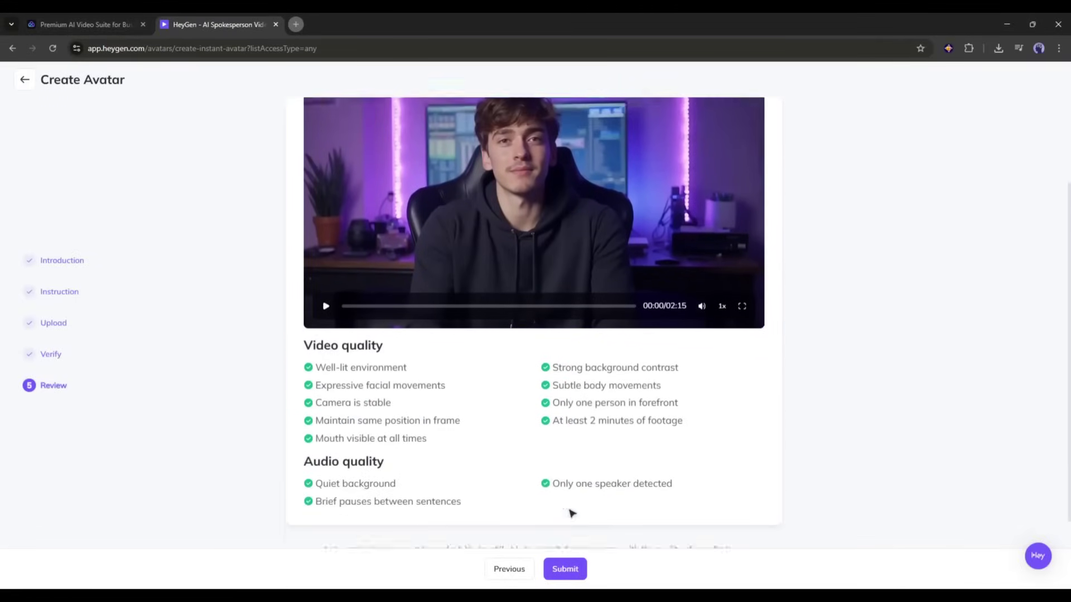
left_click(569, 574)
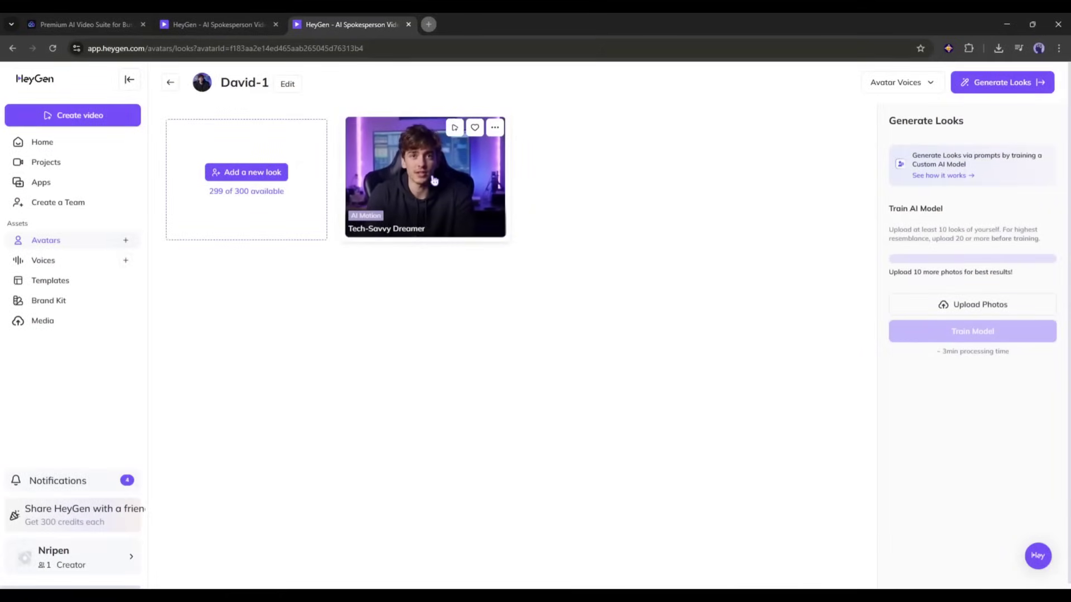
Step: Start a landscape video with the Tech-Savvy Dreamer look, and enter the AI Lockup host's welcome and subscribe message as its script
left_click(434, 180)
mouse_move(538, 491)
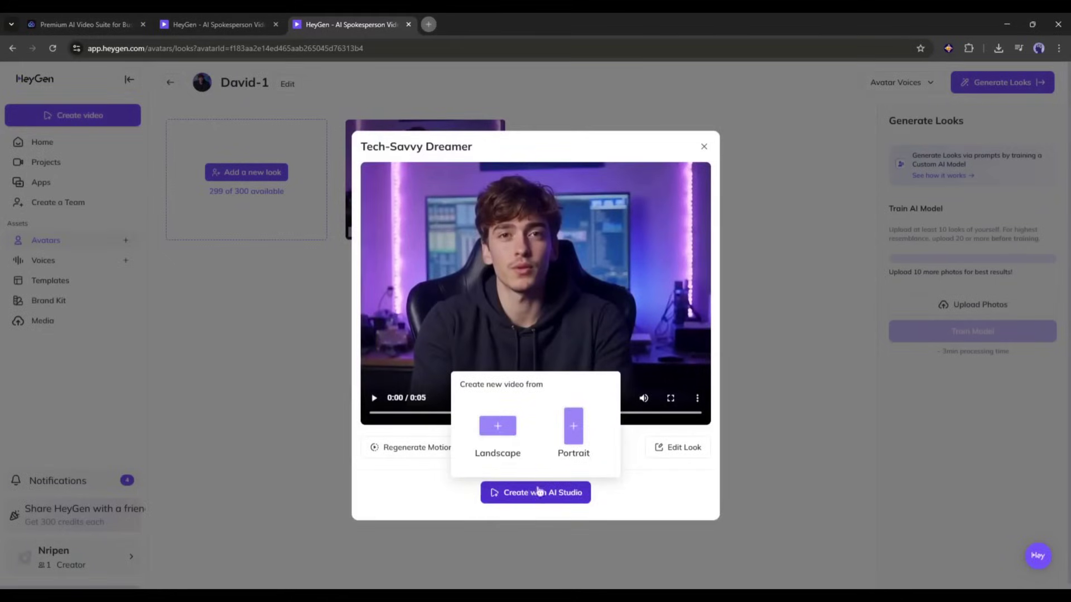
left_click(497, 428)
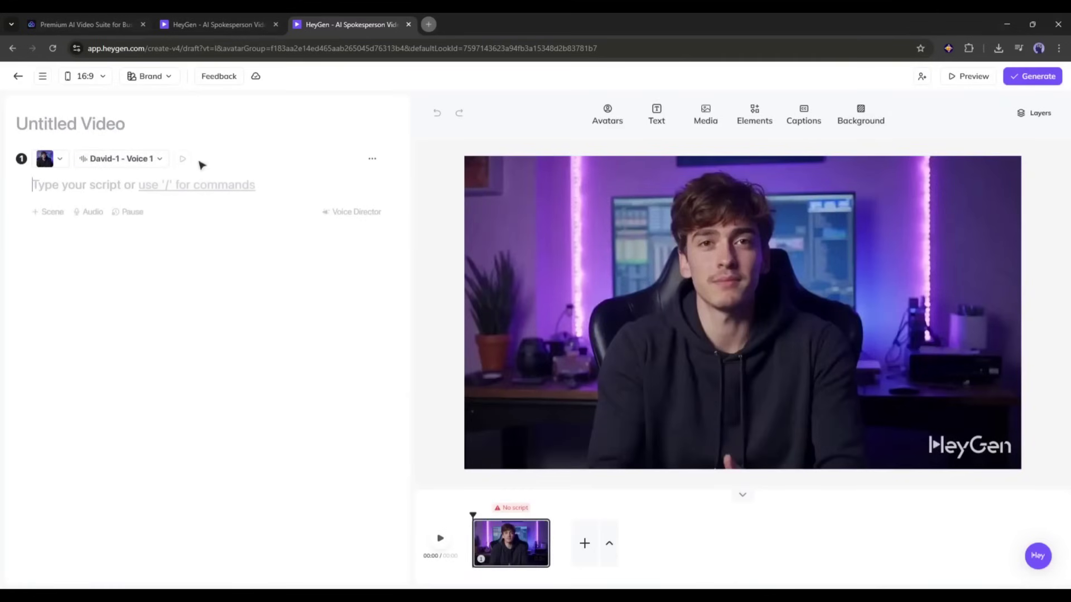
type("Hi, welcome to our channel. Myself David, the new host of AI Lockup. I will guide you on how to make a hyper-realistic AI Avatar like me, which can replace the host or presenter of your channel. So, please like the video and subscribe to our channel.")
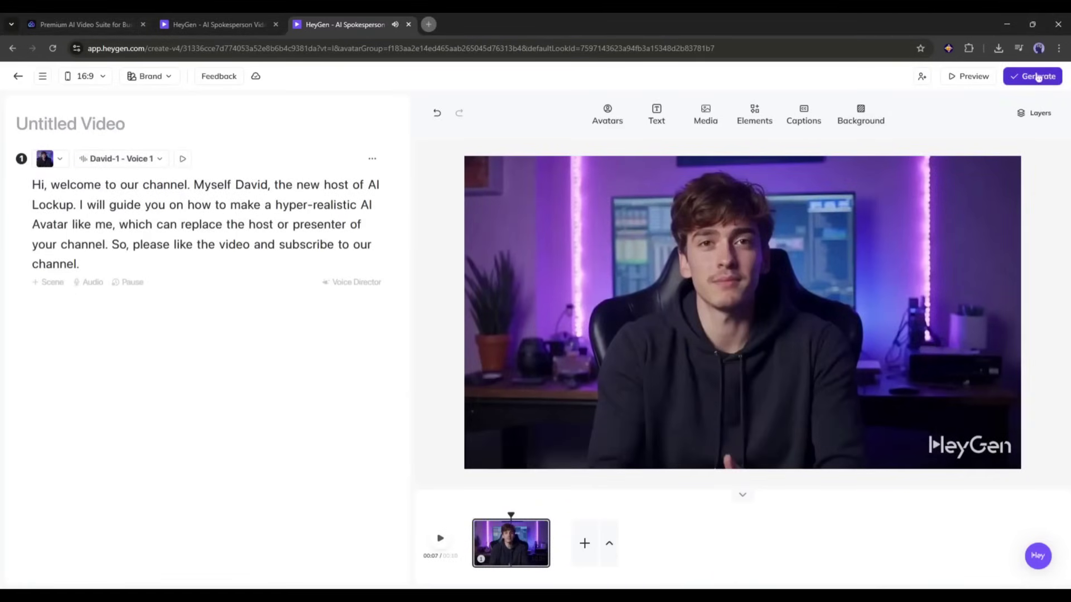
Step: Generate the hoodie avatar video with the title HeyGen Clone
left_click(1036, 77)
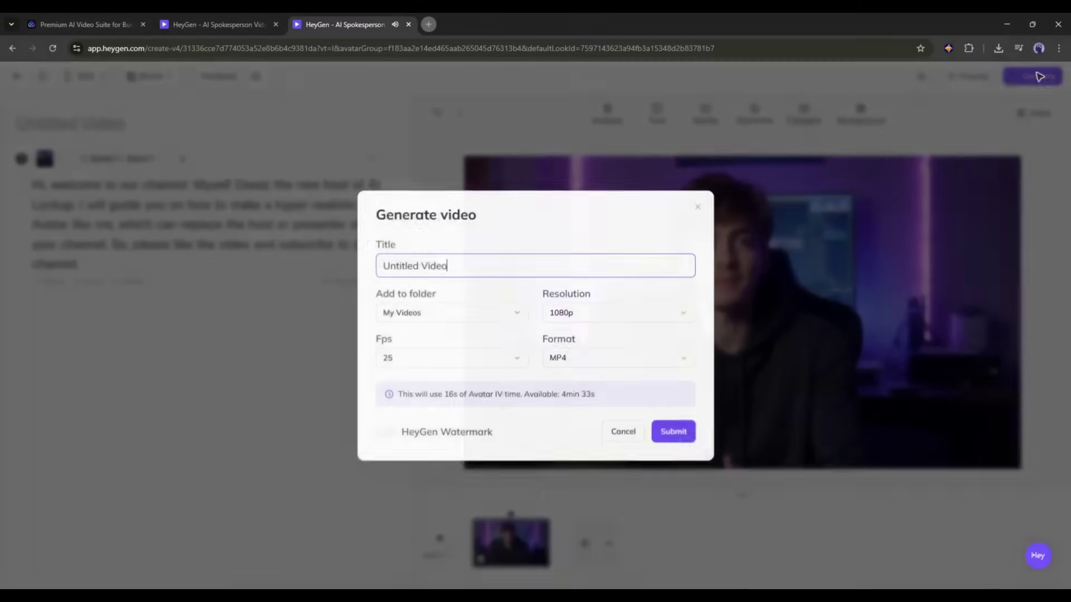
triple_click(492, 268)
type("HeyGen Clone")
left_click(674, 432)
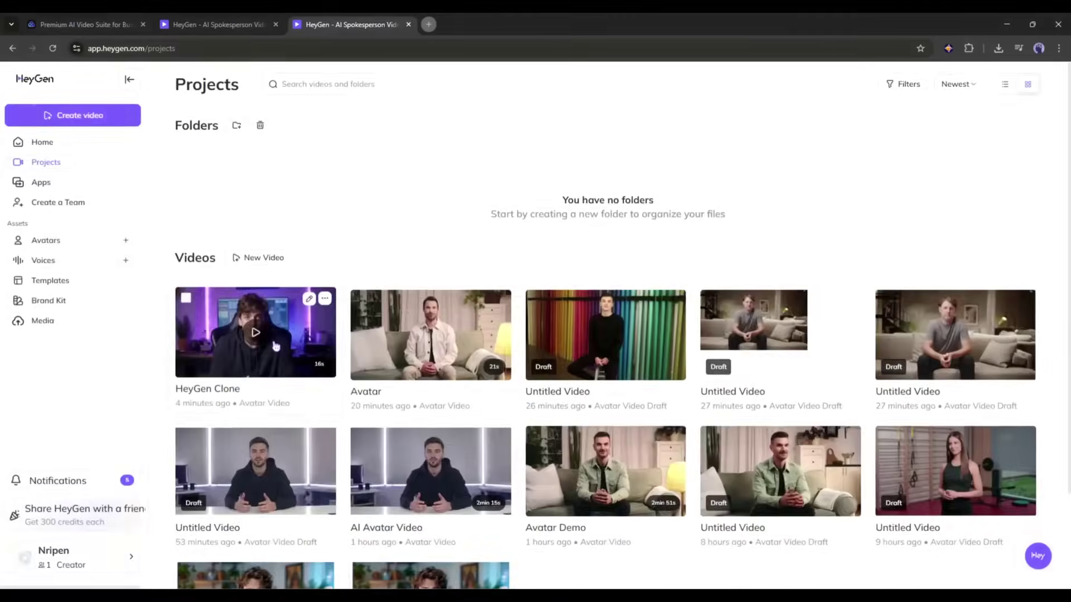
Step: Play the HeyGen Clone video from the projects, dismiss its feedback survey, and download the video
left_click(302, 335)
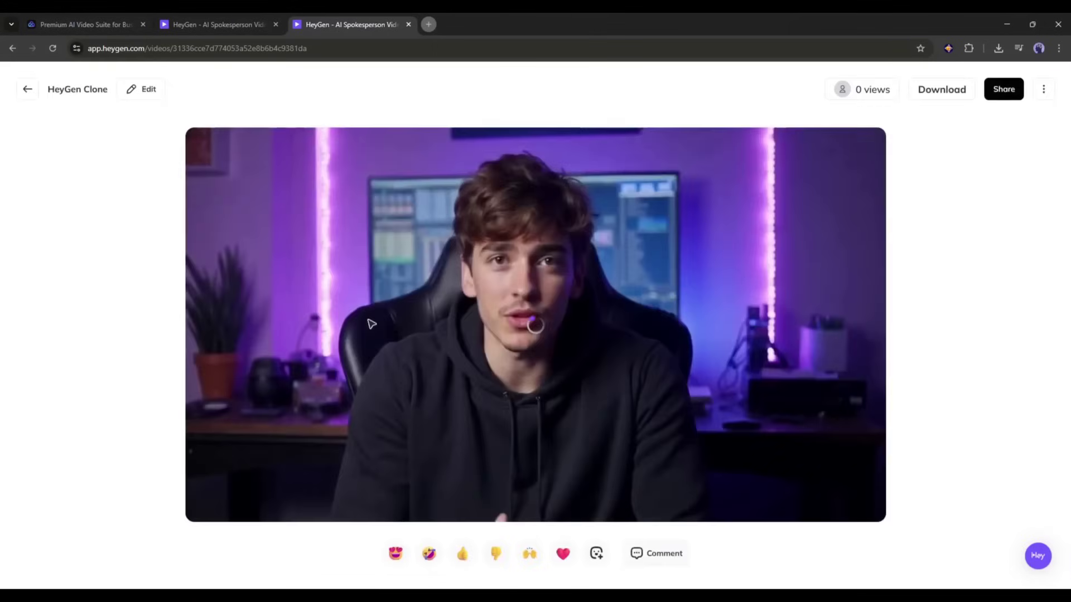
left_click(385, 315)
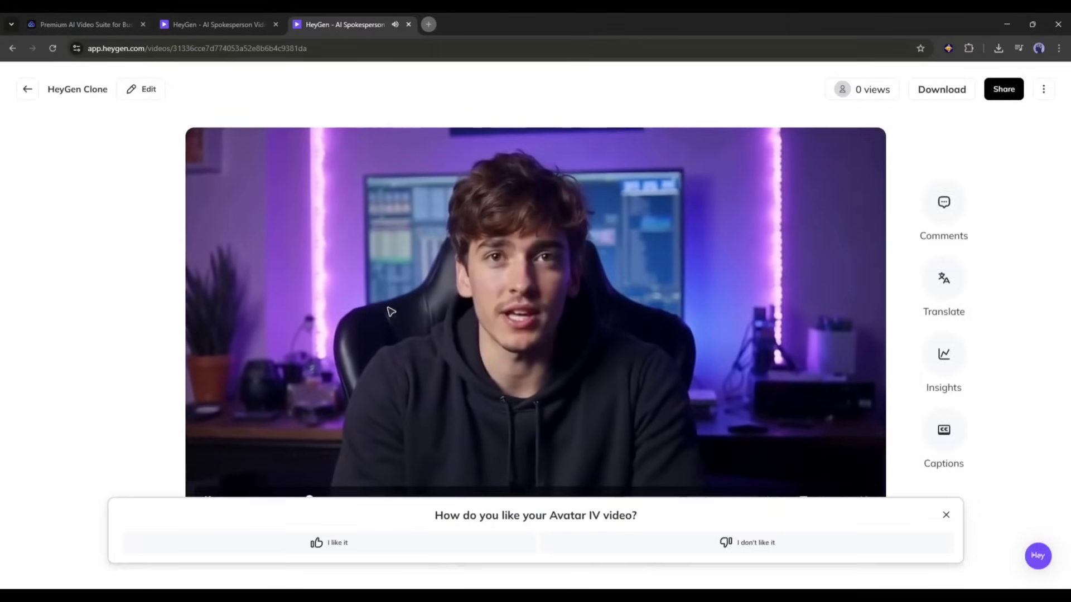
left_click(945, 516)
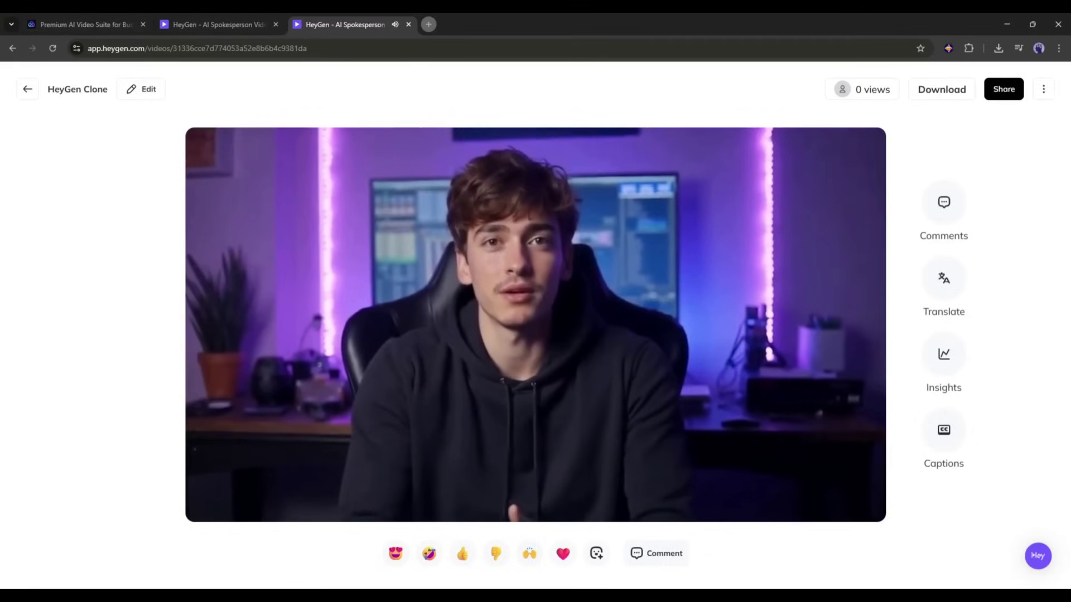
left_click(941, 90)
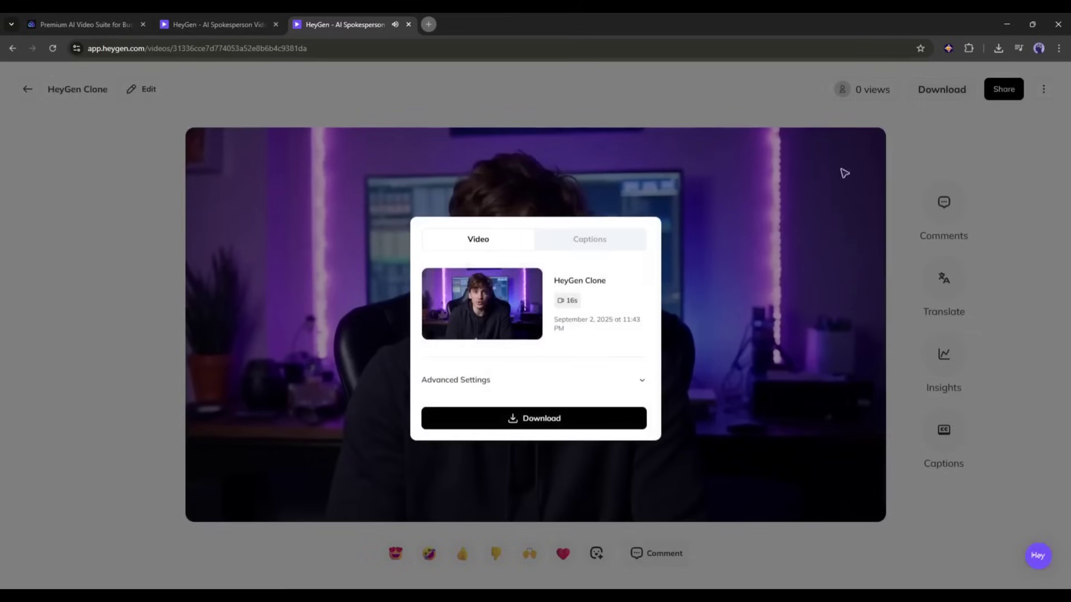
left_click(555, 417)
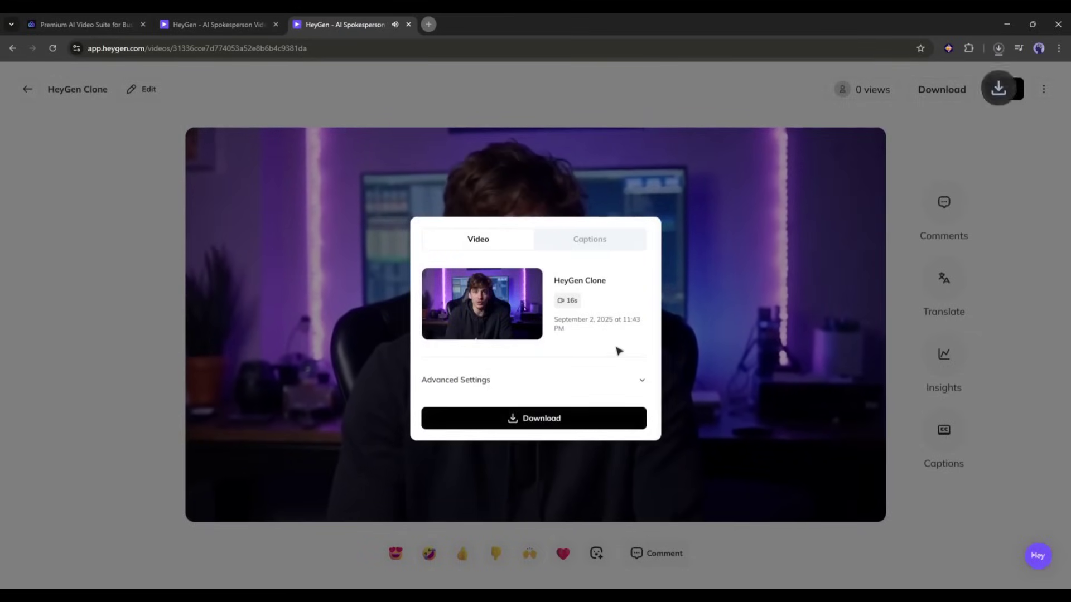
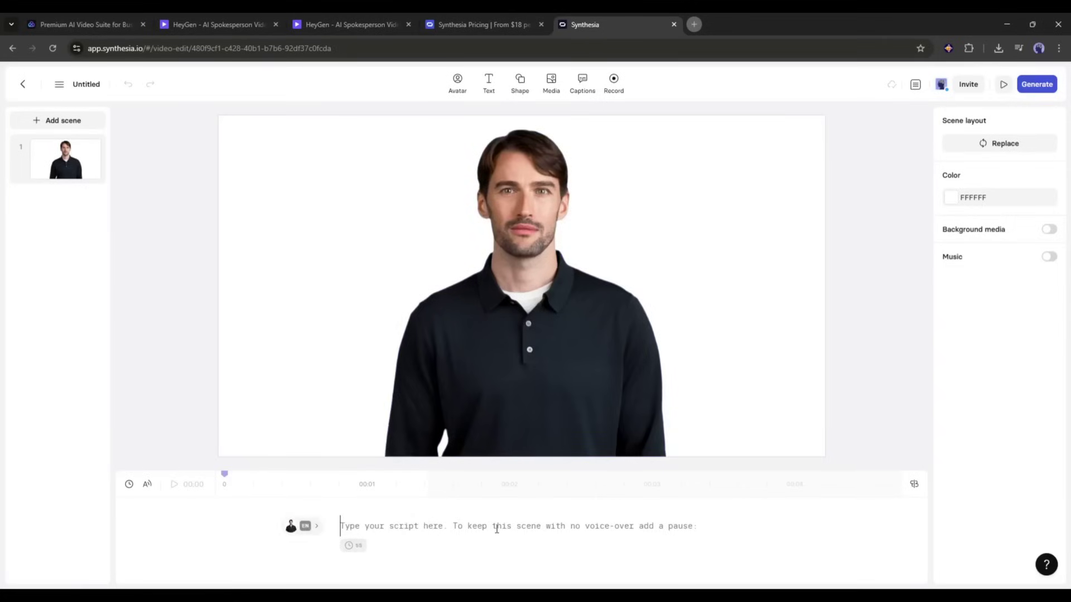
Step: In Synthesia, enter the AI Lockup host's welcome and subscribe message as the scene's script, and audition and choose a US English voice
type("Hi, welcome to our channel. Myself David, the new host of AI Lockup. I will guide you on how to make a hyper-realistic AI Avatar like me, which can replace the host or presenter of your channel. So, please like the video and subscribe to our channel.")
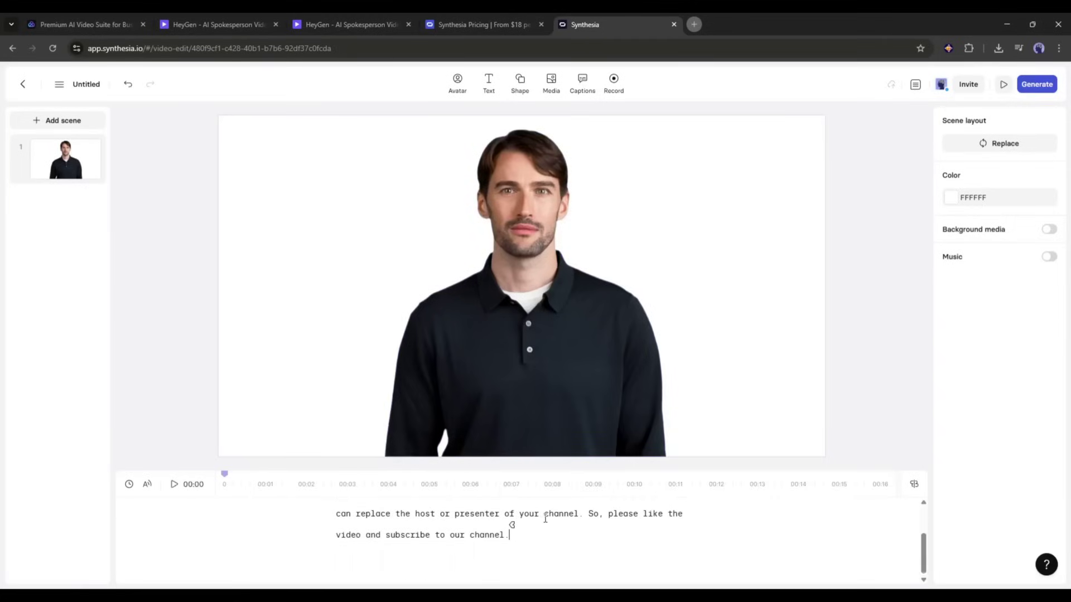
scroll(502, 511, "up", 1)
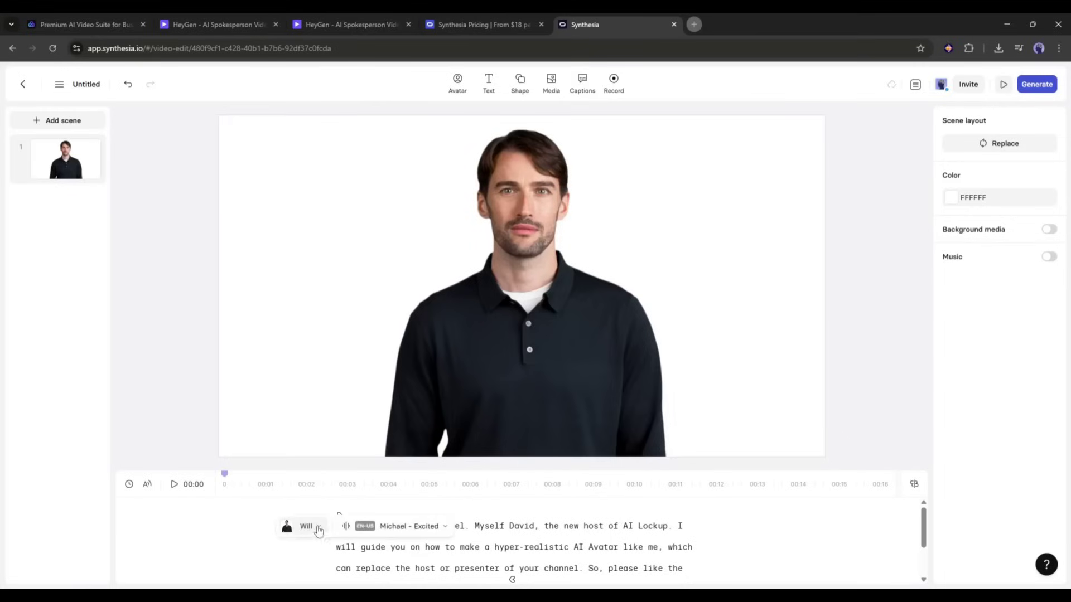
left_click(410, 526)
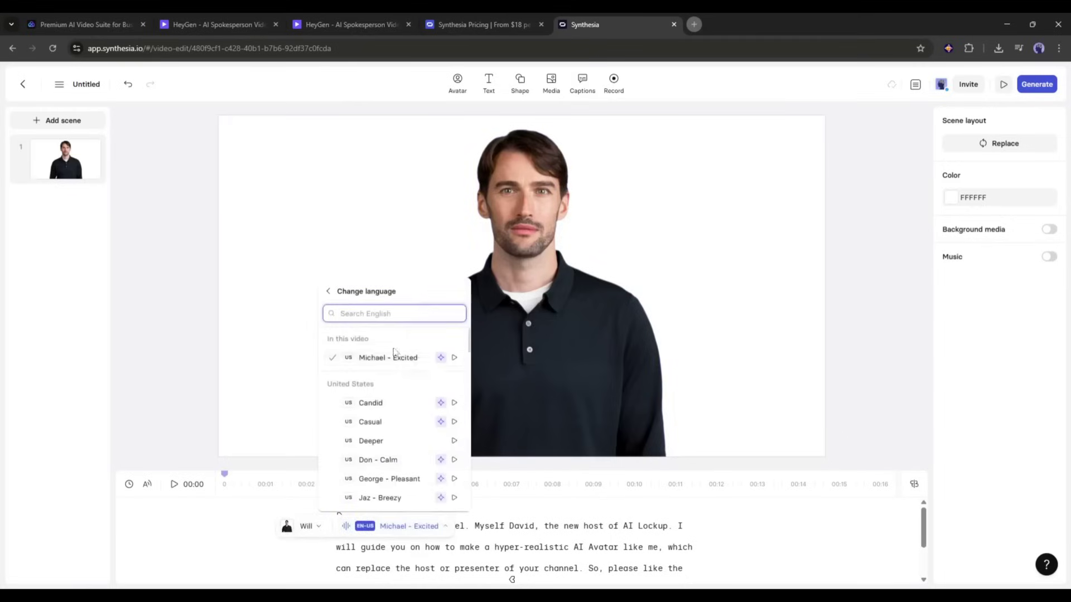
left_click(454, 357)
scroll(424, 413, "down", 2)
scroll(401, 446, "up", 2)
left_click(395, 480)
left_click(394, 480)
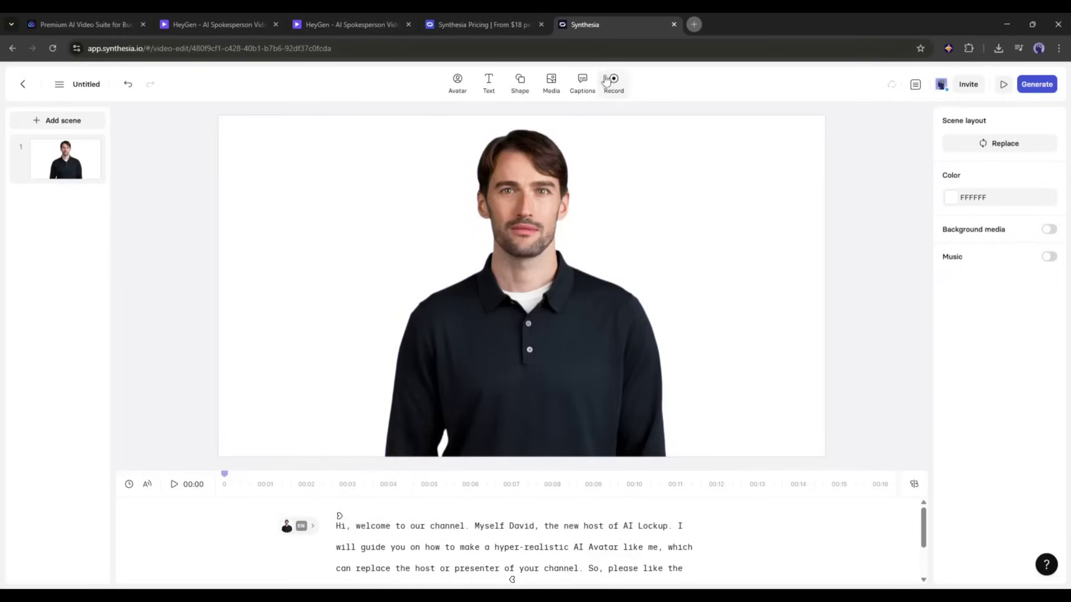
Step: Look over the caption styles, and place the loft office with red chairs and plants behind the avatar
left_click(579, 84)
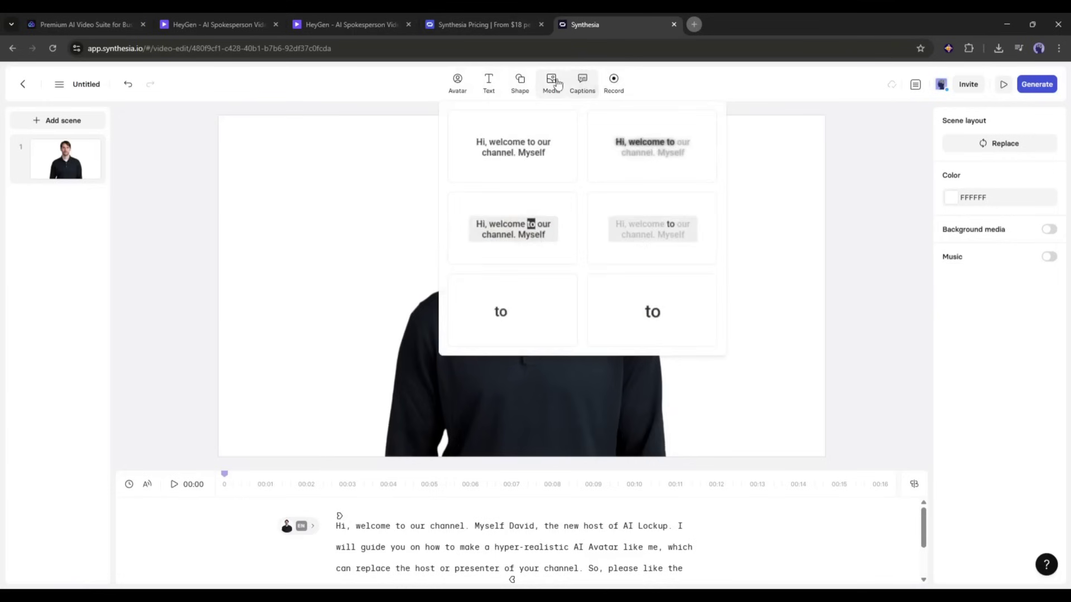
left_click(551, 84)
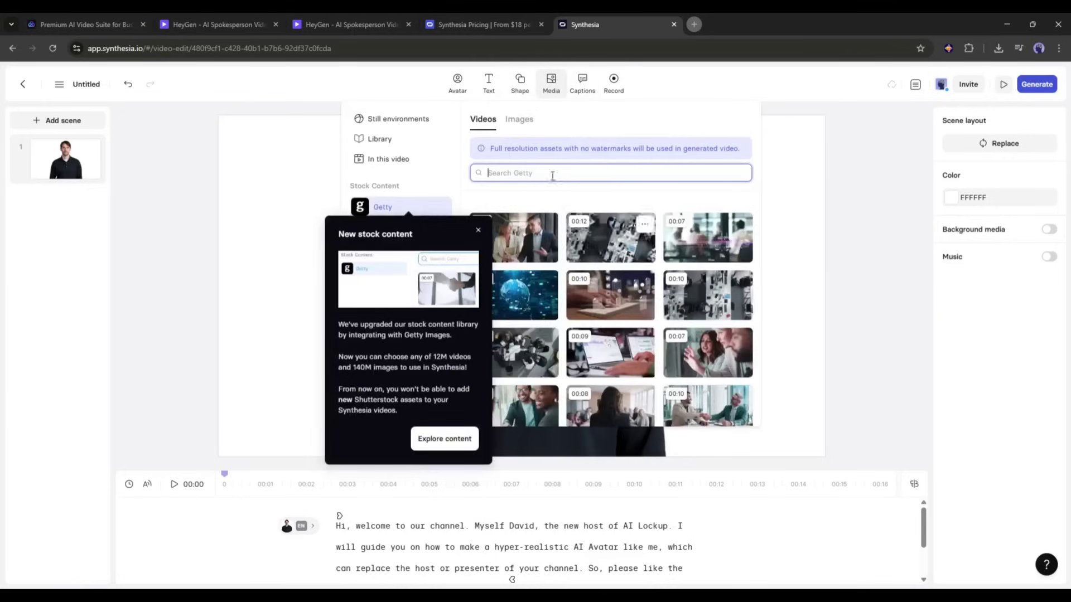
left_click(675, 301)
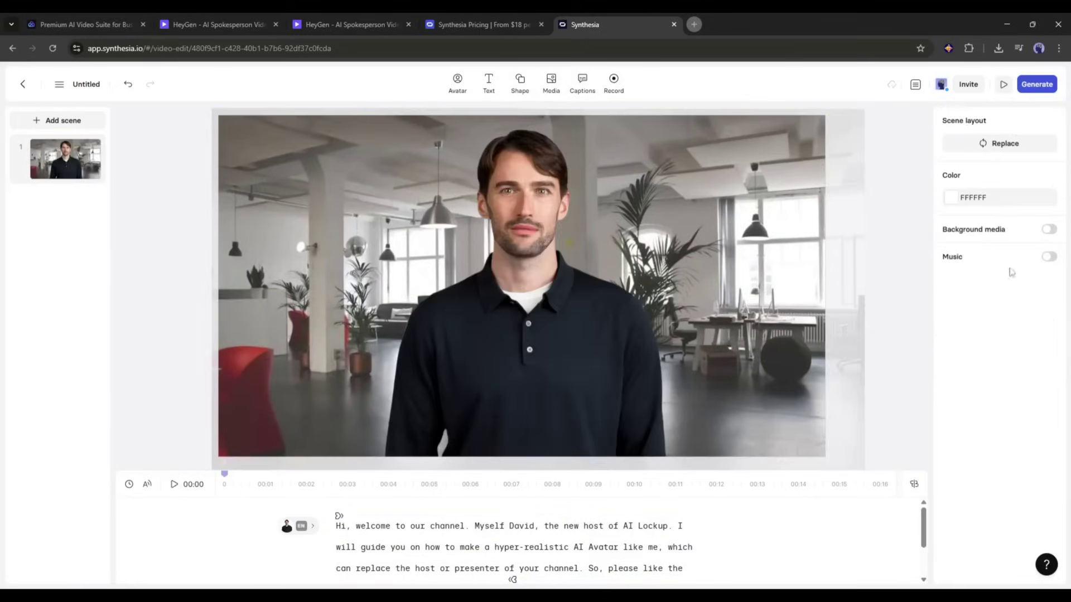
Step: Generate the video with the title Synthesia
left_click(1028, 92)
type("Synthesia")
left_click(997, 280)
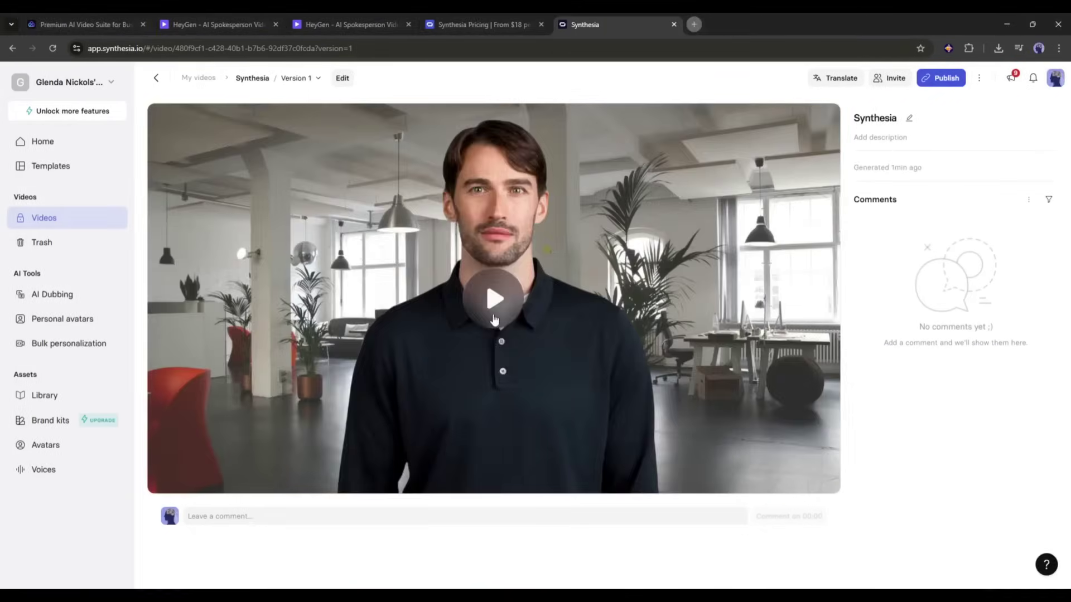
Step: Play the generated Synthesia video and download it
left_click(165, 475)
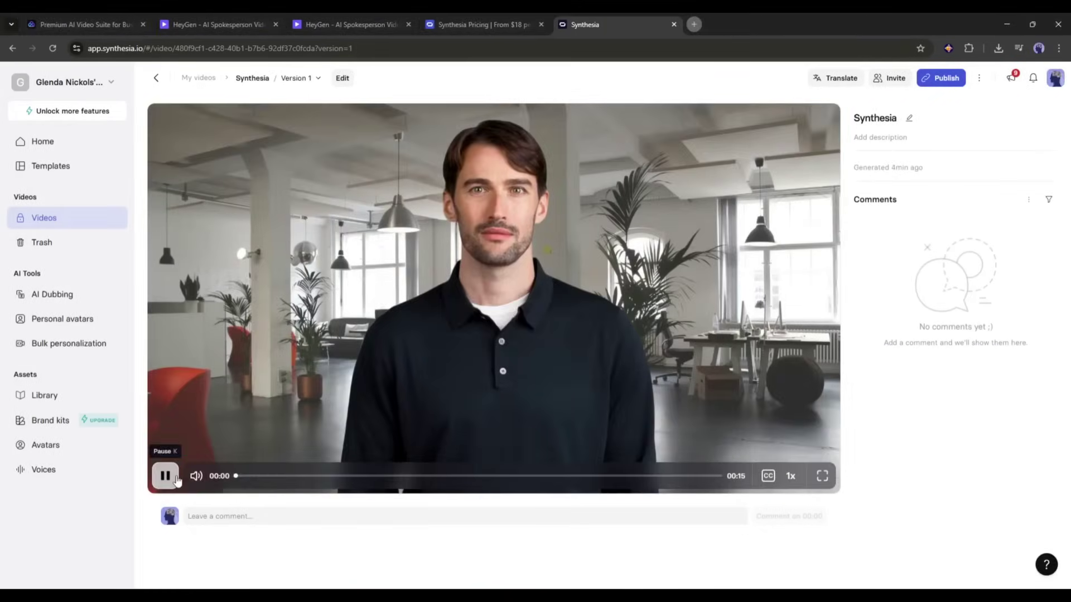
mouse_move(196, 477)
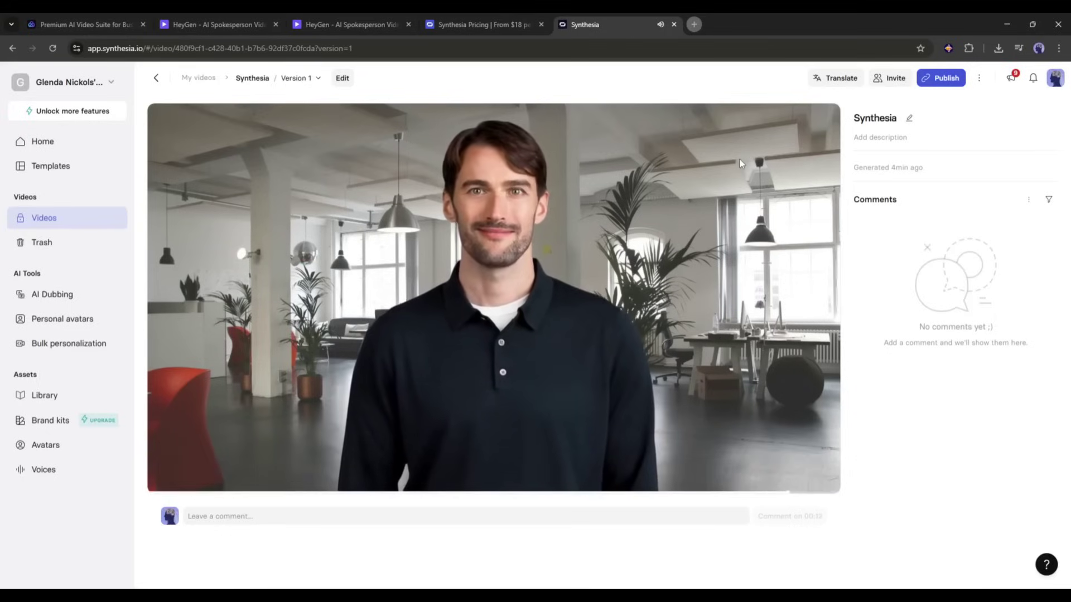
left_click(979, 79)
mouse_move(951, 167)
left_click(1024, 175)
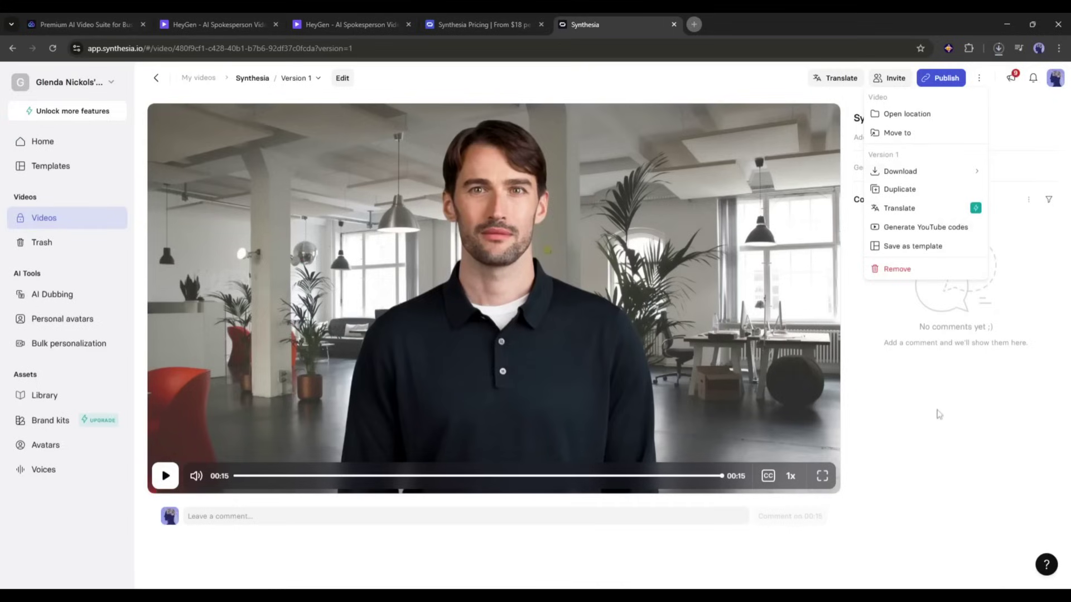
left_click(921, 431)
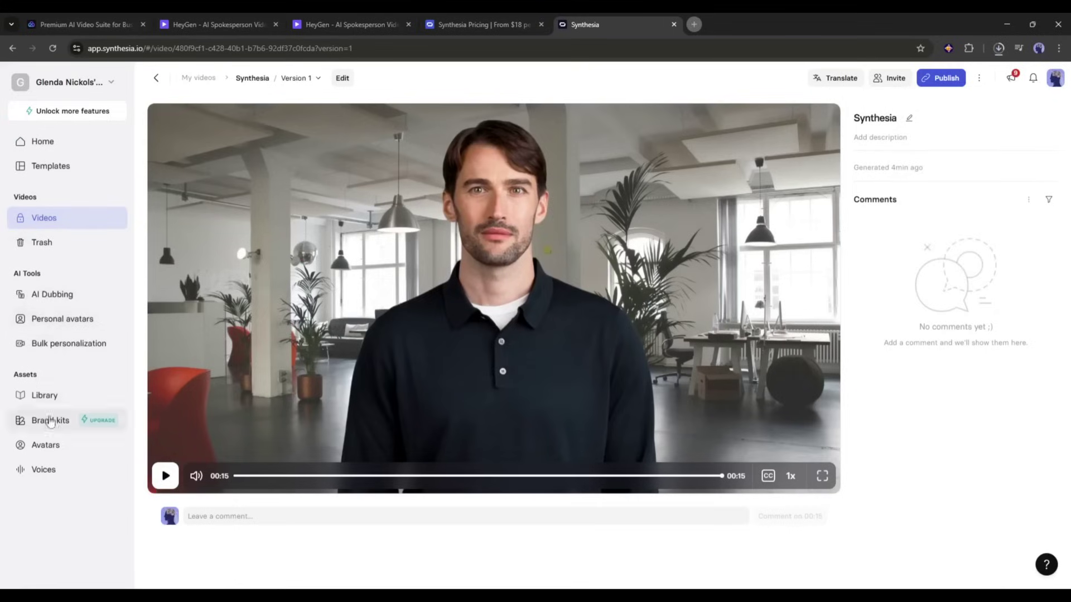
Step: Start creating a personal avatar and continue past its recording overview
left_click(84, 323)
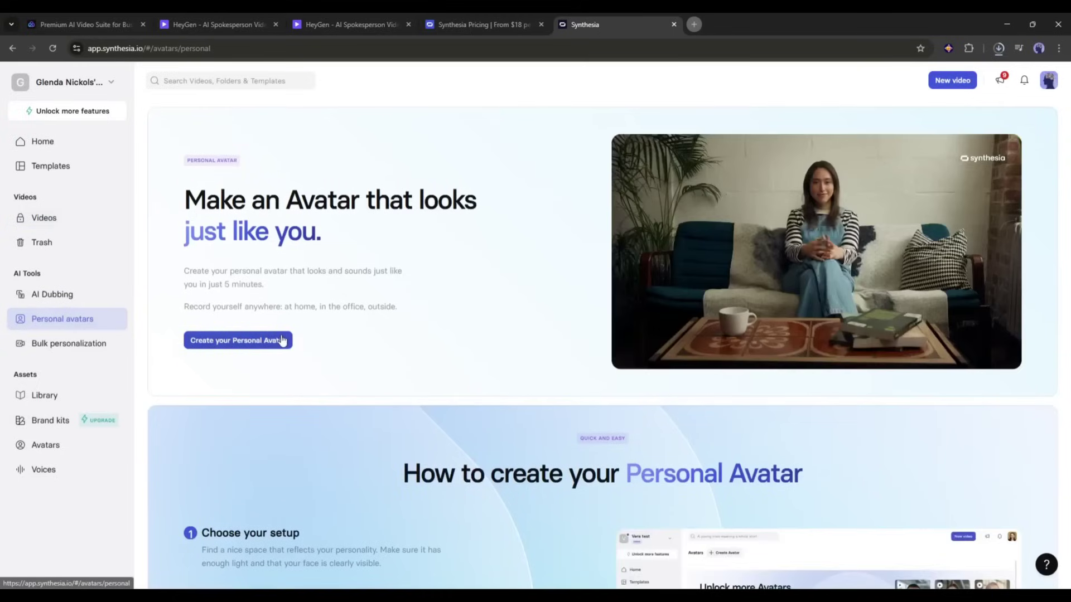
left_click(241, 339)
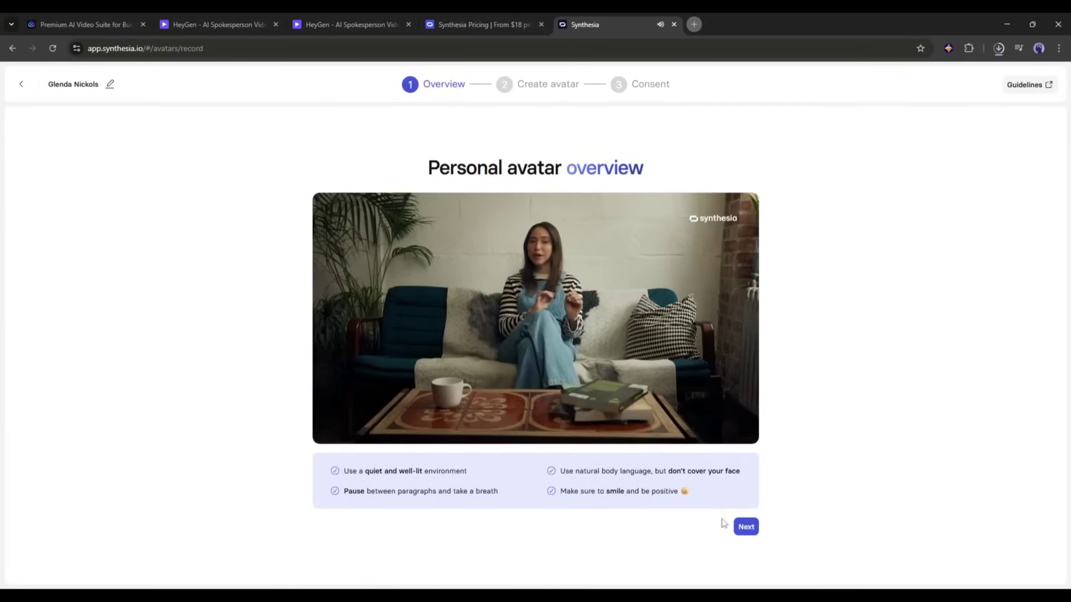
left_click(747, 529)
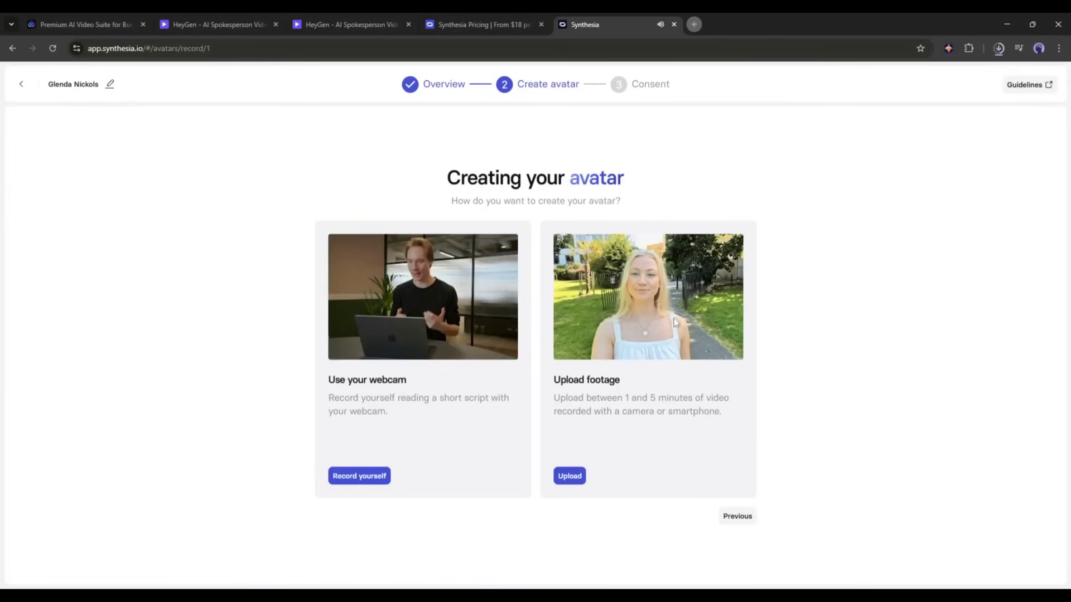
Step: Upload the footage of the man in the dark hoodie for the personal avatar, confirm its recording quality, and continue
left_click(569, 478)
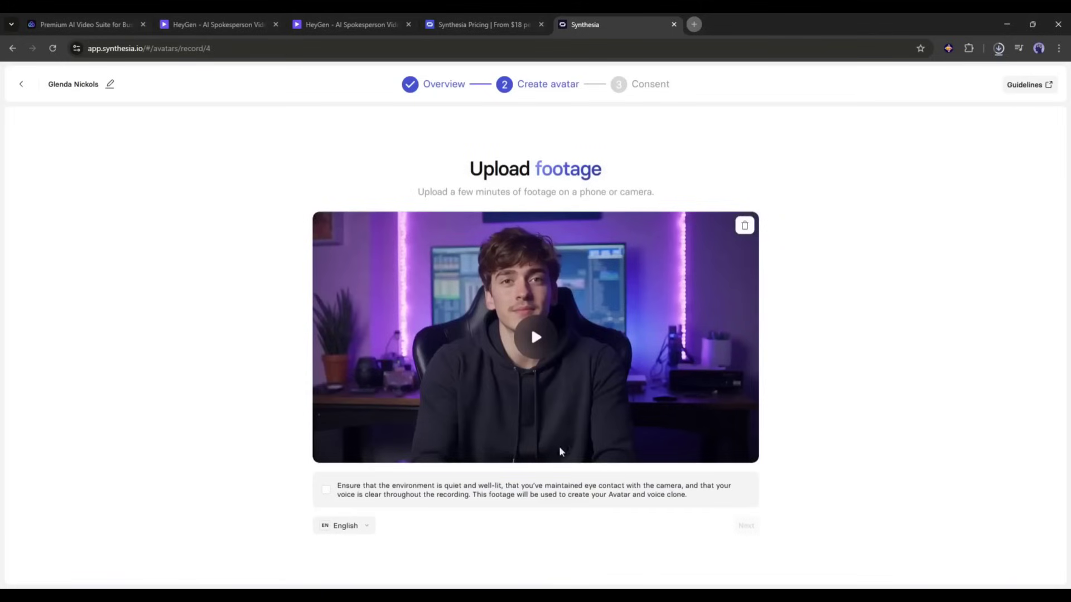
left_click(327, 491)
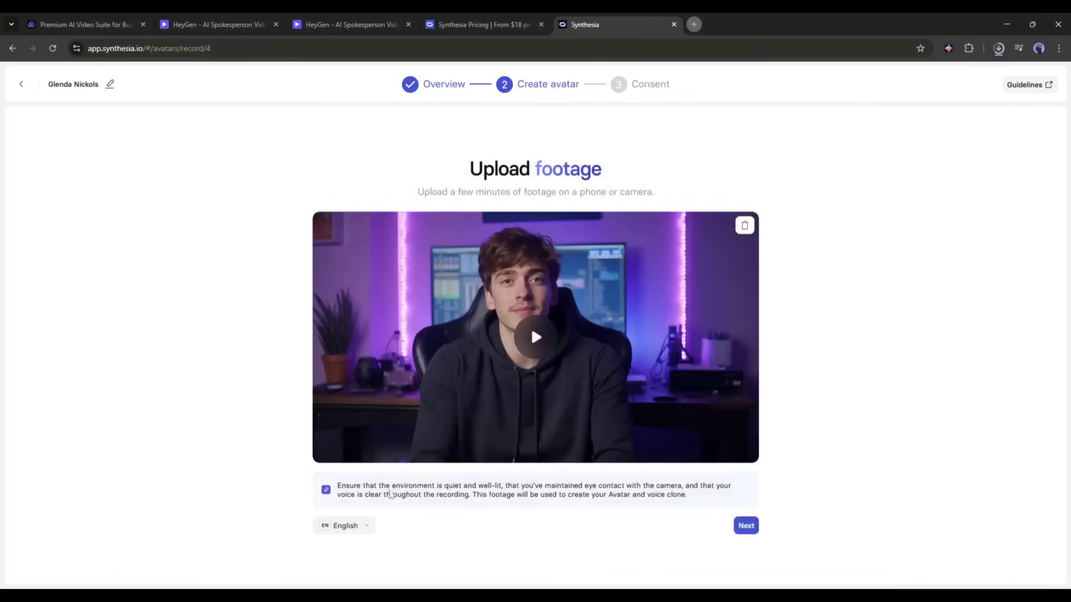
left_click(753, 528)
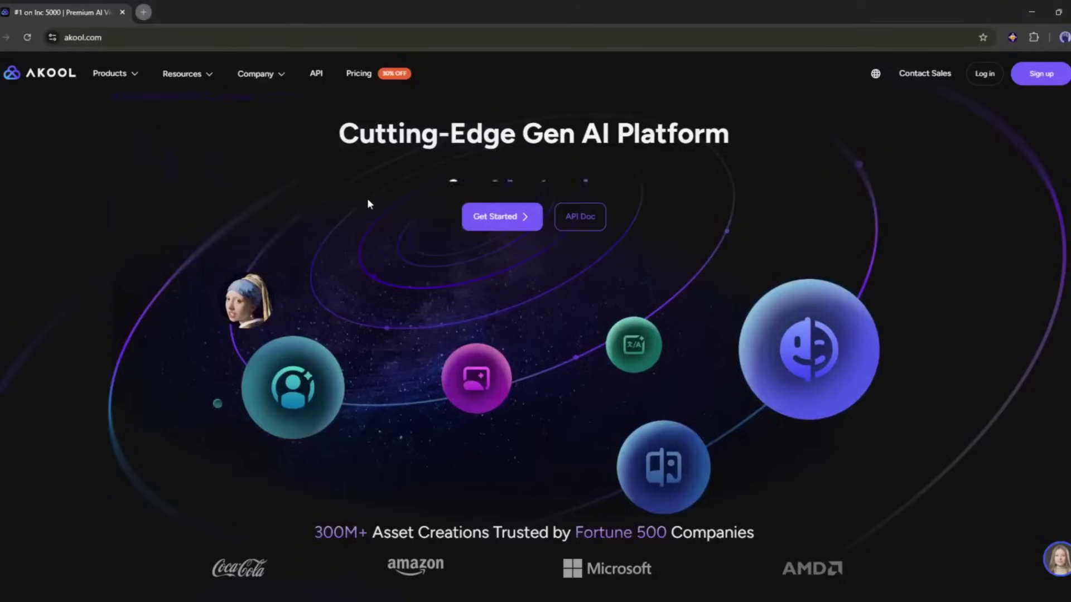
Step: Look through the Akool homepage and check the monthly price of its Pro plan
scroll(300, 199, "down", 10)
scroll(274, 192, "down", 1)
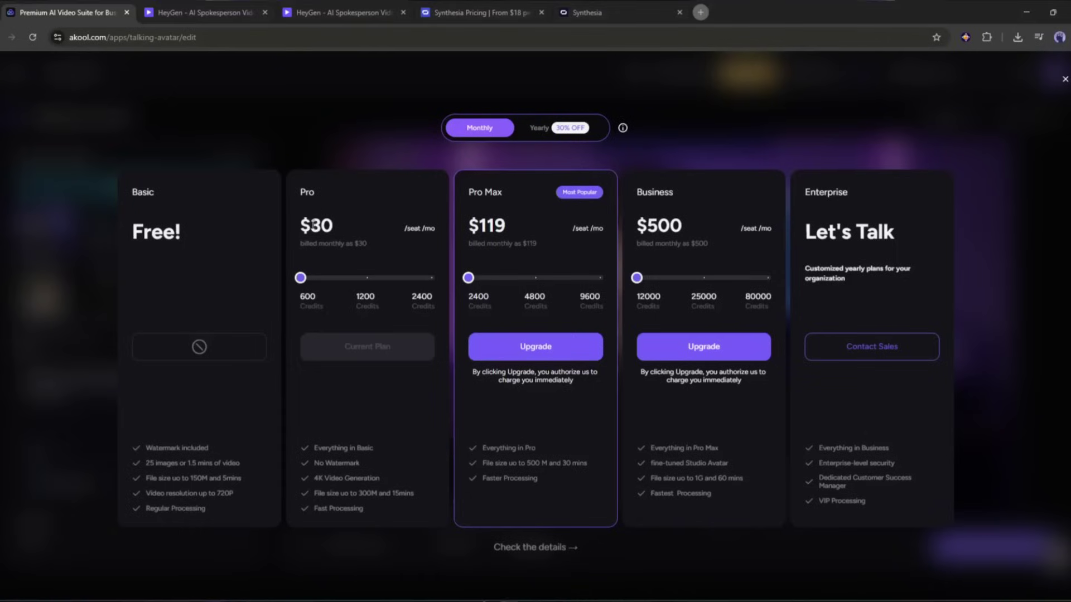
left_click_drag(300, 225, 349, 229)
left_click(308, 245)
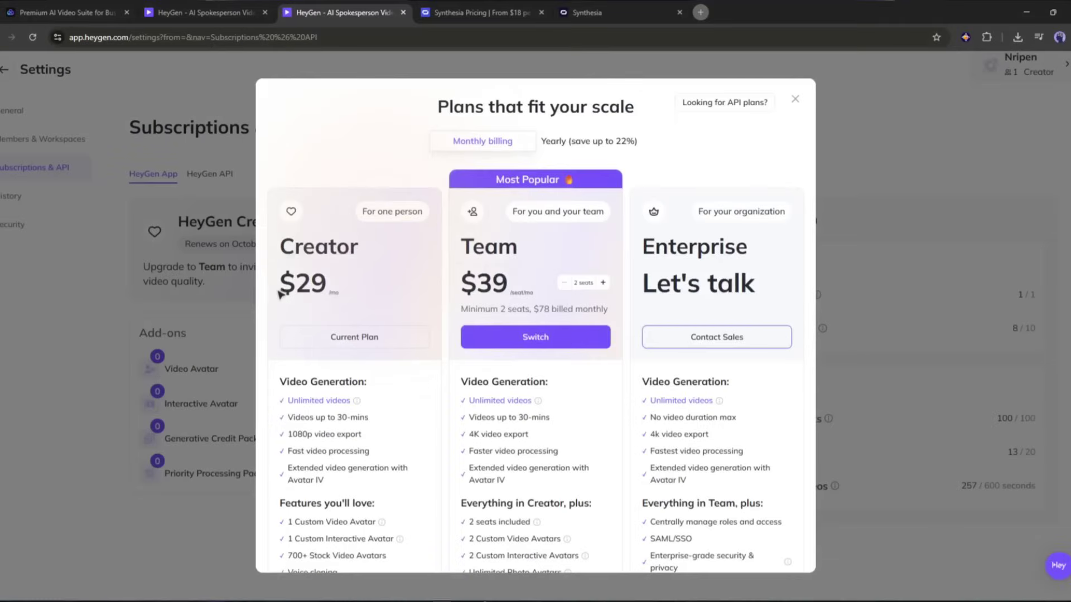
Step: Examine the HeyGen Creator plan's monthly price, maximum video length and included features
left_click_drag(284, 293, 332, 292)
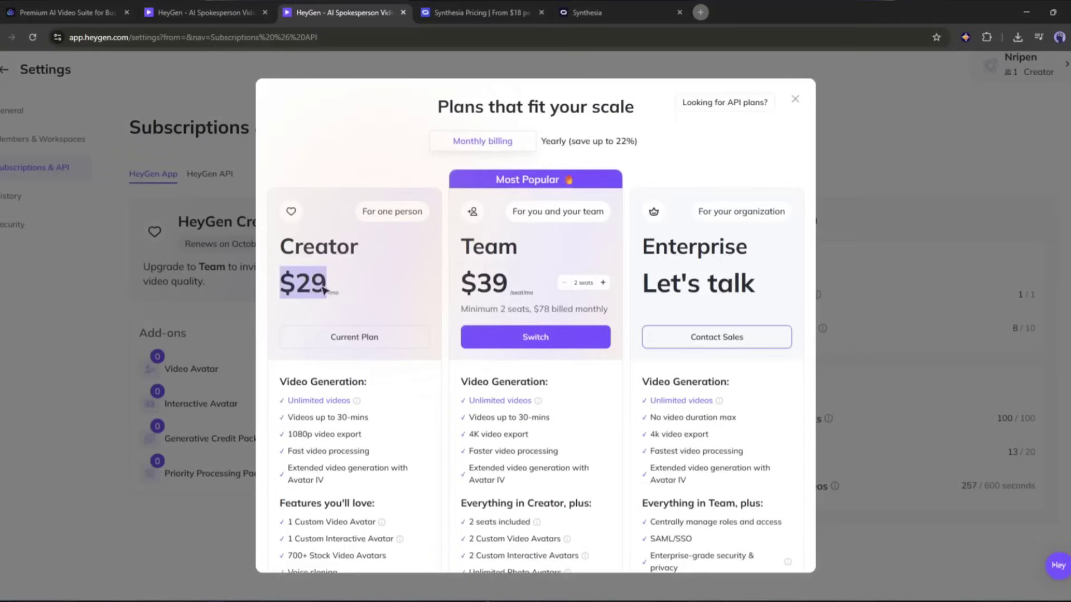
left_click(322, 290)
left_click_drag(333, 425, 371, 424)
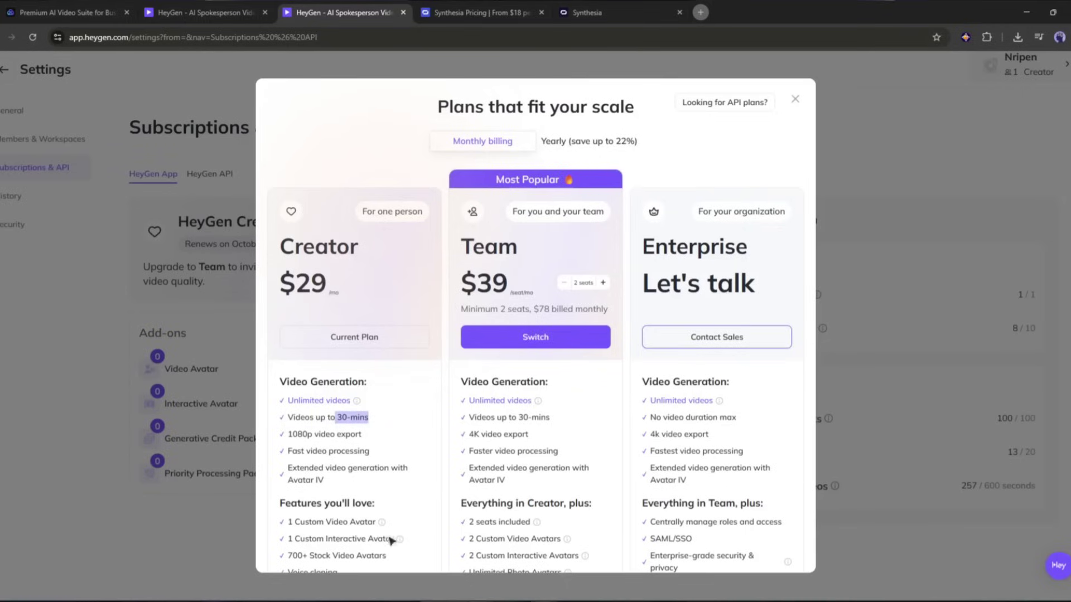
scroll(412, 511, "down", 3)
scroll(413, 511, "up", 3)
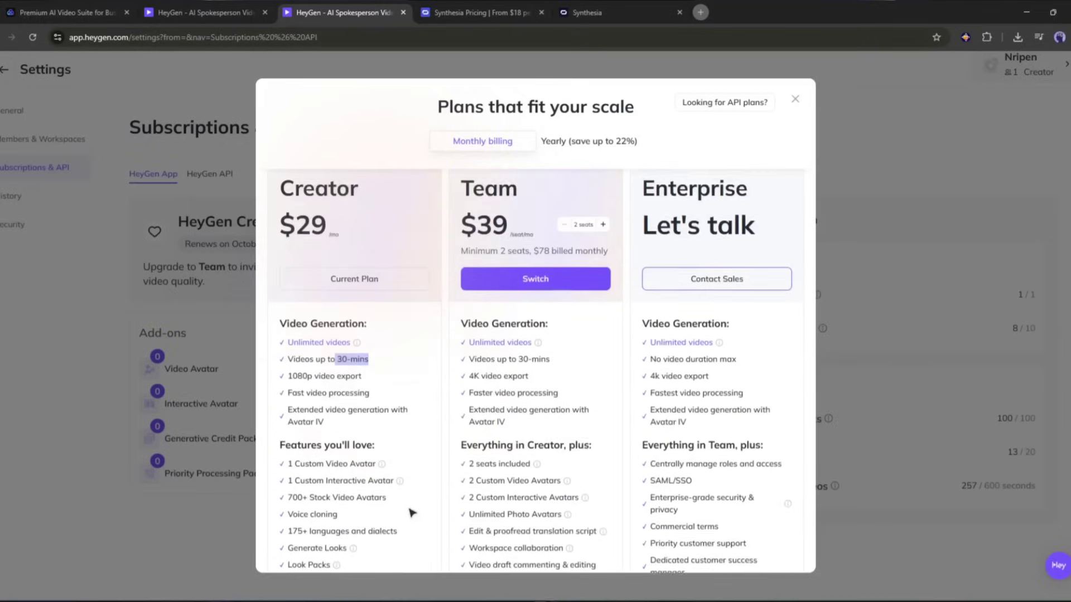